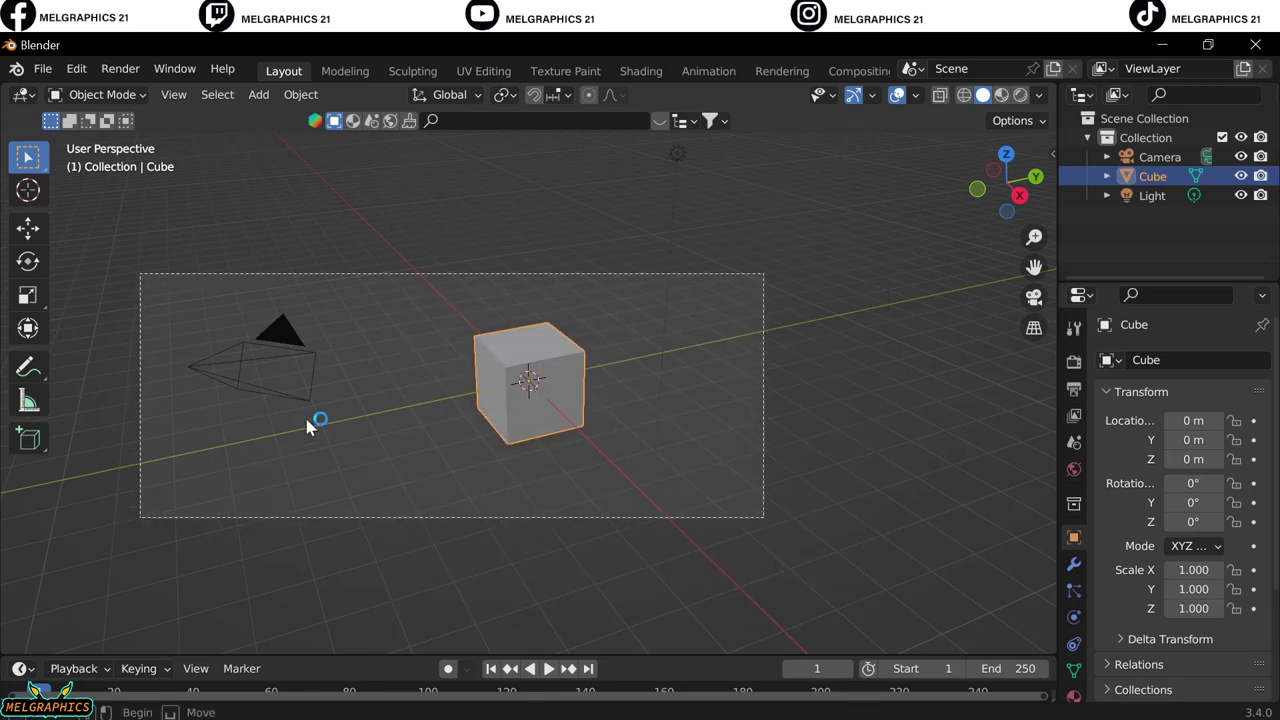
Delete the default camera, cube and light and add a UV Sphere.
key(Delete)
key(KP_1)
key(shift+a)
click(432, 392)
scroll(432, 398, up, 6)
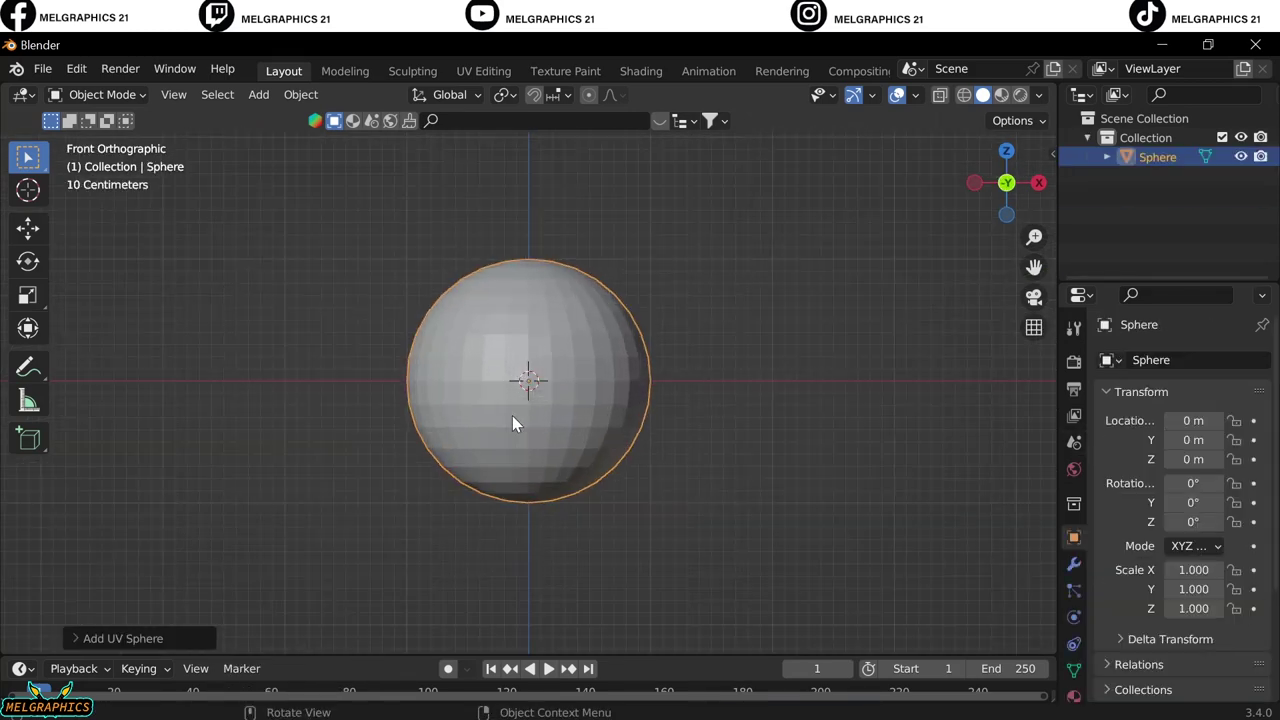
Switch to Sculpt Mode and voxel-remesh the sphere at 0.0980 m.
click(100, 94)
click(114, 157)
key(r)
click(285, 438)
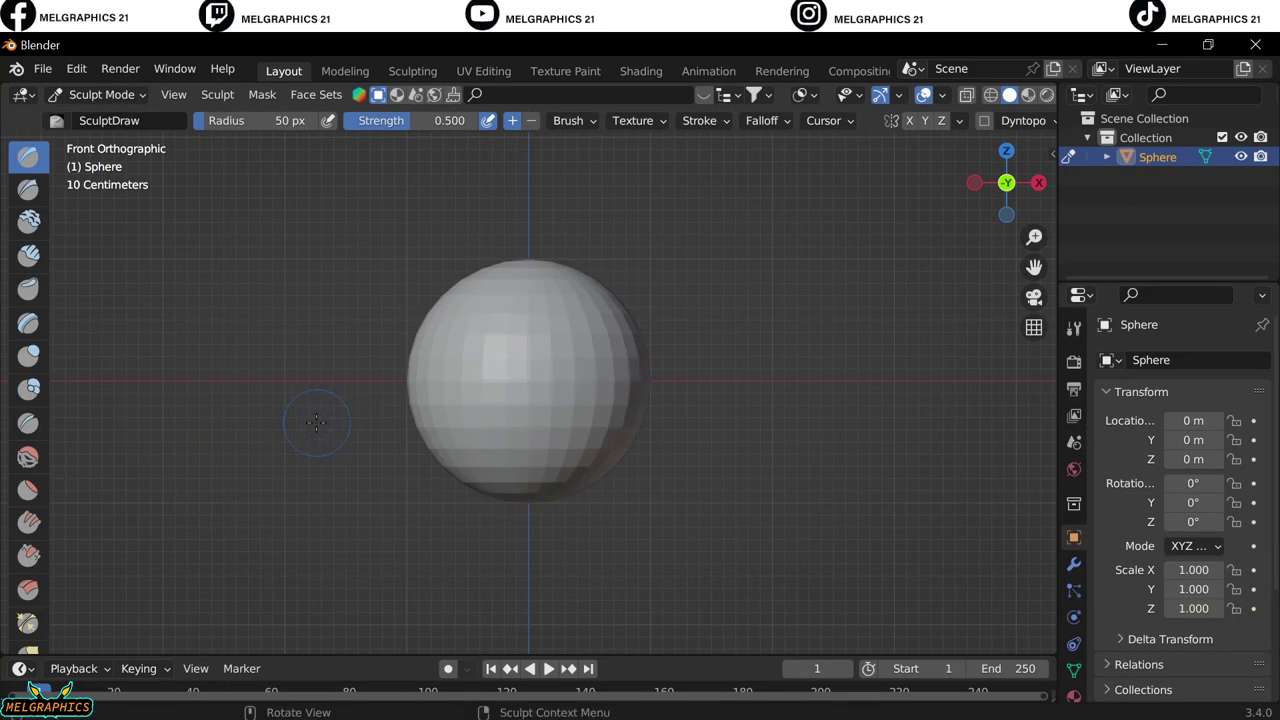
scroll(602, 518, up, 2)
With a 298 px Grab brush, pull the sphere taller and boxier into a head.
key(f)
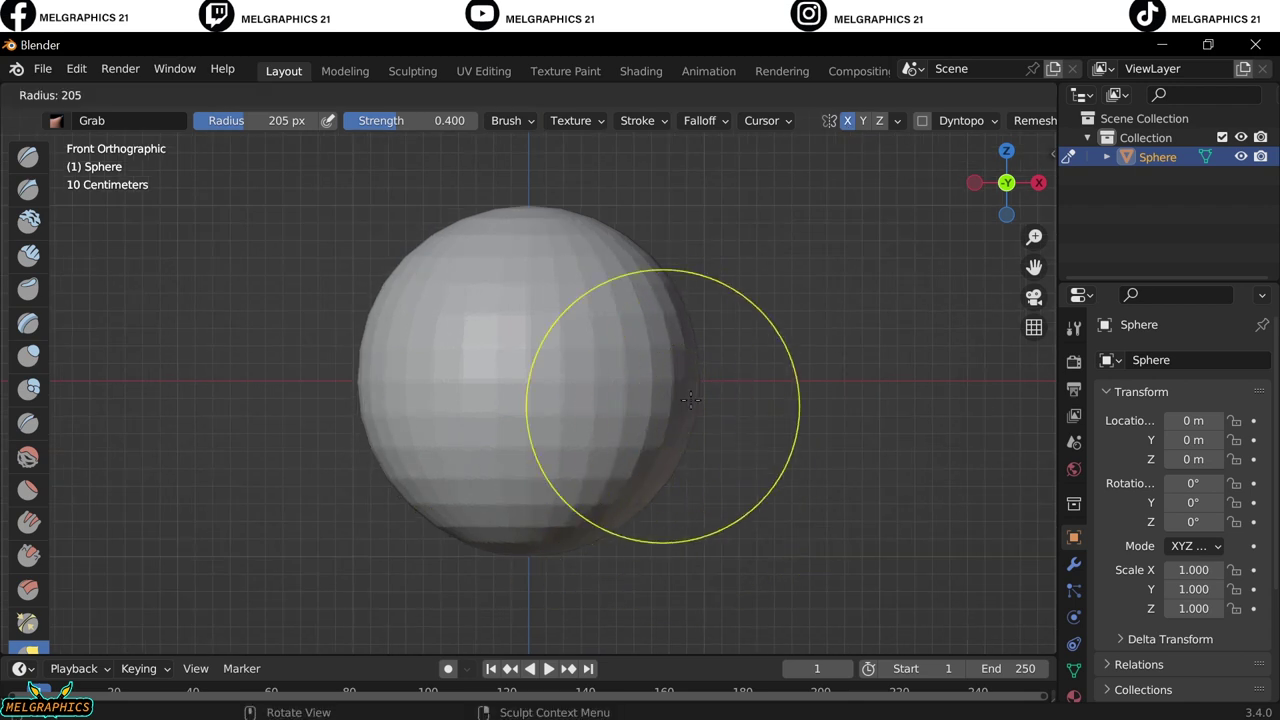
click(703, 384)
key(KP_3)
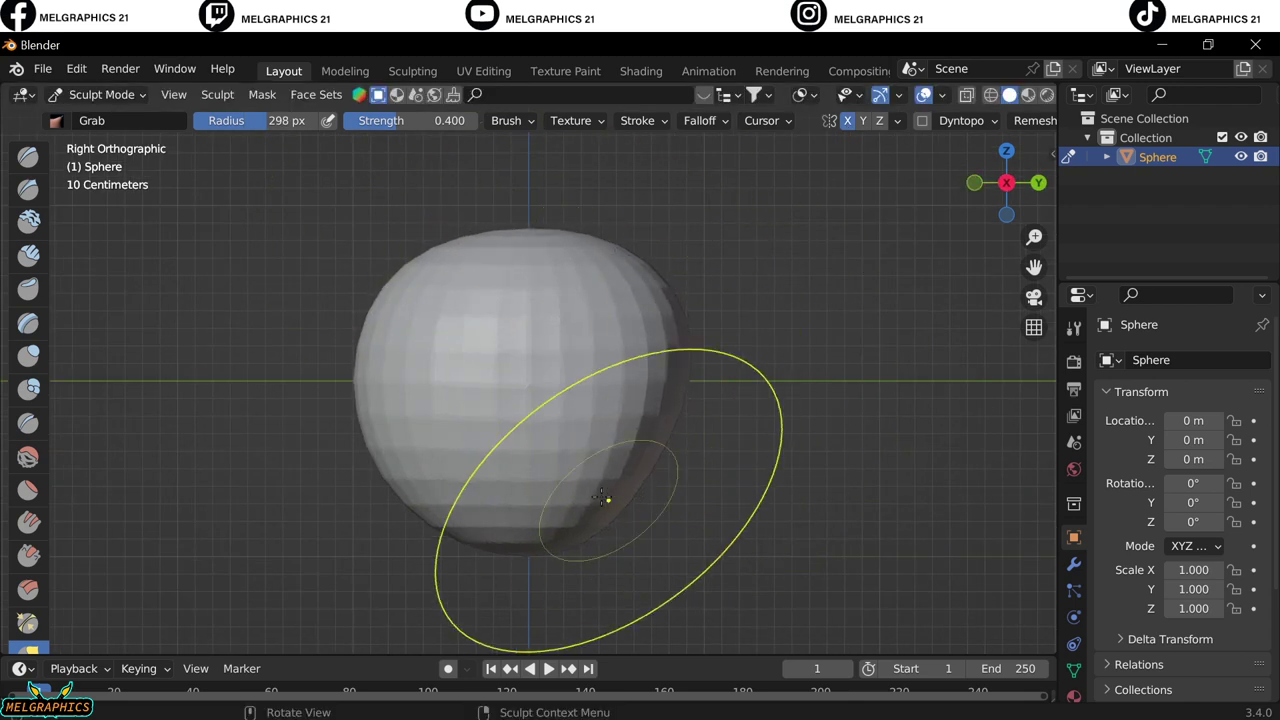
key(KP_1)
drag(583, 417, 698, 343)
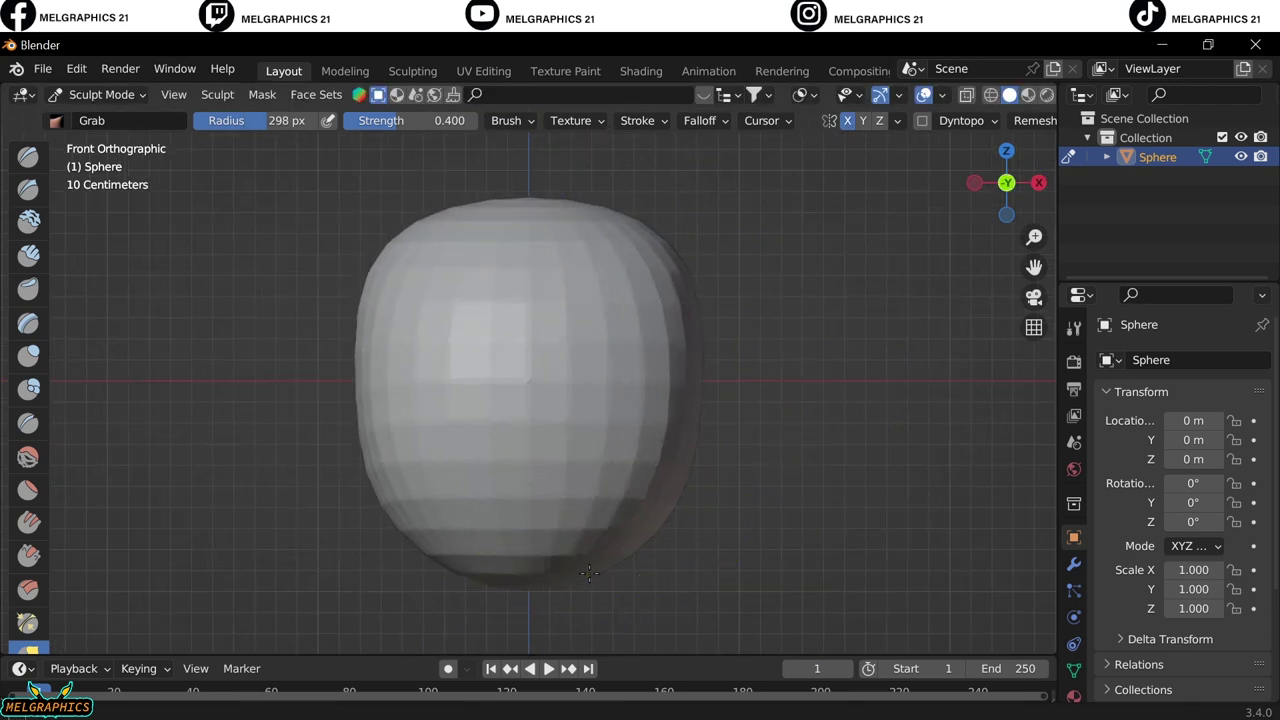
key(KP_3)
middle_drag(602, 421, 650, 405)
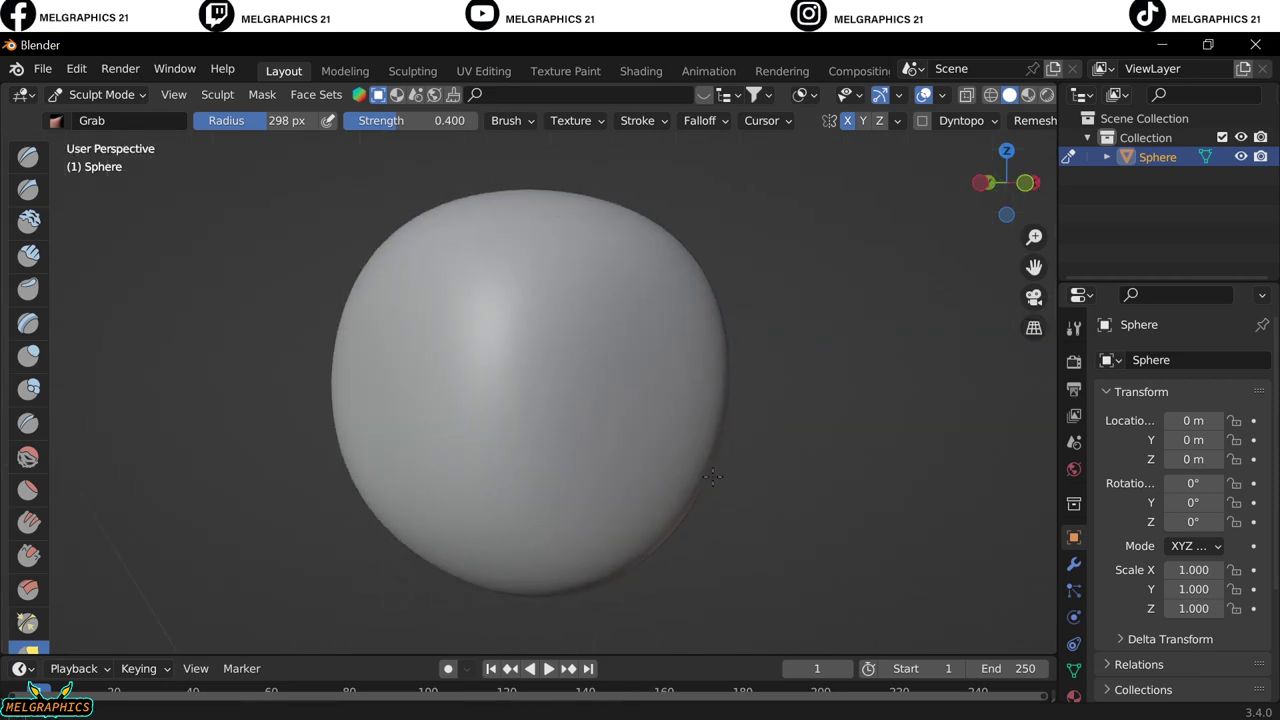
key(KP_1)
With a 176 px Snake Hook brush, pull the head's bottom down into a chin.
key(k)
key(f)
click(523, 531)
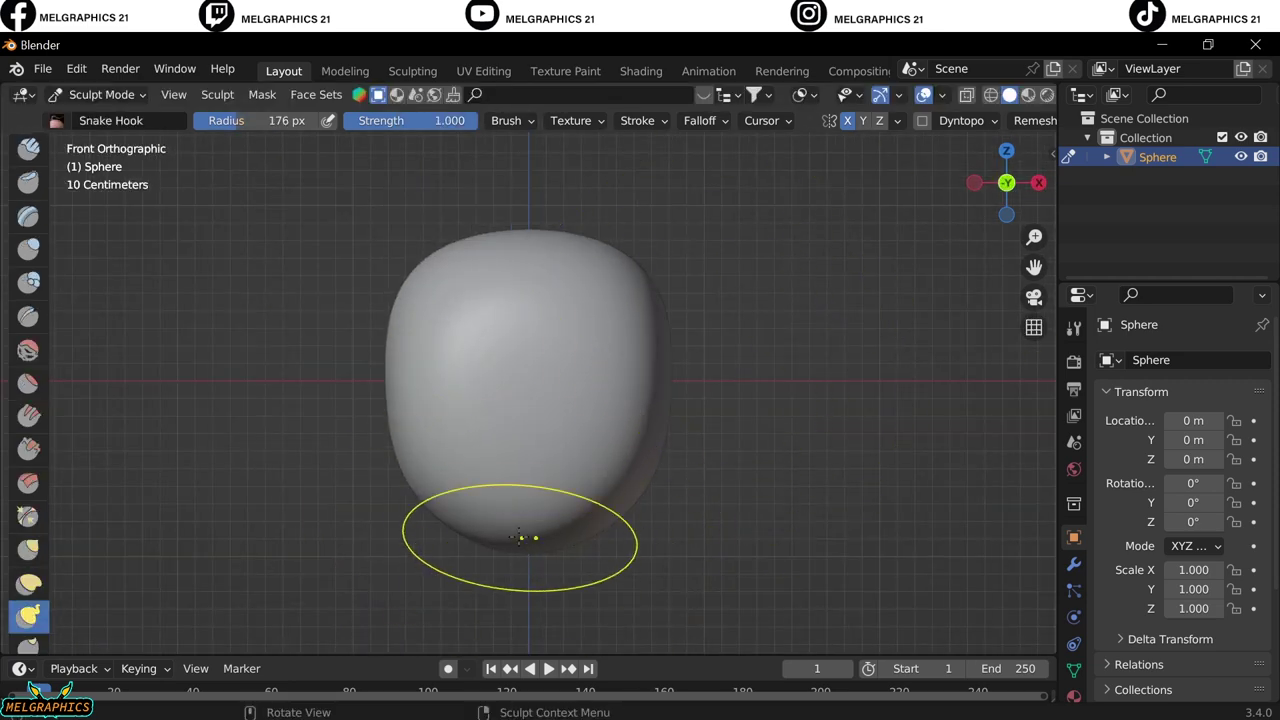
middle_drag(523, 531, 560, 480)
key(KP_3)
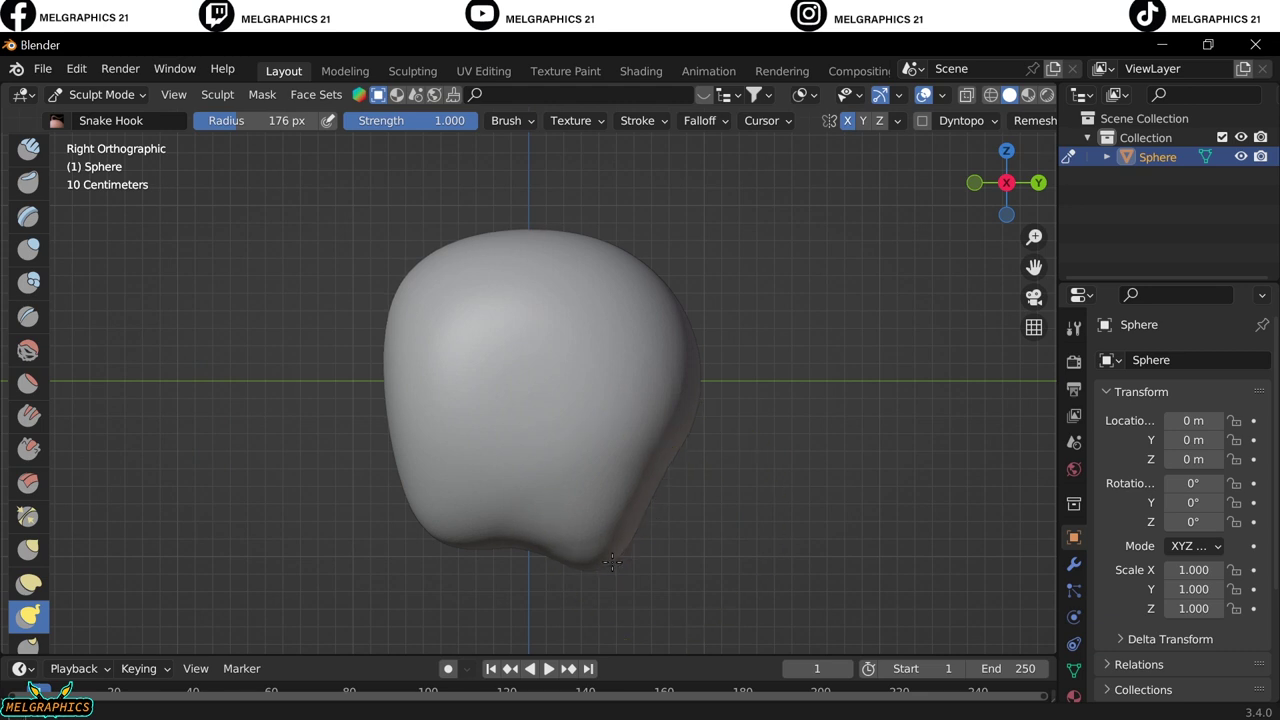
drag(612, 562, 568, 567)
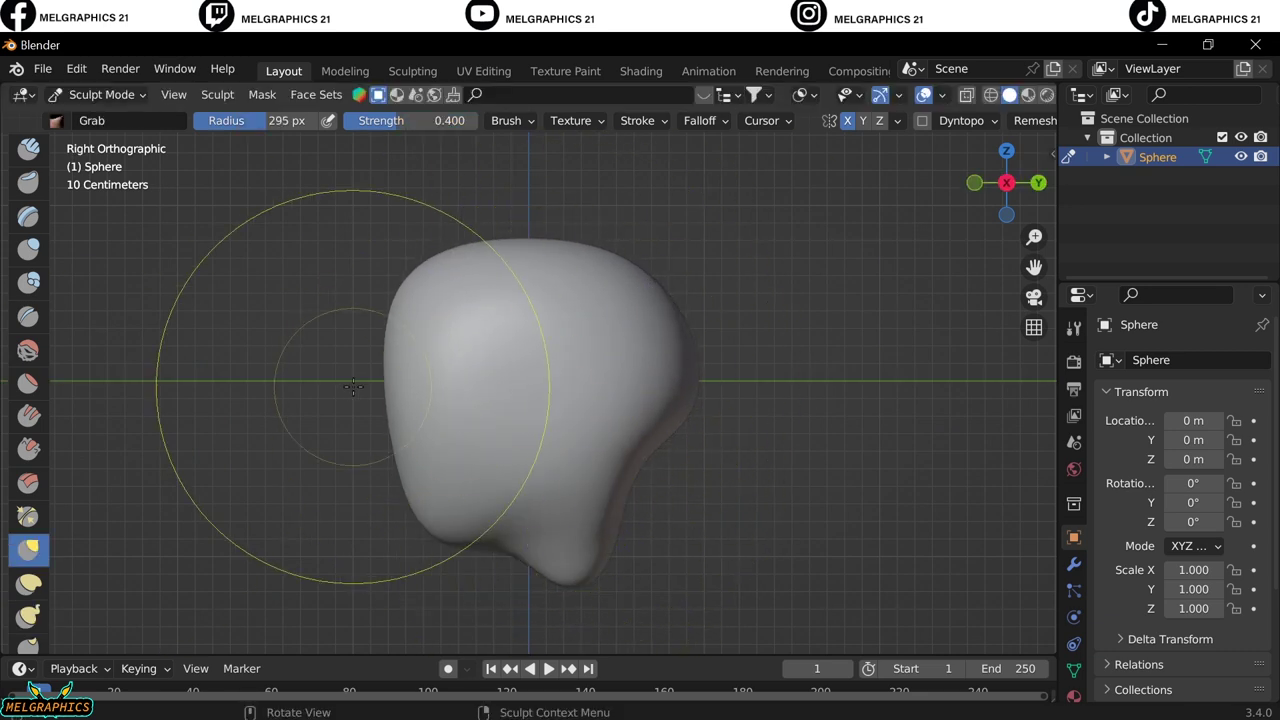
Check the head from front and side views, then return to Object Mode.
key(KP_1)
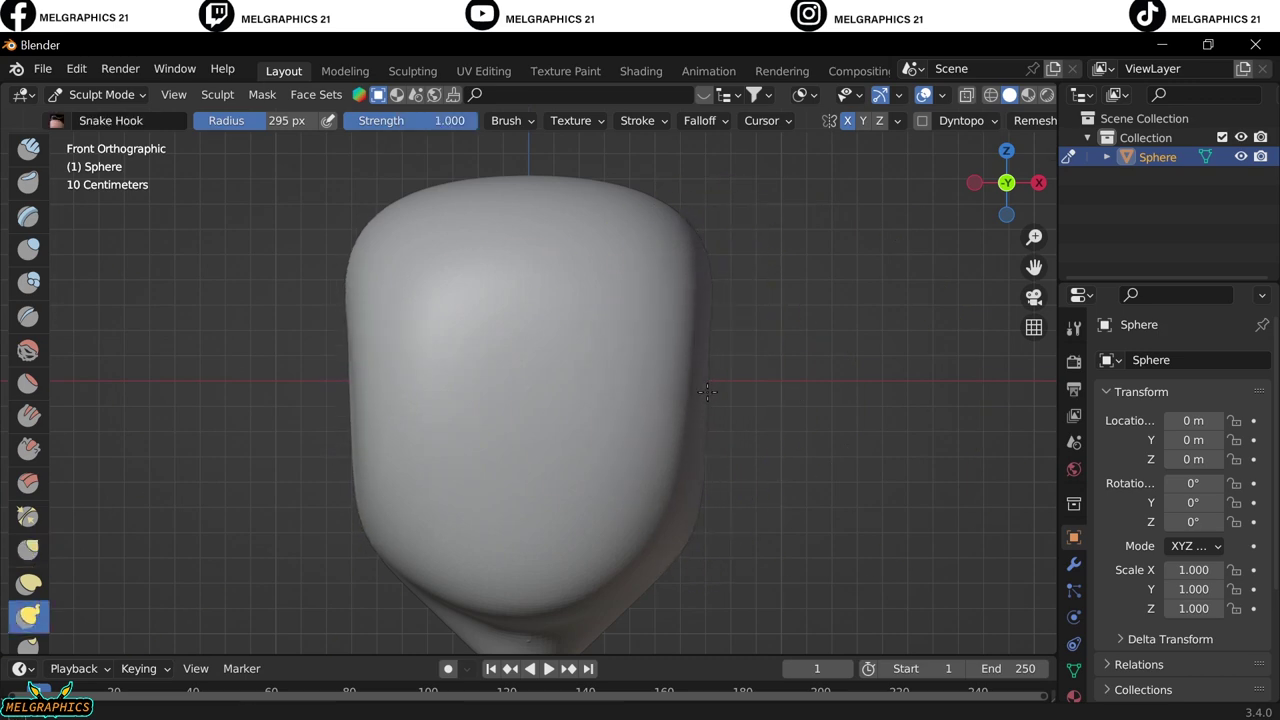
mouse_move(707, 391)
middle_down()
mouse_move(563, 474)
mouse_move(498, 584)
middle_up()
key(KP_1)
key(KP_3)
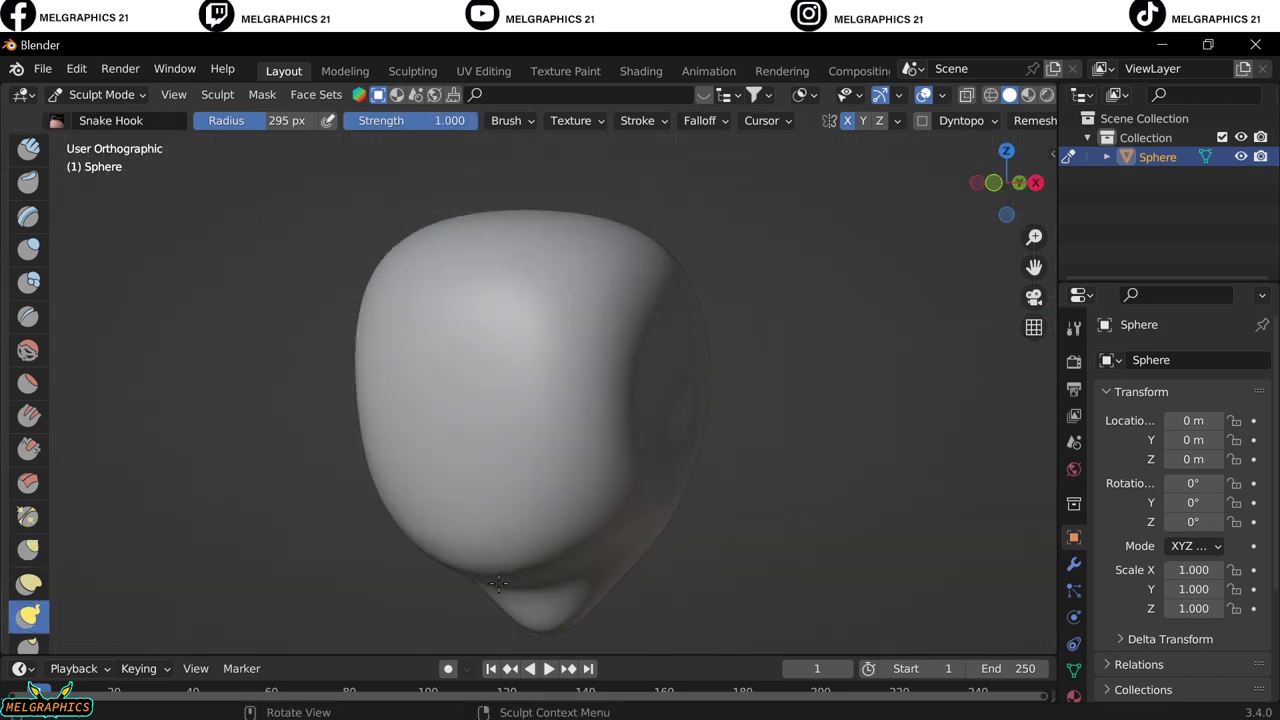
key(ctrl+Tab)
key(KP_1)
key(shift+a)
Add a small UV sphere and place it beside the head for the ear.
key(s)
click(593, 437)
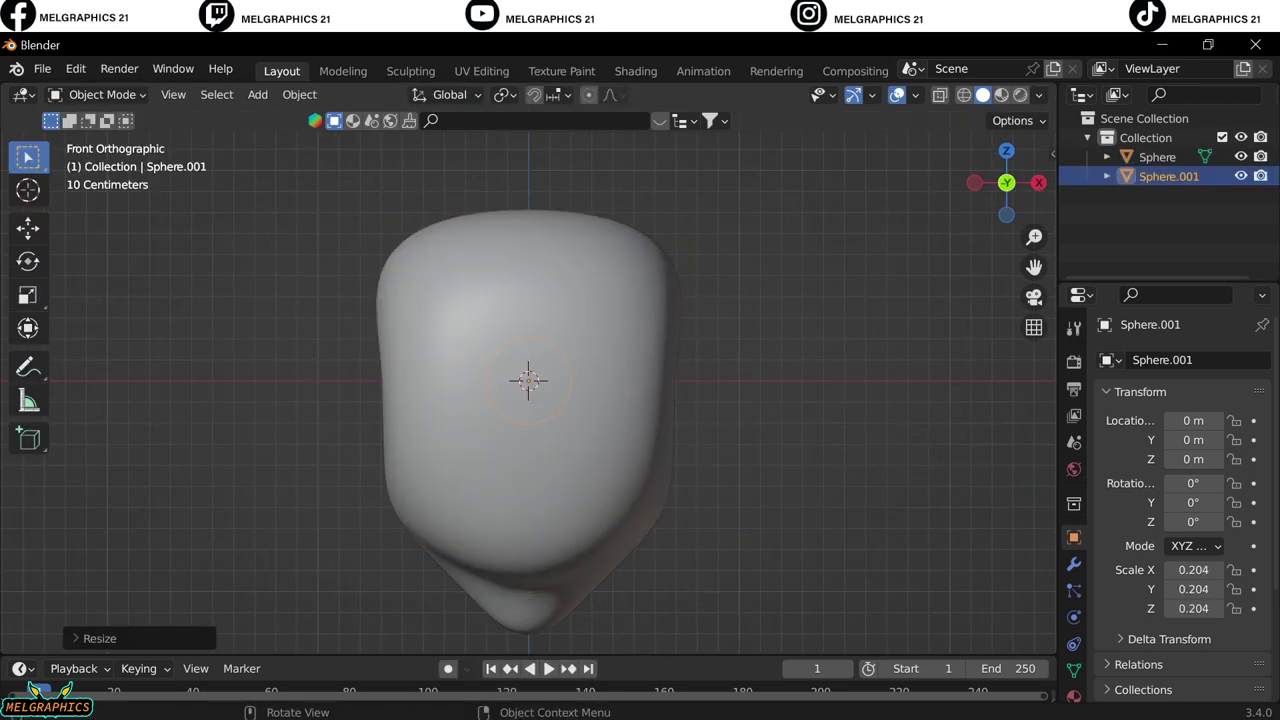
key(g)
key(x)
click(742, 455)
Remesh the ear sphere in Sculpt Mode and flatten its side with Grab.
key(ctrl+Tab)
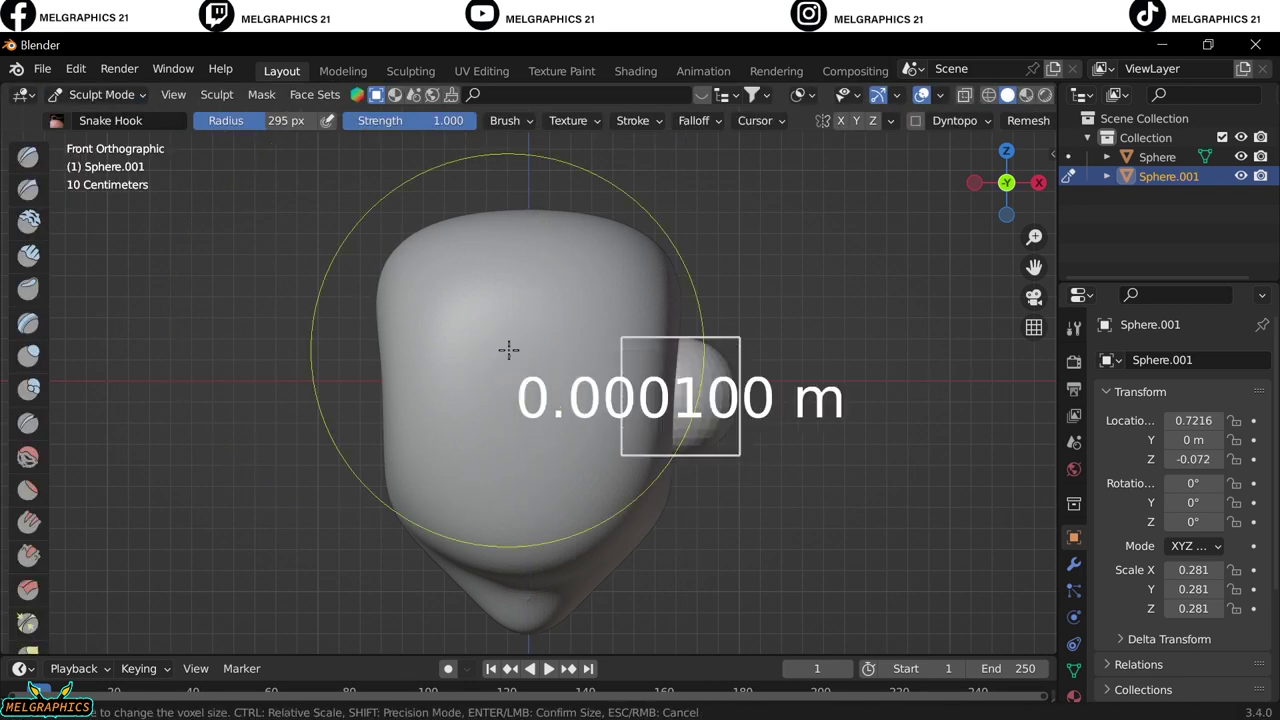
middle_drag(509, 349, 480, 349)
key(KP_3)
scroll(409, 405, up, 5)
key(g)
drag(409, 405, 457, 386)
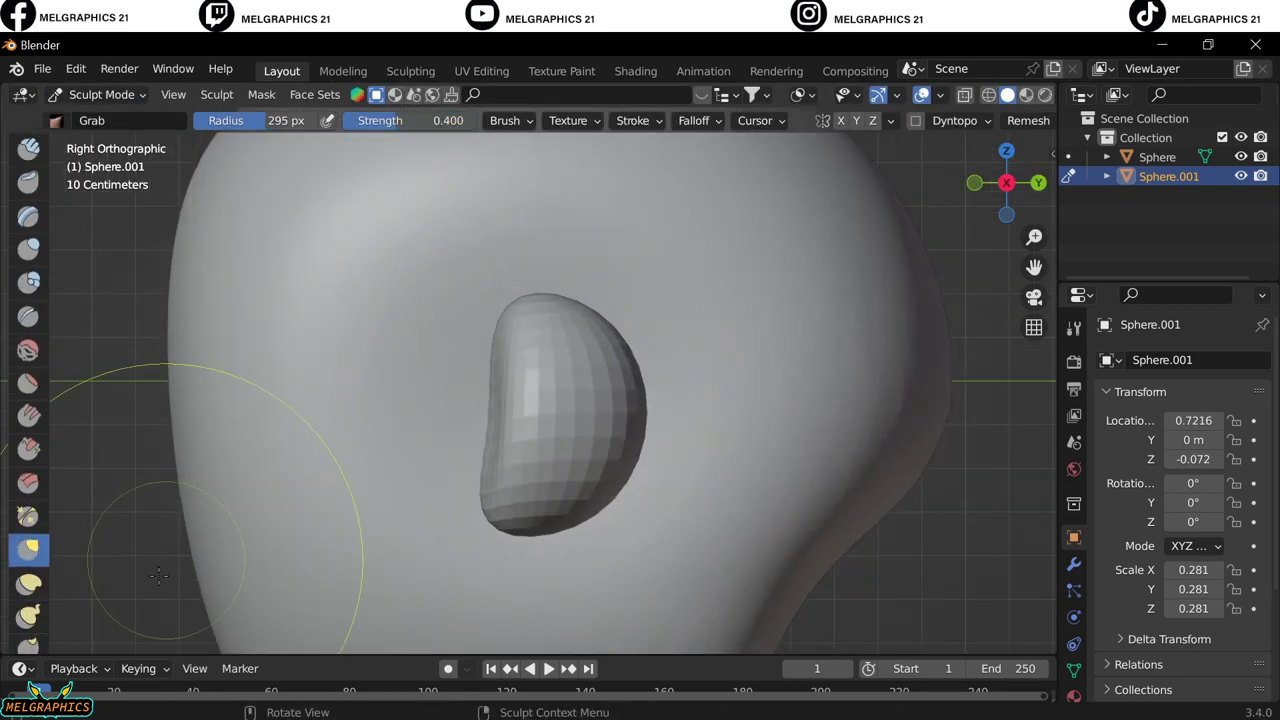
Refine the ear's shape with Snake Hook, then return to Object Mode.
key(k)
middle_drag(551, 423, 777, 486)
key(KP_1)
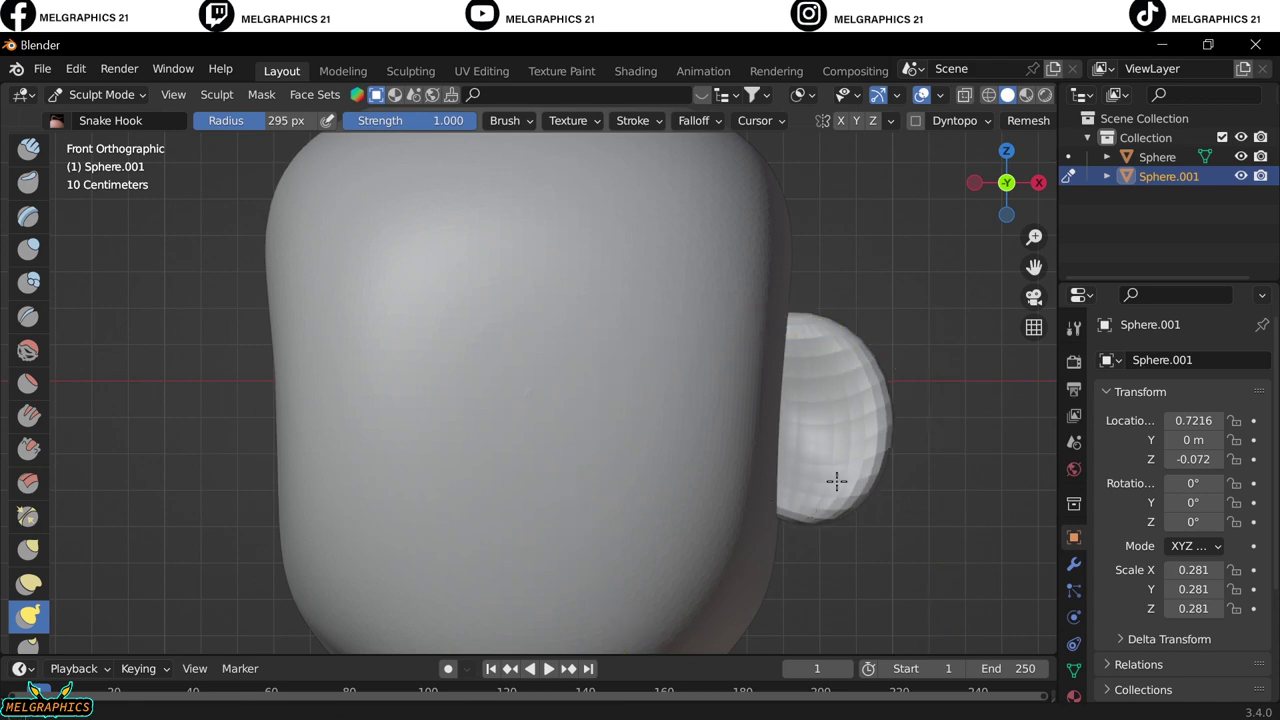
middle_drag(762, 476, 651, 428)
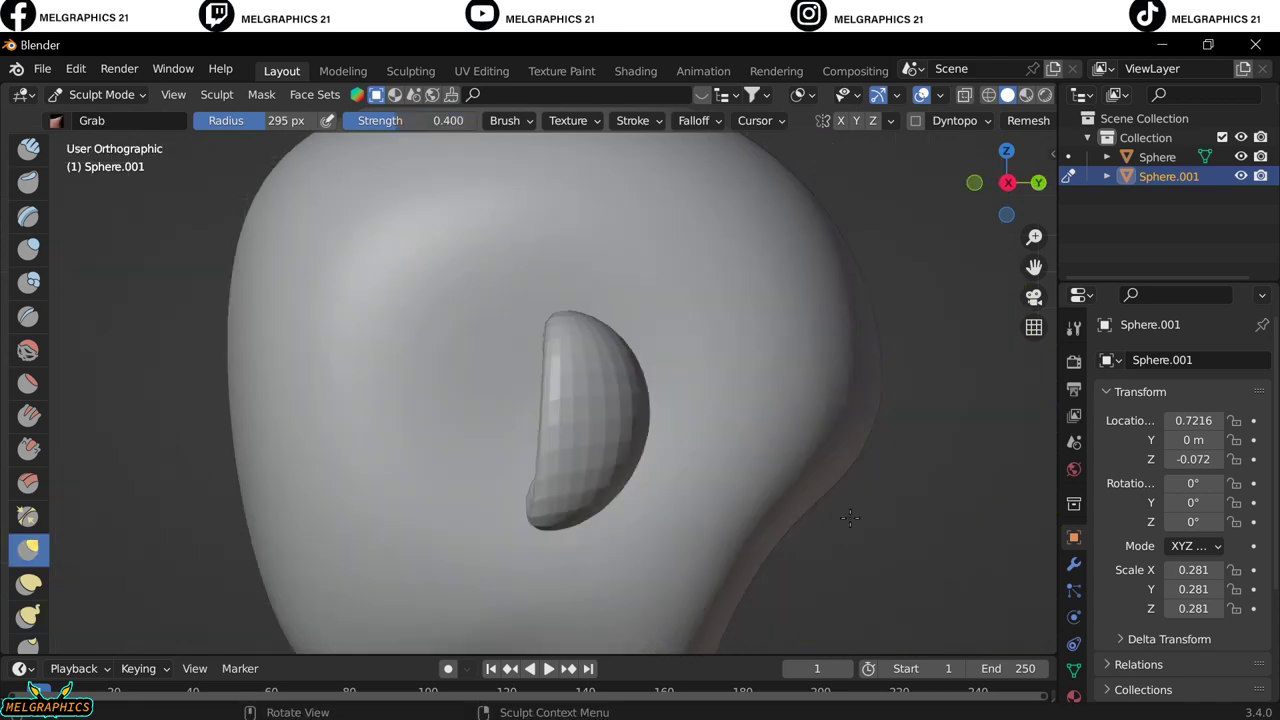
scroll(651, 428, up, 3)
key(KP_1)
scroll(523, 414, down, 3)
key(ctrl+Tab)
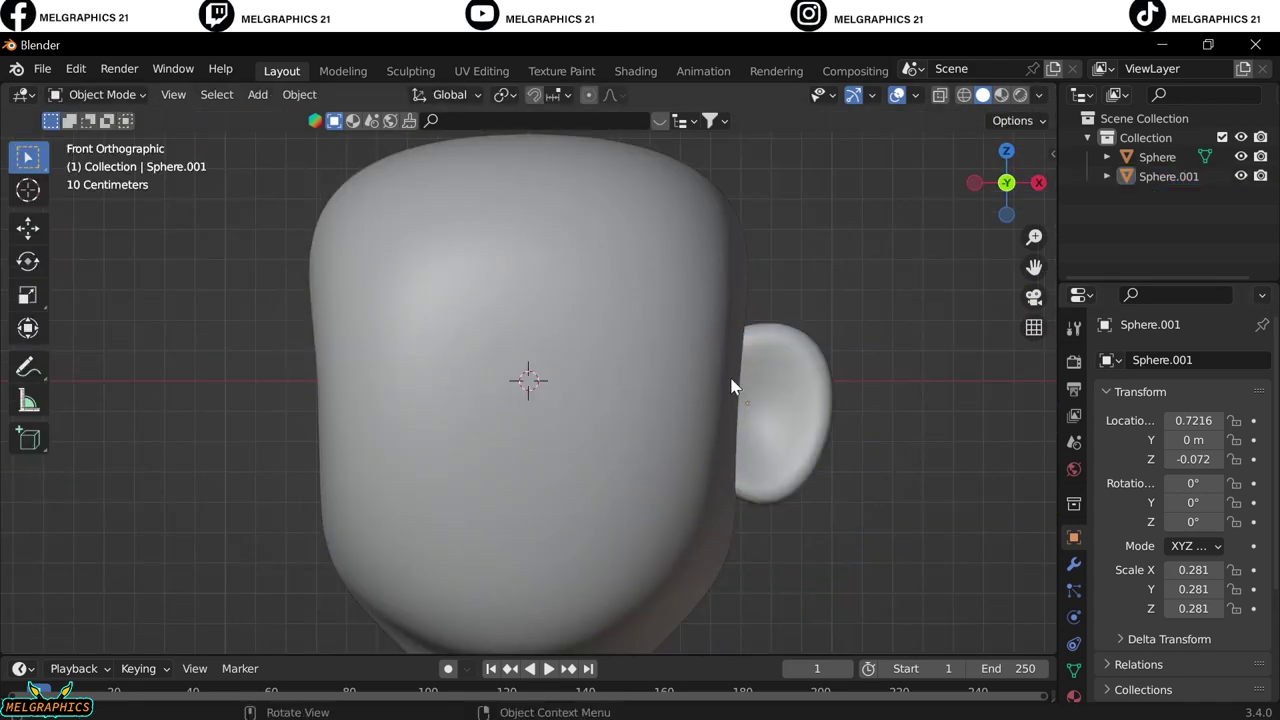
Select the head and sculpt it with a 215 px carving brush.
click(107, 159)
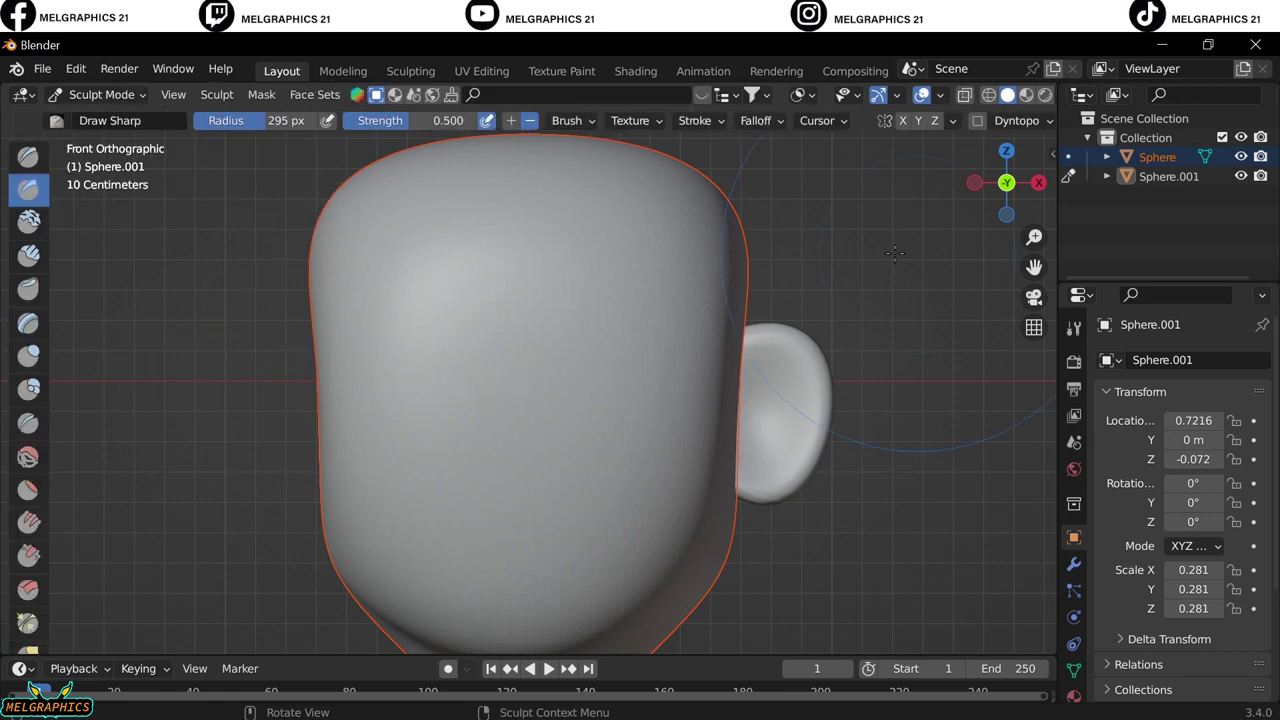
click(566, 360)
scroll(600, 375, up, 2)
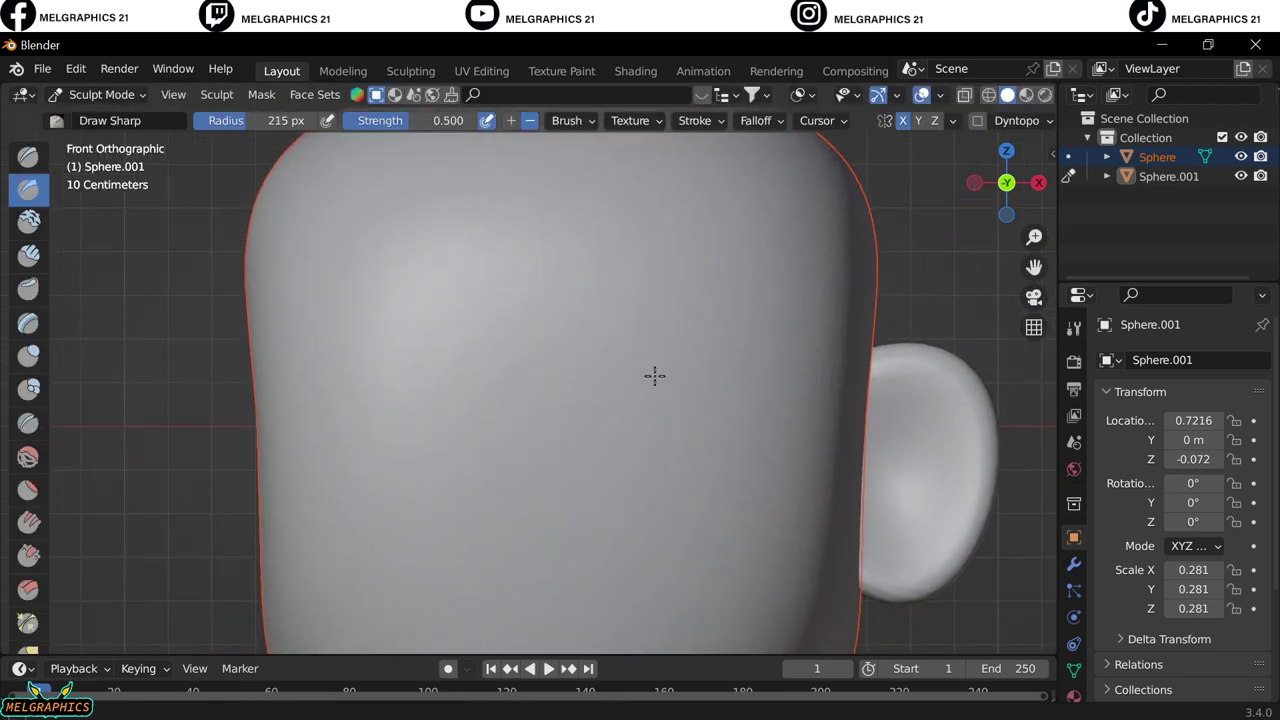
key(ctrl+Tab)
click(654, 375)
click(107, 94)
click(107, 159)
Carve and deepen mirrored eye sockets in the face, then return to Object Mode.
mouse_move(674, 360)
mouse_down()
mouse_move(657, 371)
mouse_move(675, 363)
mouse_move(643, 317)
mouse_up()
middle_drag(643, 317, 580, 400)
key(KP_1)
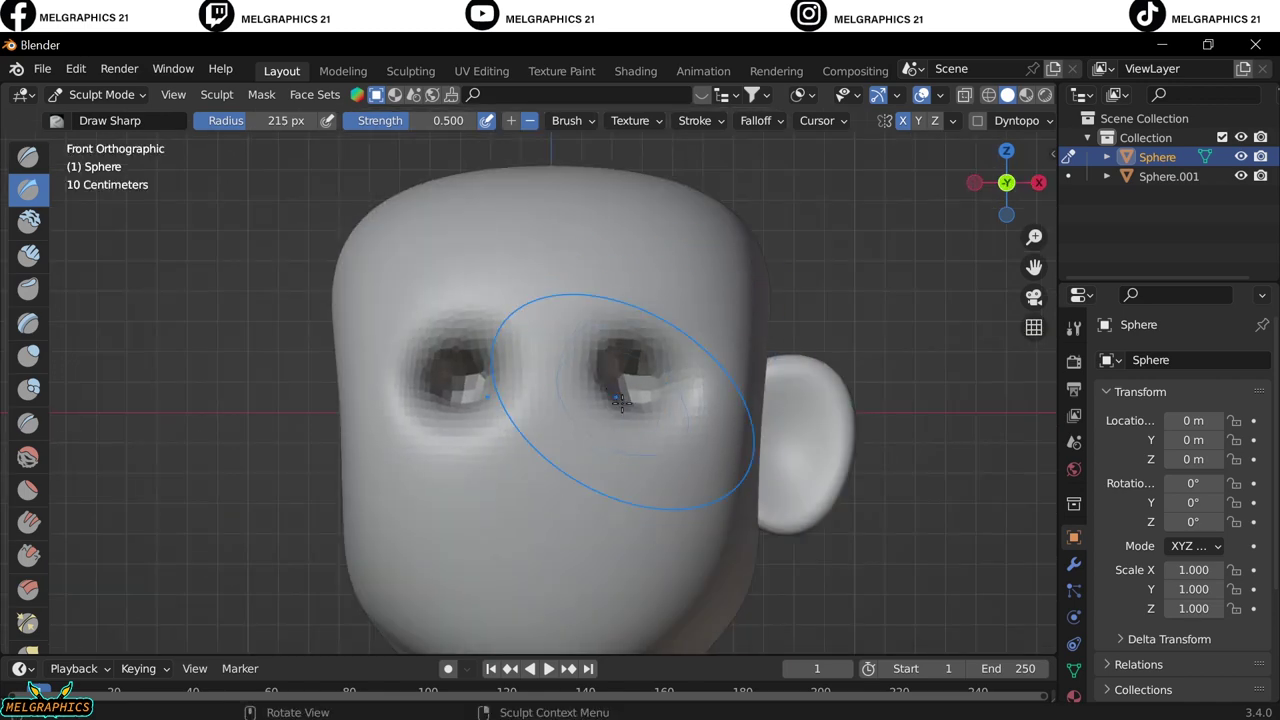
shift+middle_drag(571, 471, 365, 371)
scroll(365, 371, up, 1)
key(ctrl+Tab)
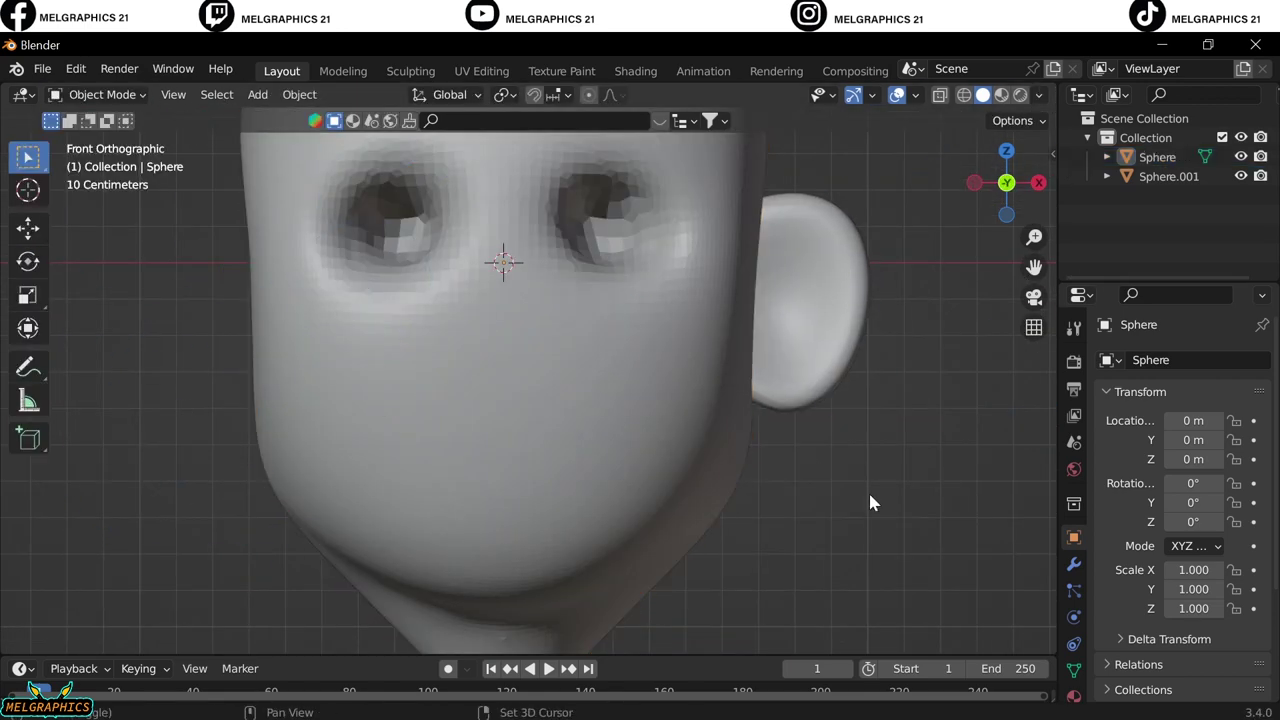
key(shift+a)
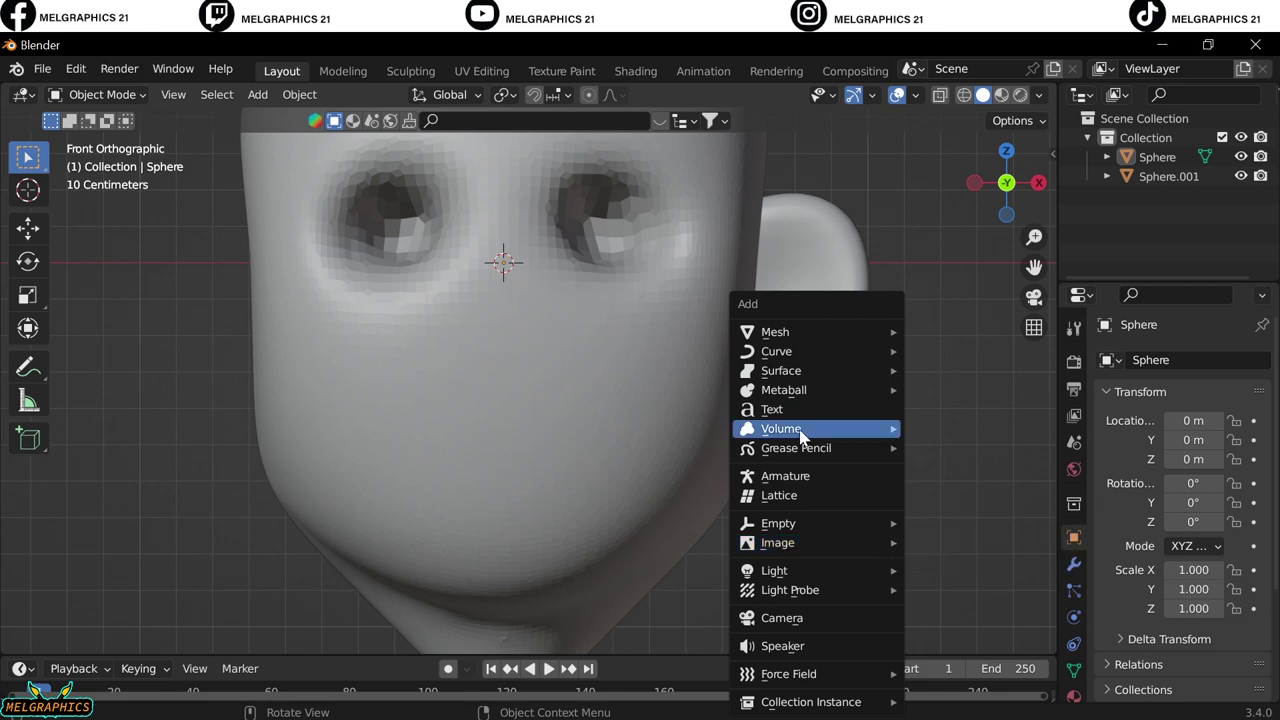
Add a small UV sphere for the nose and place it in front of the face.
click(960, 390)
key(s)
click(562, 410)
click(90, 95)
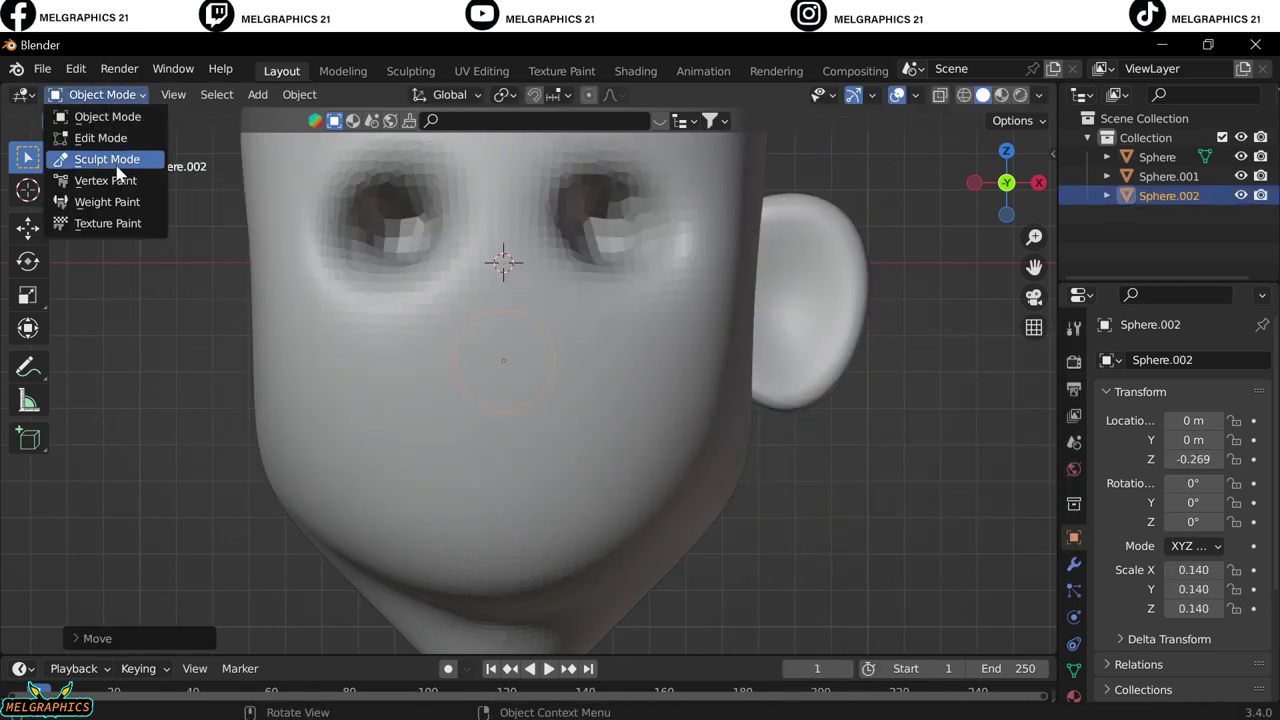
key(KP_3)
key(g)
key(y)
click(156, 376)
key(KP_1)
Sculpt the nose sphere into a nose shape with the Grab brush.
click(90, 95)
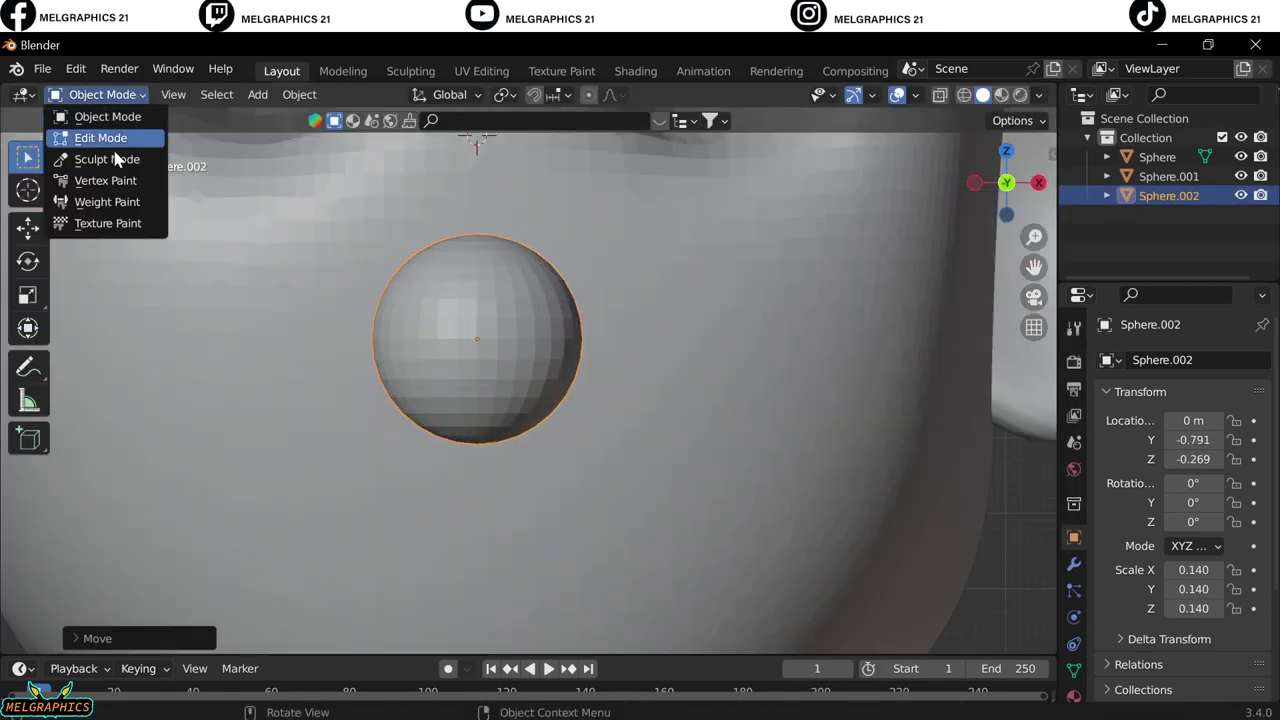
click(120, 157)
key(f)
key(g)
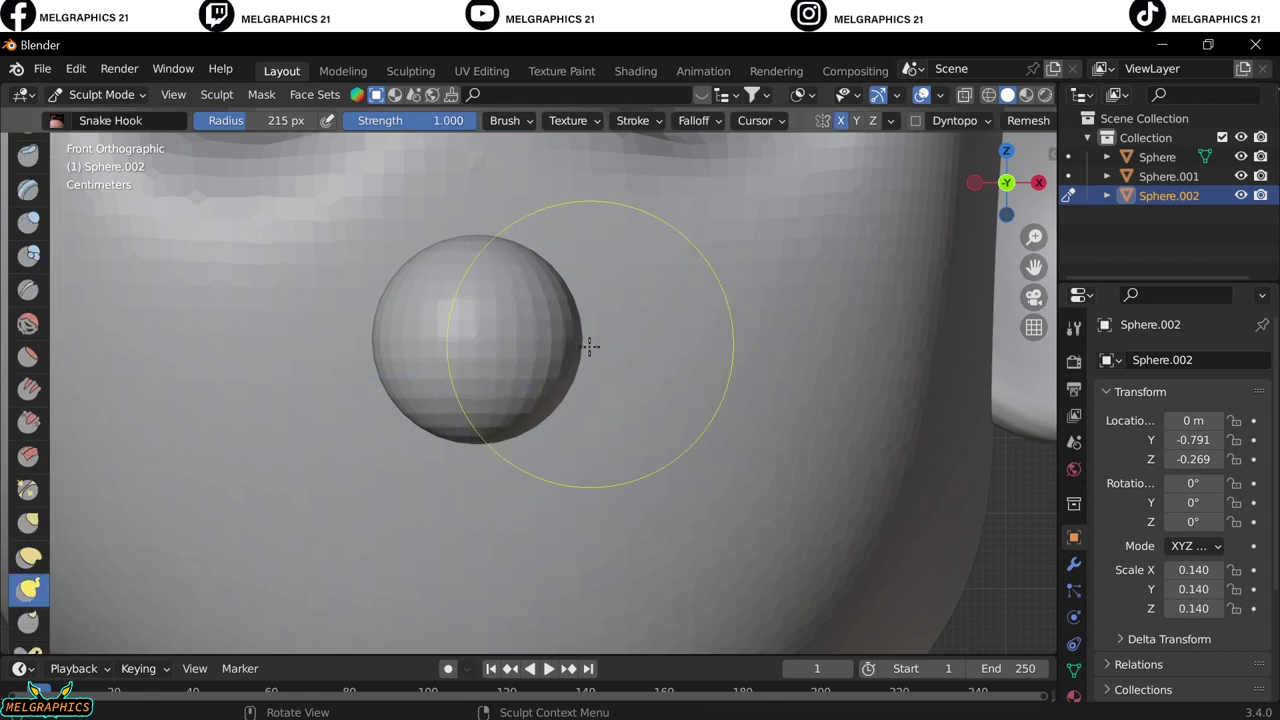
drag(589, 346, 621, 368)
Switch to the Draw Sharp brush and inspect the nose from side, front and angled views.
key(KP_3)
key(KP_1)
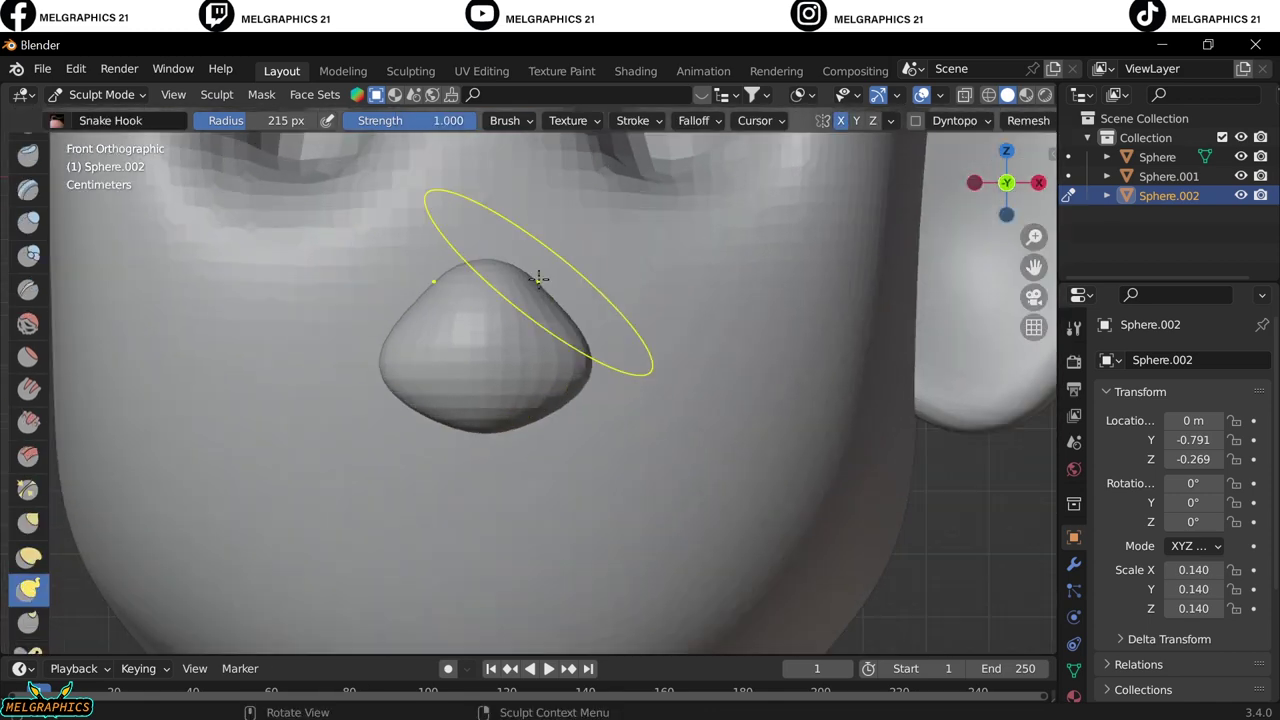
key(KP_3)
middle_drag(246, 300, 966, 277)
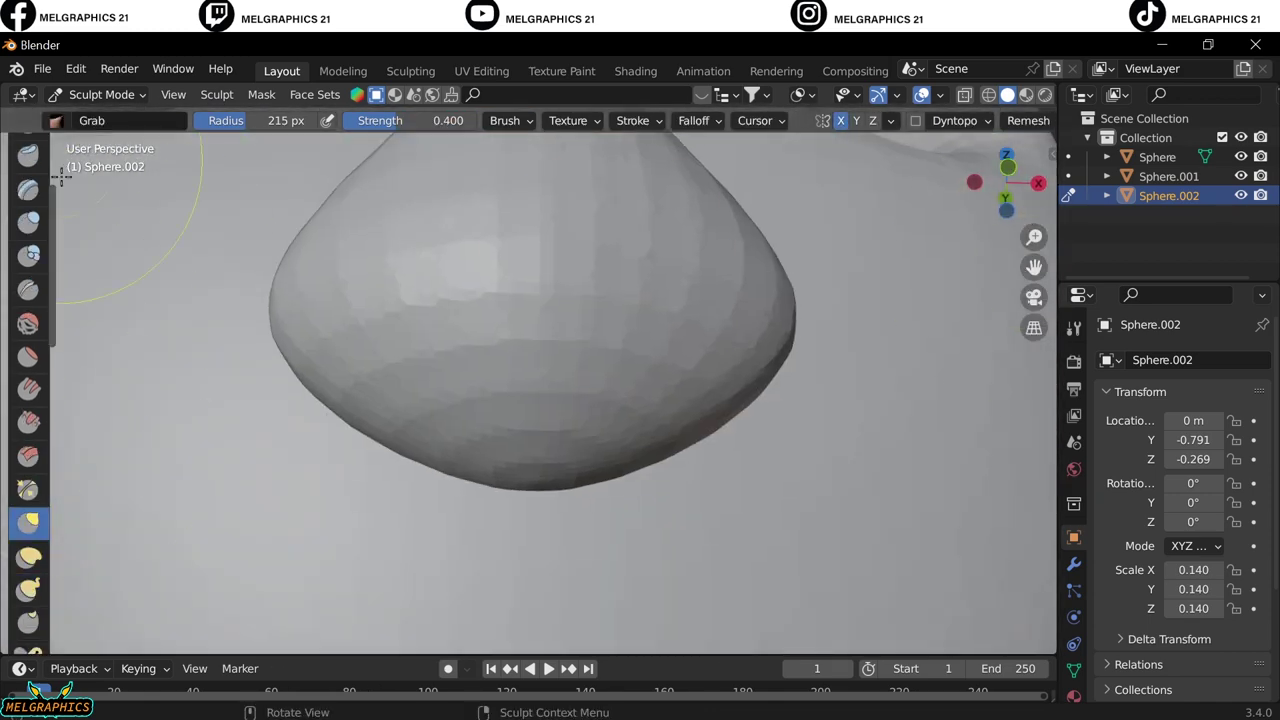
click(28, 188)
key(KP_1)
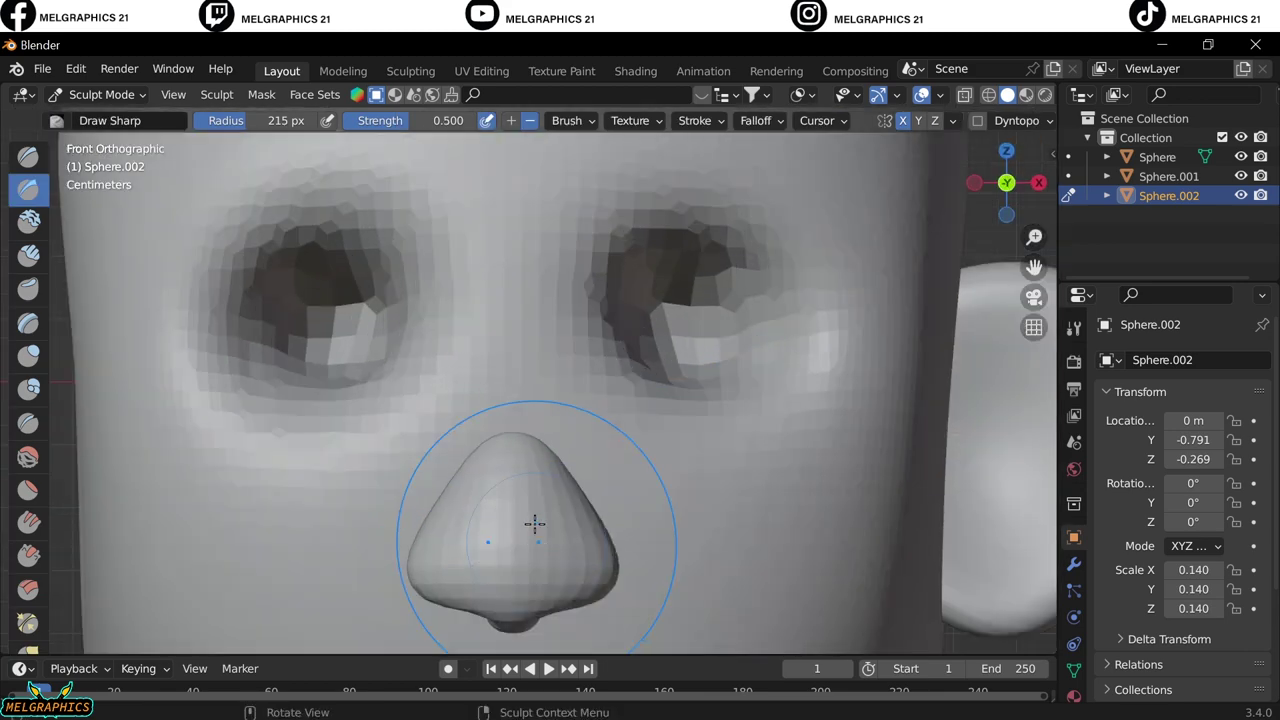
mouse_move(560, 420)
middle_down()
mouse_move(517, 477)
mouse_move(237, 137)
middle_up()
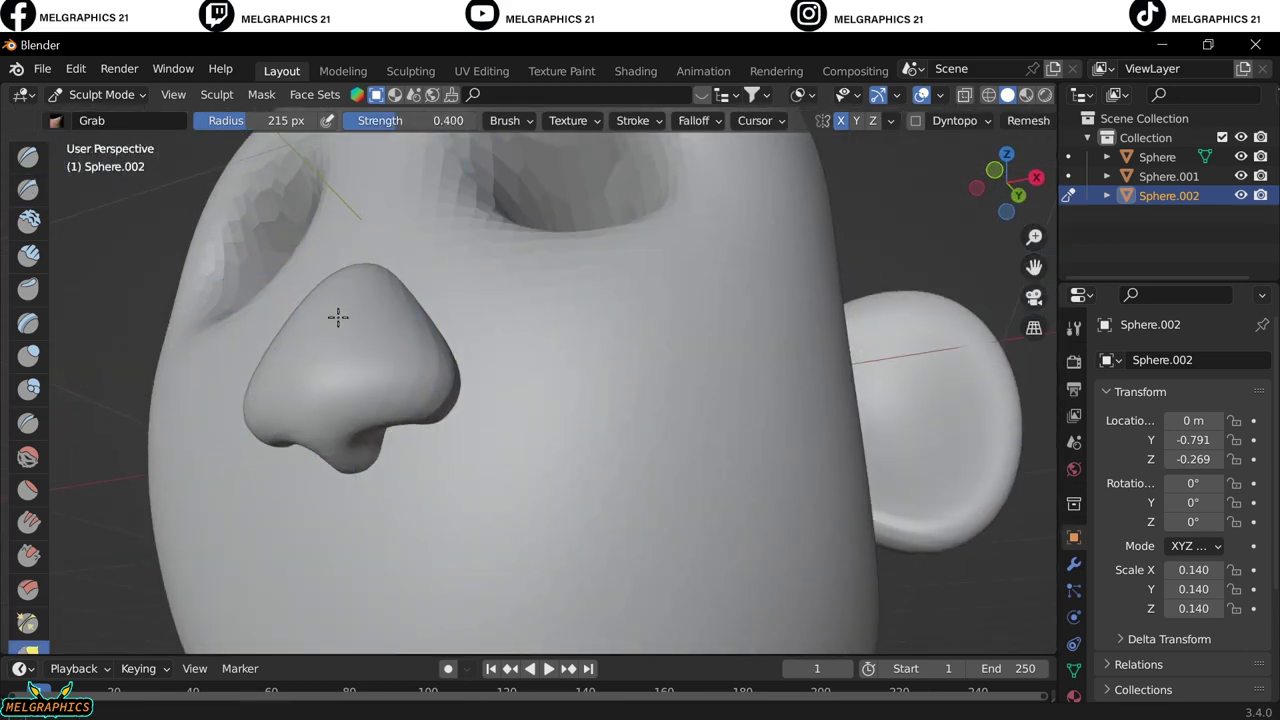
middle_drag(337, 316, 561, 483)
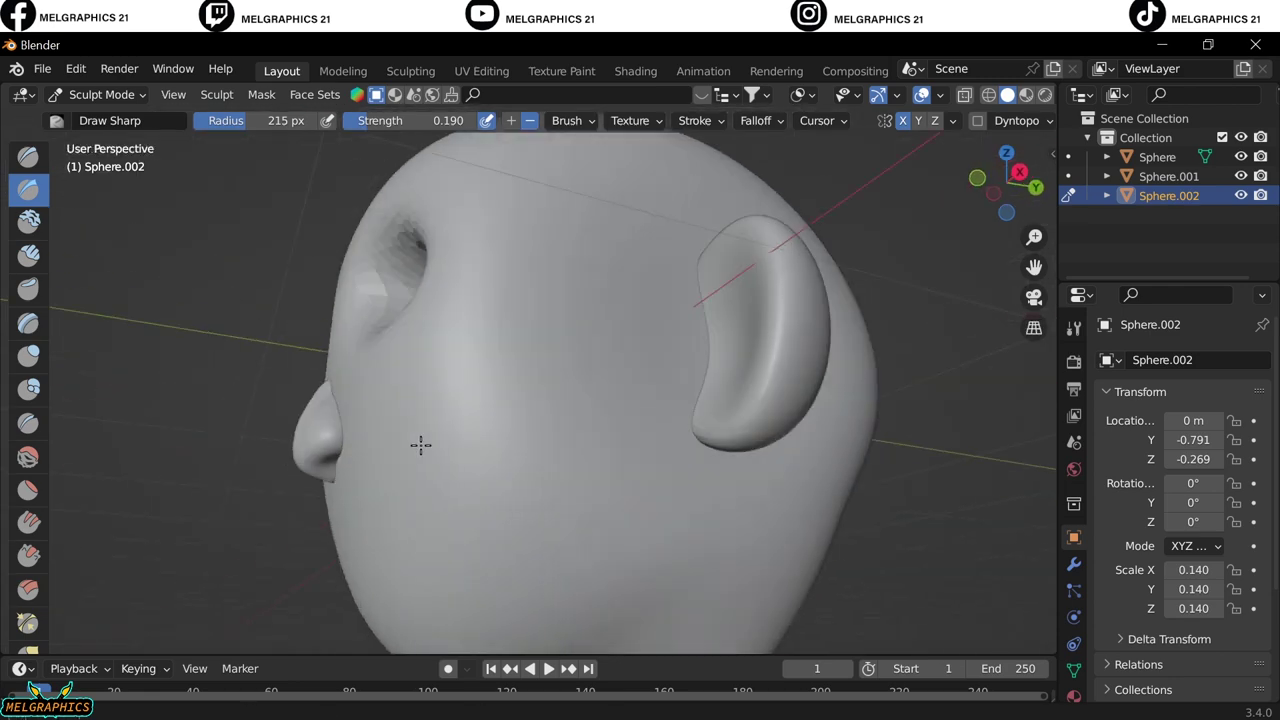
Add a scaled-down UV sphere and set it into the eye socket at the right depth.
key(shift+a)
click(860, 404)
key(s)
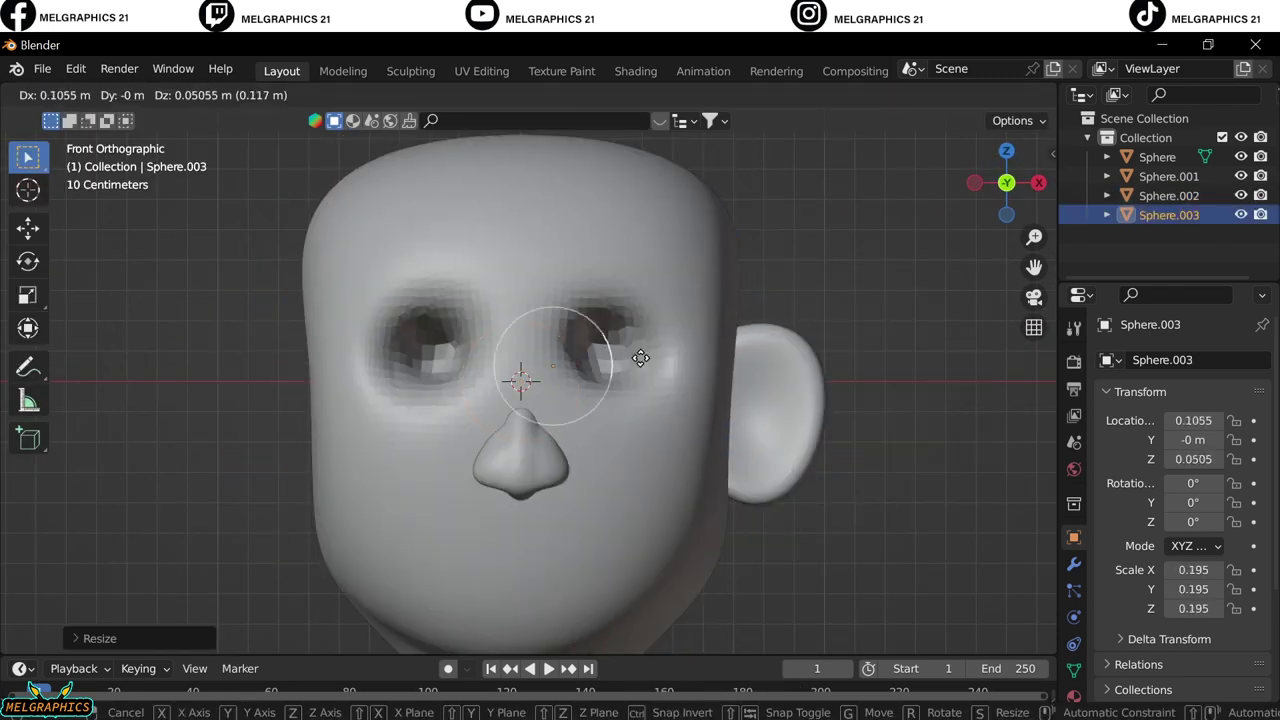
click(855, 498)
key(g)
click(812, 461)
key(KP_3)
key(g)
key(y)
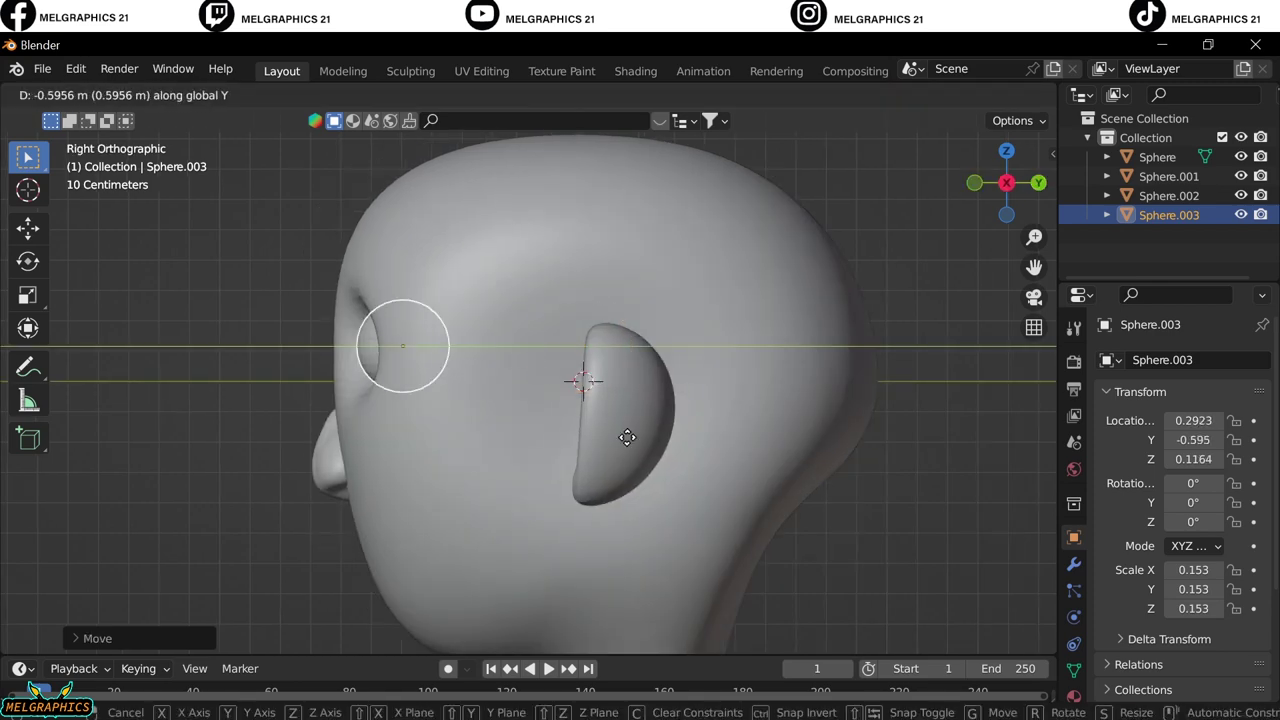
click(612, 434)
key(KP_1)
scroll(859, 342, up, 5)
scroll(600, 350, up, 1)
Delete the sphere's lower faces to leave a half-dome eyelid and split off its bottom edge loop.
key(Tab)
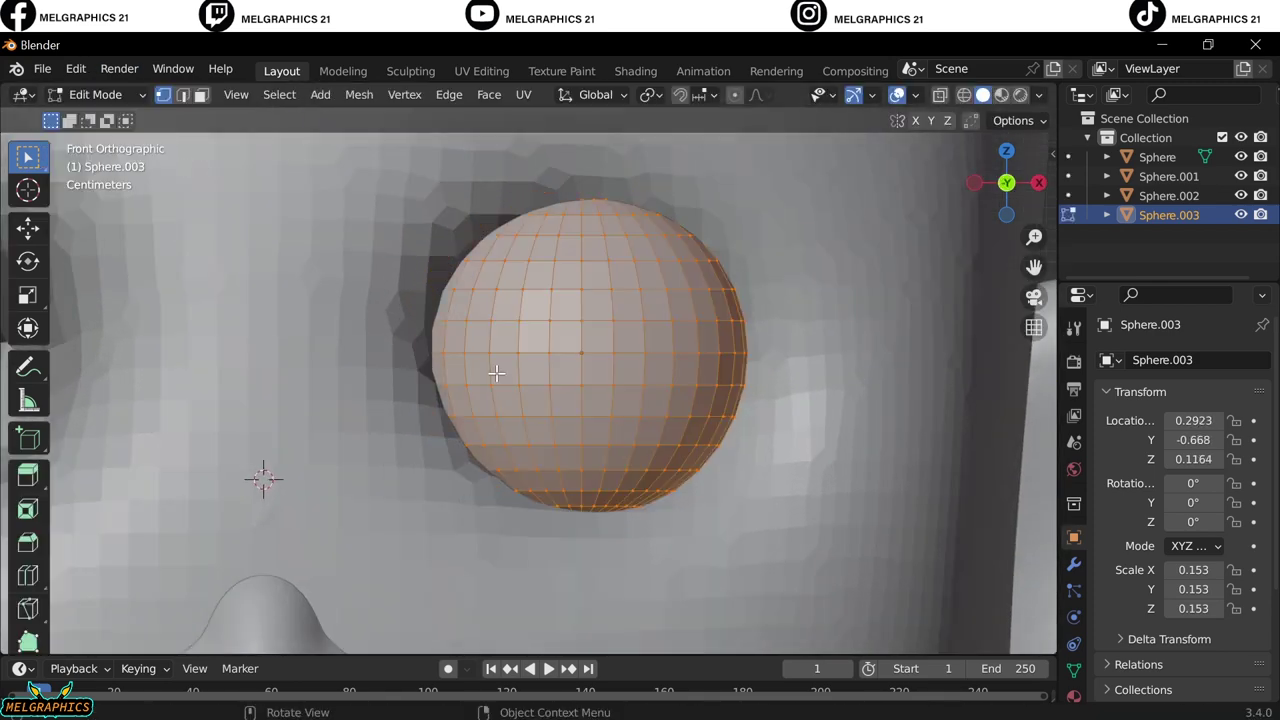
drag(862, 595, 862, 595)
key(x)
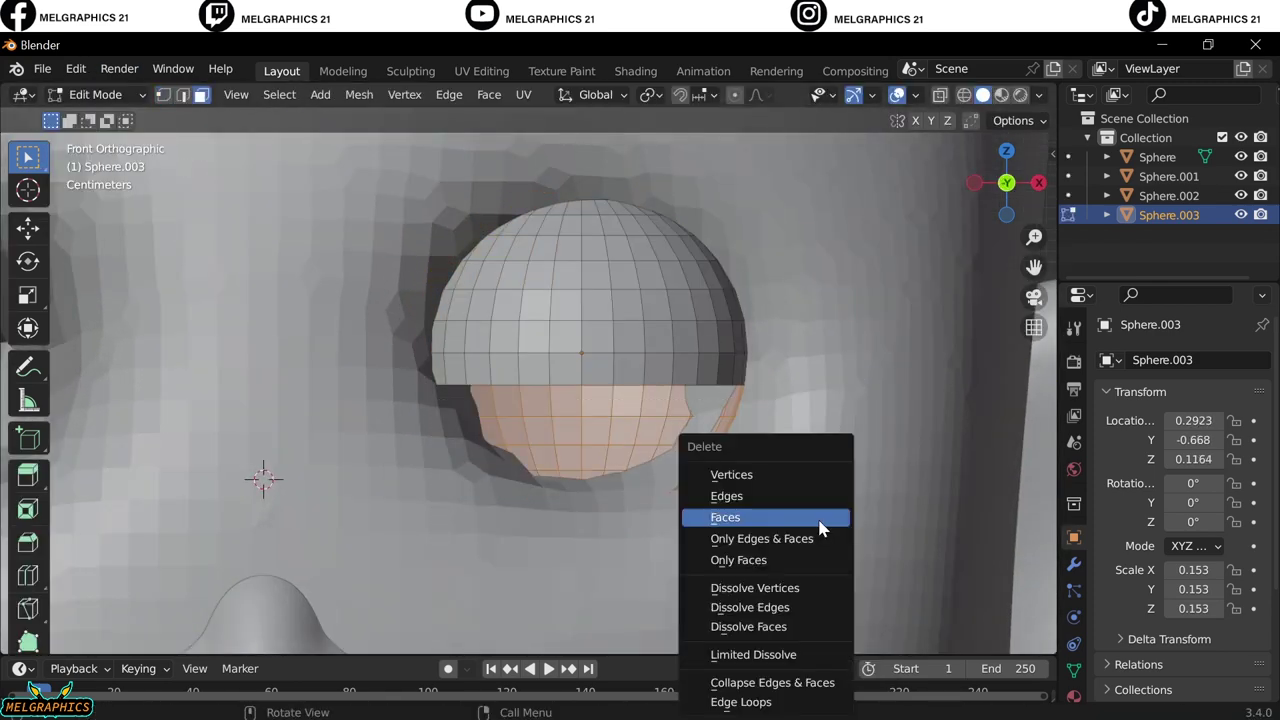
click(829, 517)
mouse_move(829, 517)
middle_down()
mouse_move(240, 349)
mouse_move(437, 451)
mouse_move(414, 400)
middle_up()
ctrl+click(205, 348)
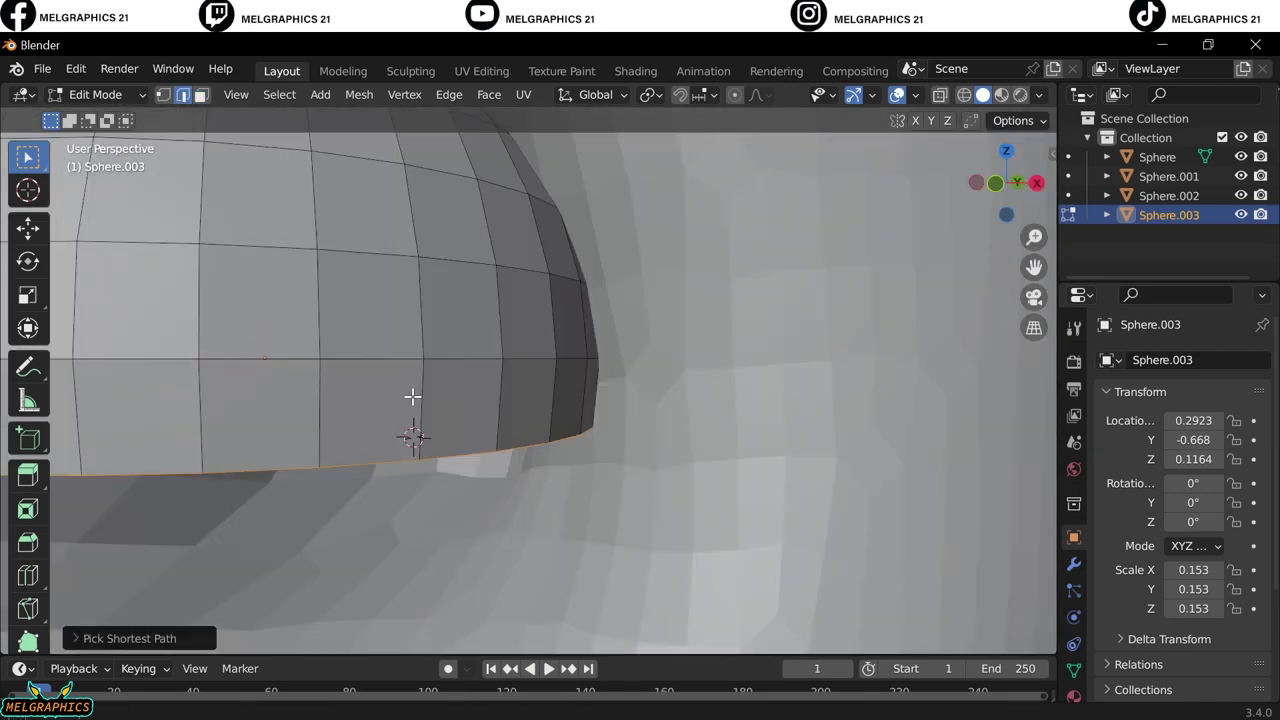
key(KP_1)
scroll(557, 451, up, 2)
right_click(557, 451)
click(690, 640)
Separate the bottom loop into a rim object, inspect its thickness modifier, then undo it.
click(100, 94)
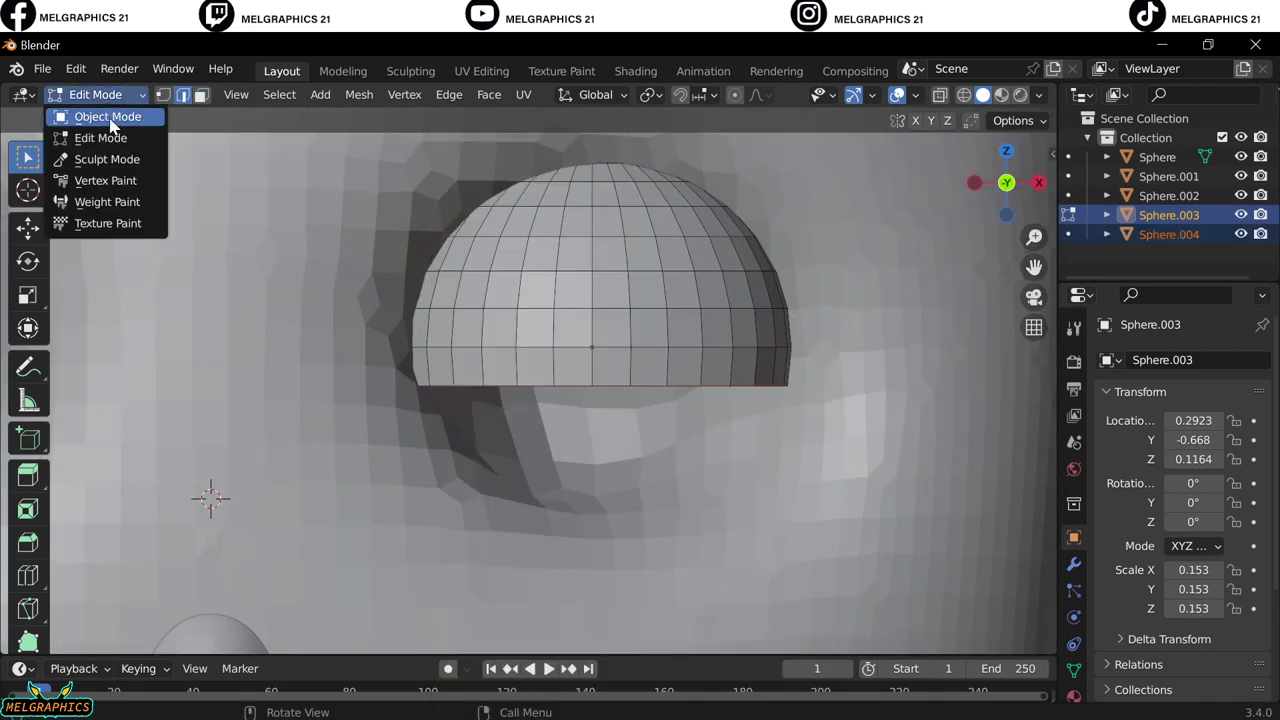
click(114, 117)
click(657, 386)
scroll(730, 405, up, 5)
middle_drag(730, 405, 260, 380)
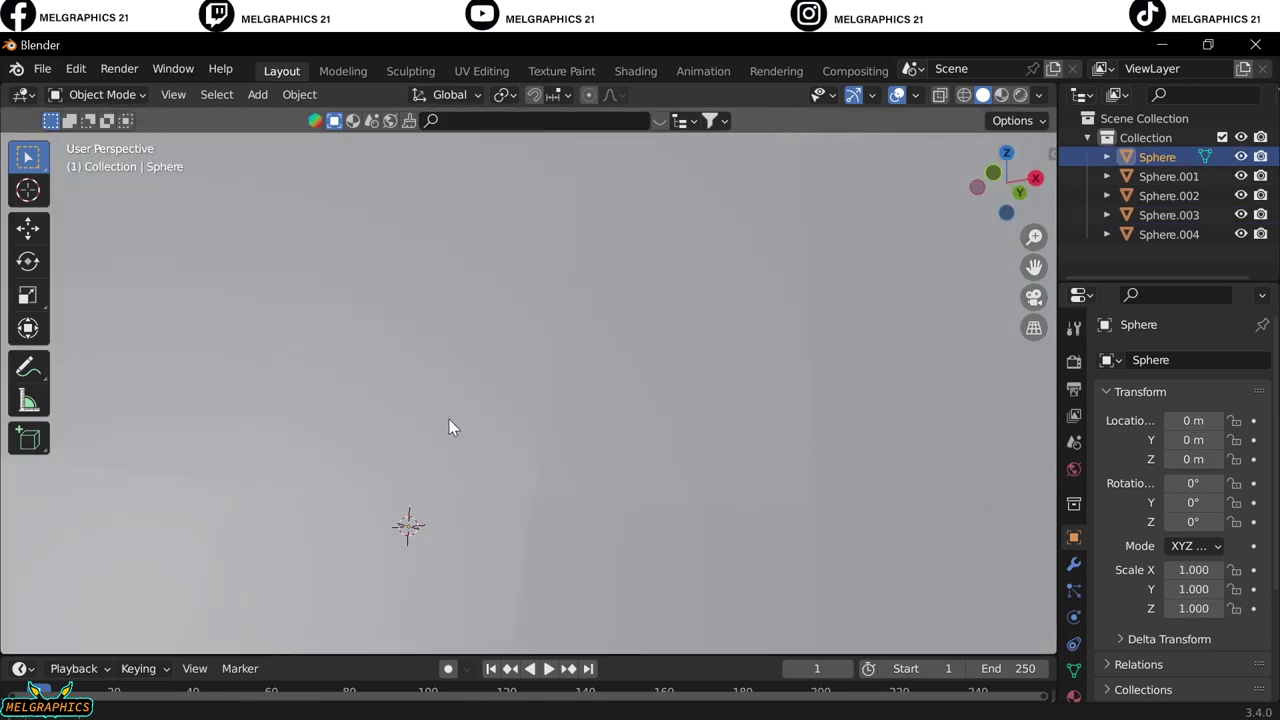
scroll(449, 426, down, 5)
click(1168, 214)
click(1075, 566)
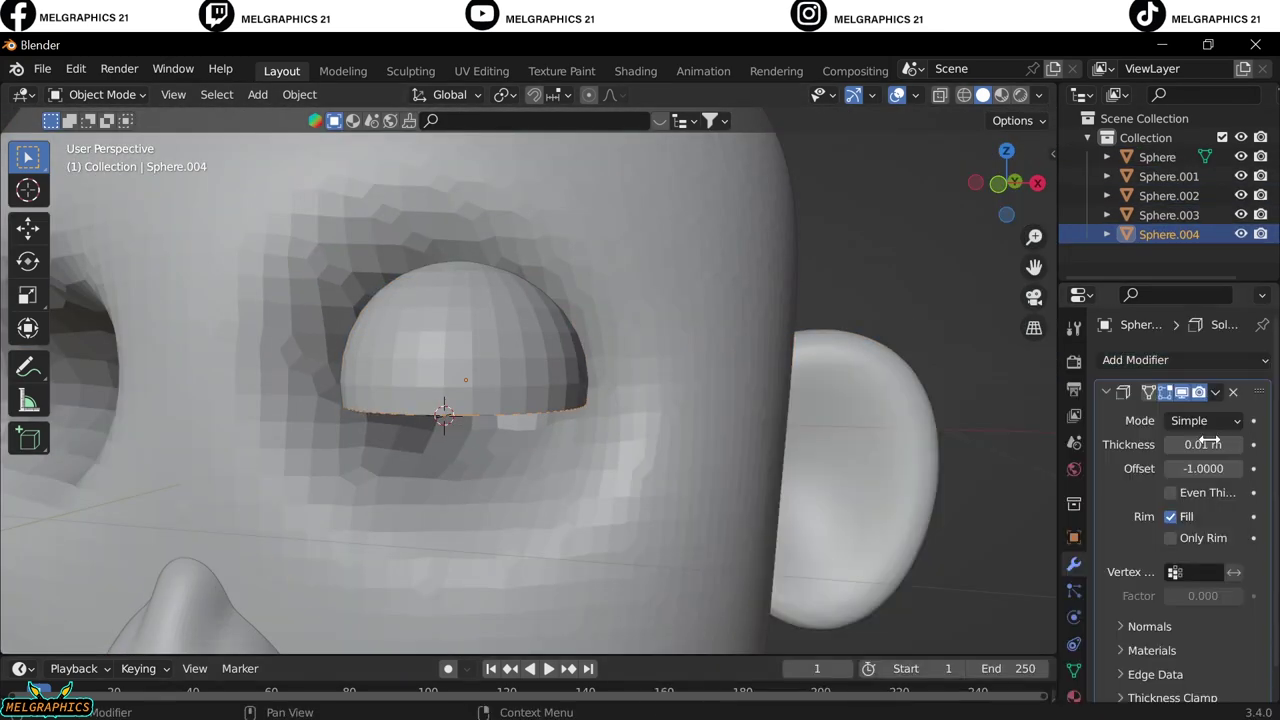
key(ctrl+z)
key(ctrl+z)
key(ctrl+z)
key(ctrl+z)
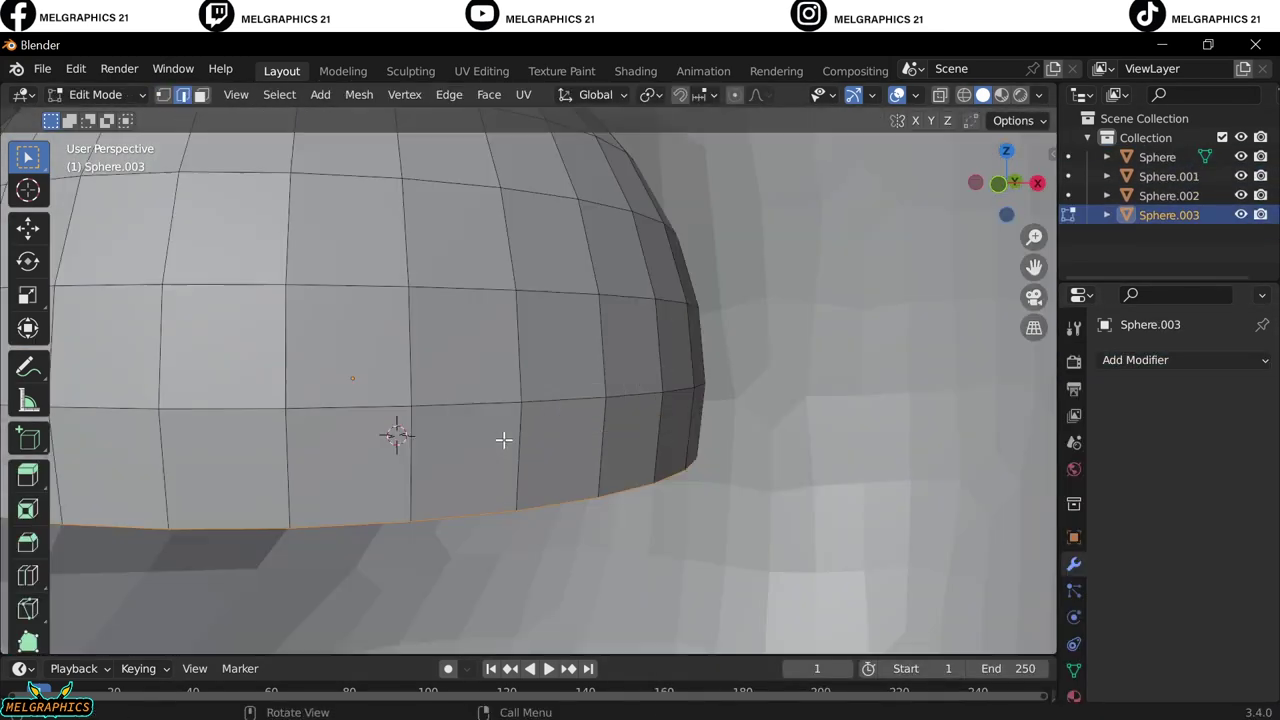
scroll(571, 441, down, 3)
Extrude the eyelid's bottom edge into a ring and separate it as its own object.
click(567, 448)
scroll(530, 380, up, 3)
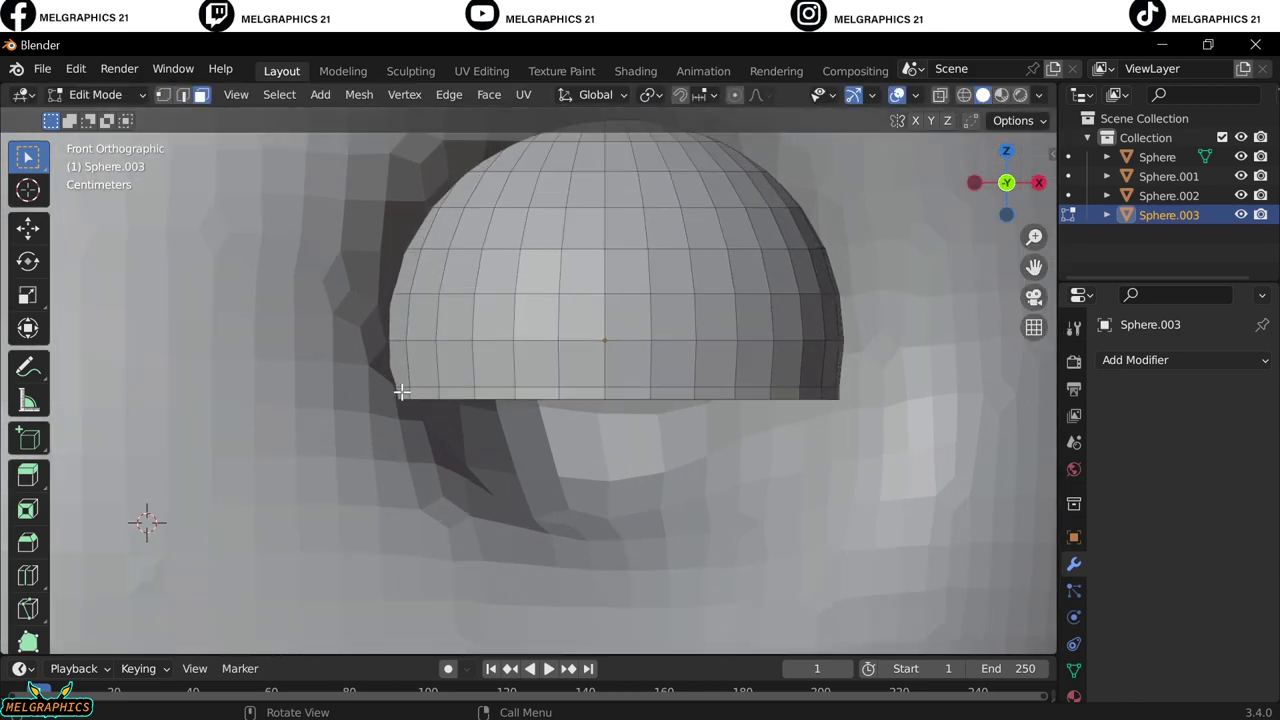
middle_drag(418, 496, 430, 434)
key(KP_1)
key(p)
click(571, 430)
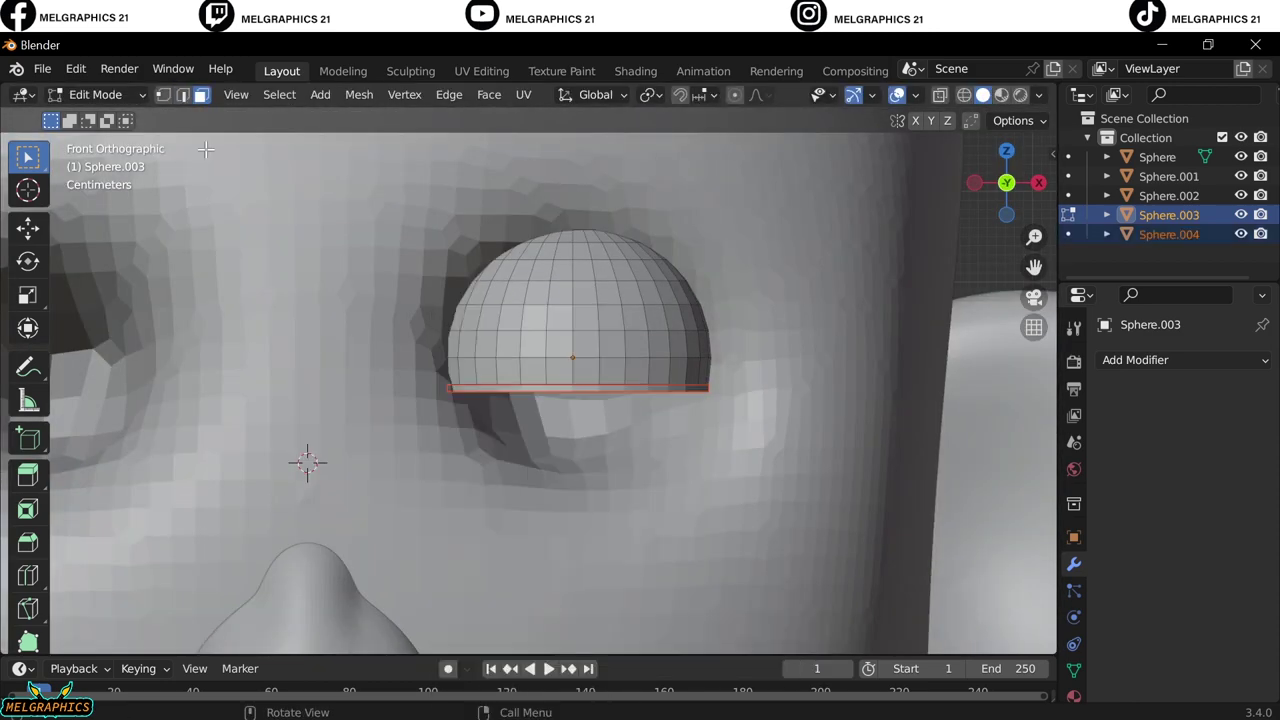
key(Tab)
click(690, 388)
scroll(746, 407, down, 4)
Add a smaller UV sphere as the eyeball and seat it inside the eye socket.
key(shift+a)
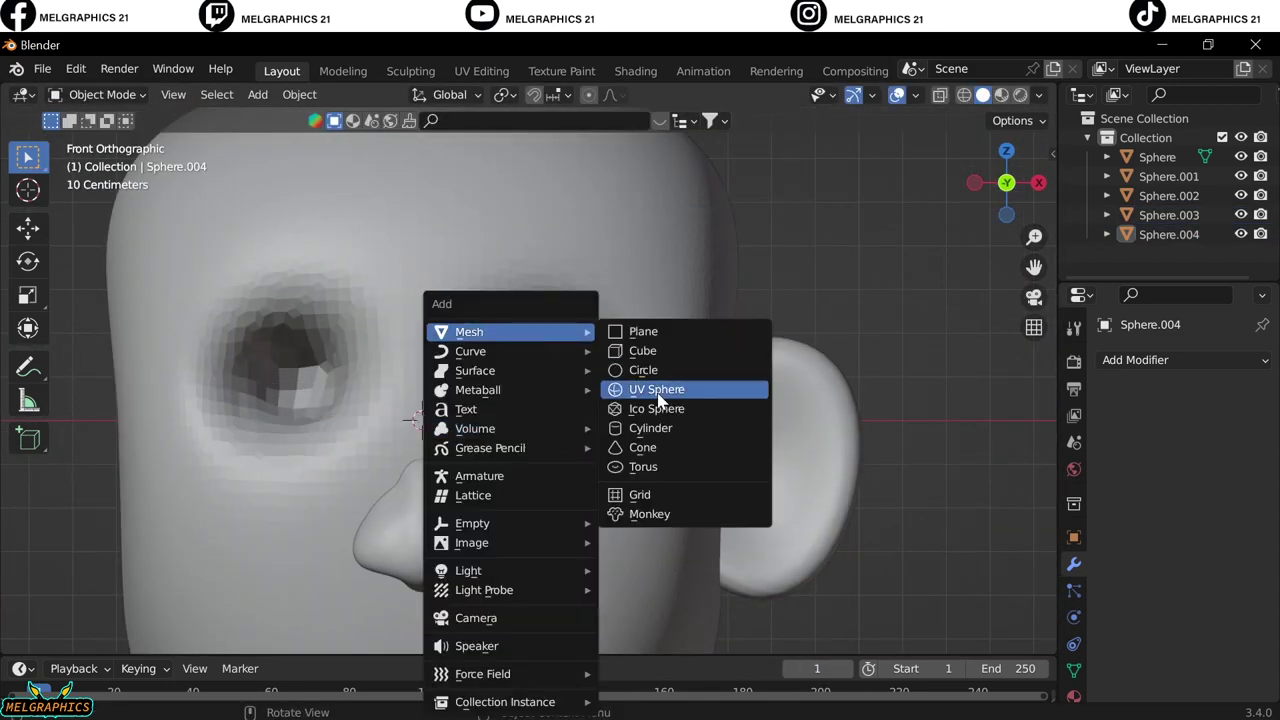
click(659, 390)
key(s)
click(590, 425)
key(g)
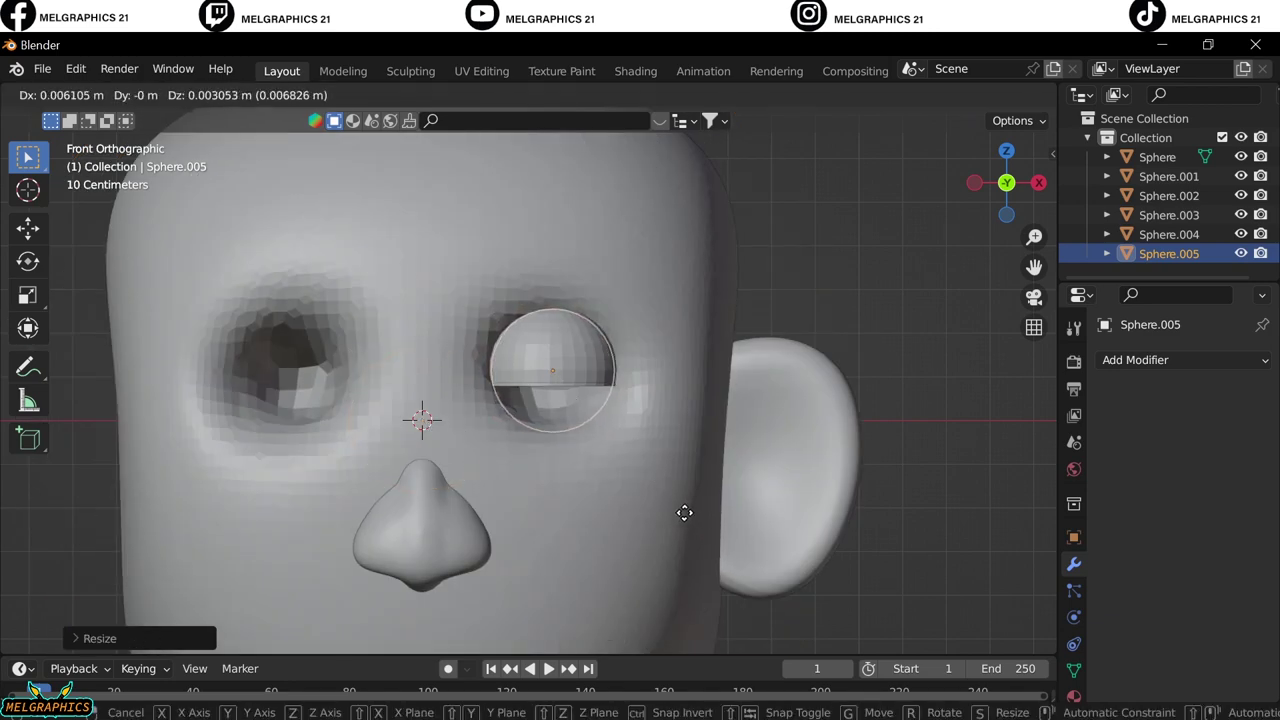
click(684, 513)
scroll(257, 474, up, 3)
key(KP_3)
key(g)
key(y)
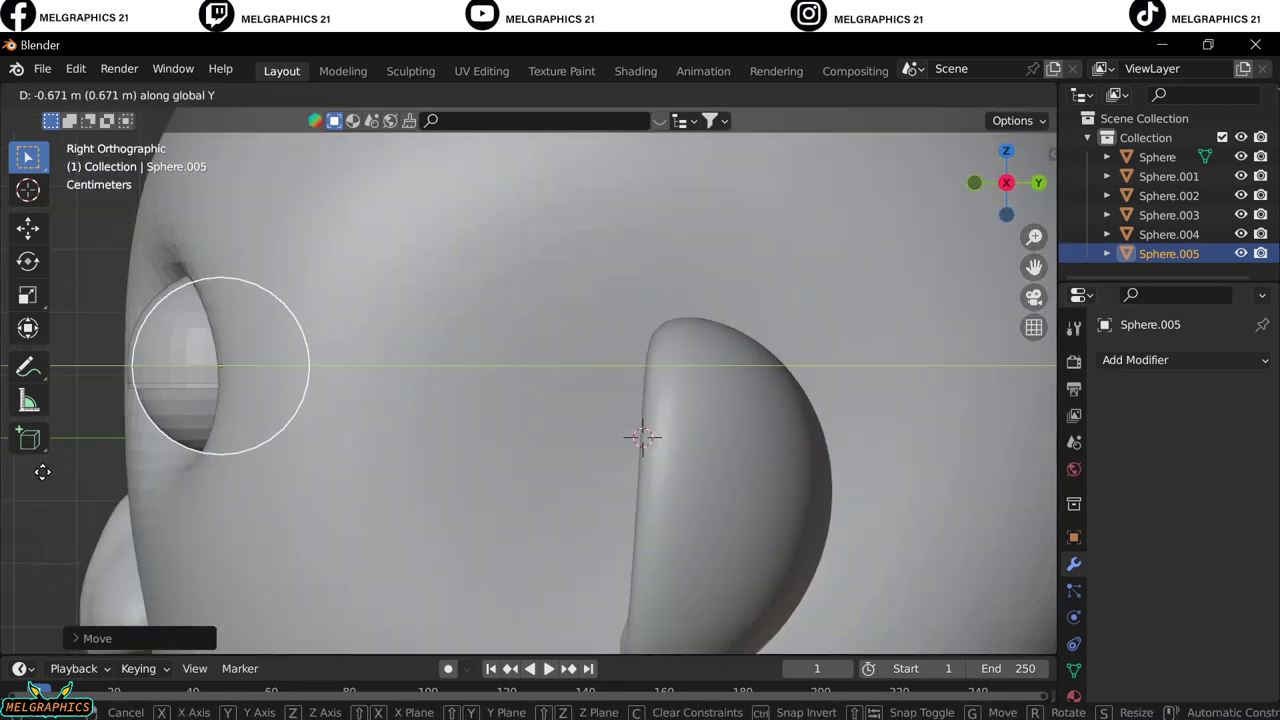
click(43, 472)
key(KP_Decimal)
key(KP_1)
key(n)
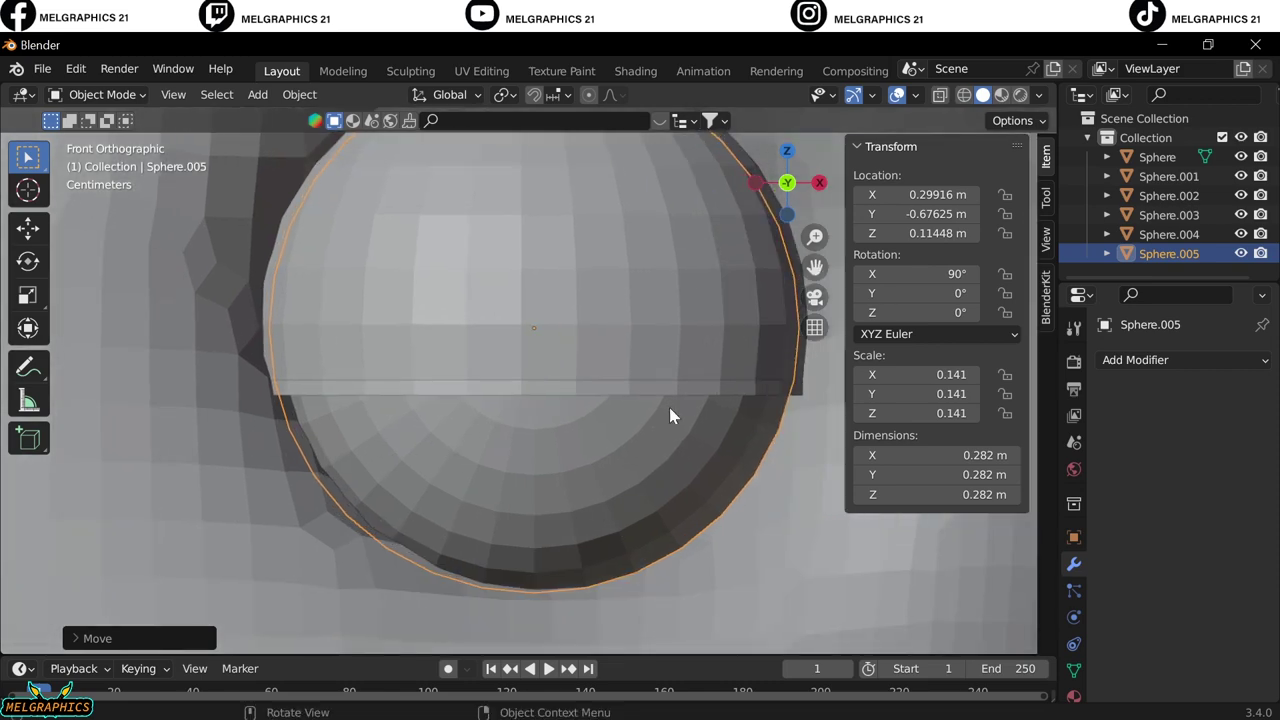
Separate the eyeball's pupil faces into their own object.
click(100, 94)
click(100, 134)
click(474, 443)
right_click(474, 443)
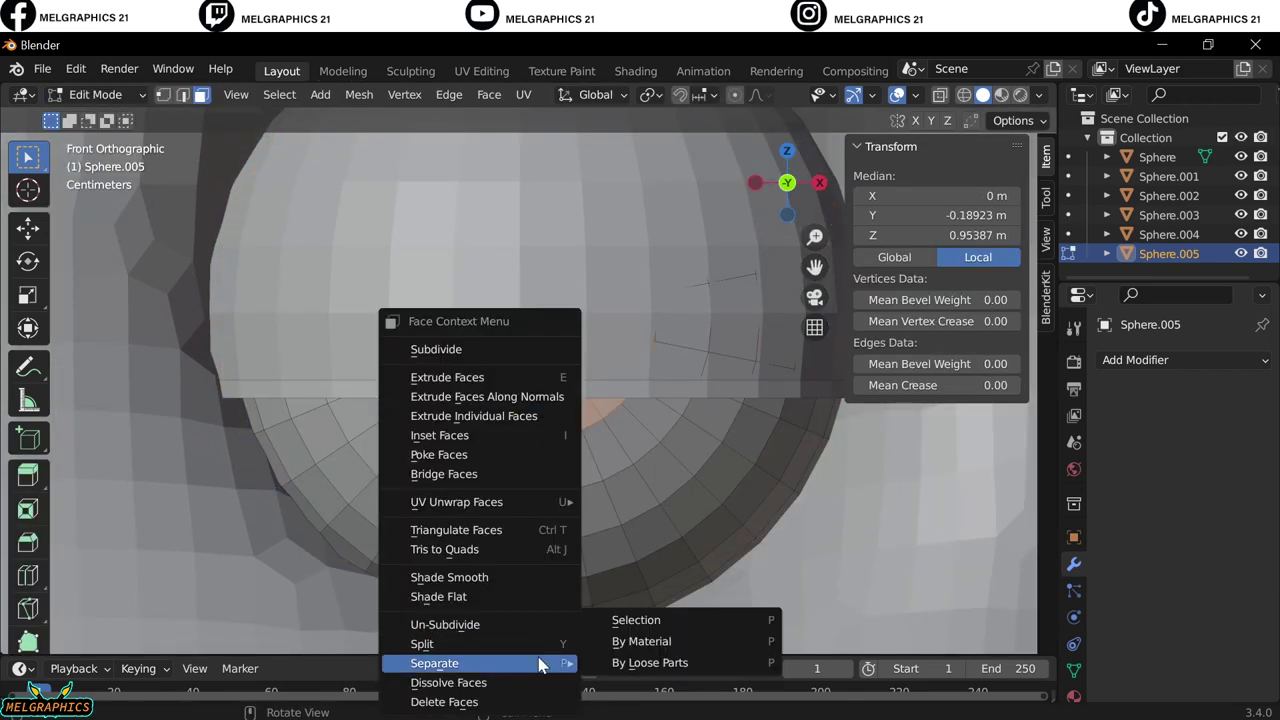
click(636, 620)
key(Tab)
scroll(686, 265, down, 4)
key(shift+a)
Add a small UV sphere and move it along Y to sit above the eye.
click(545, 389)
key(s)
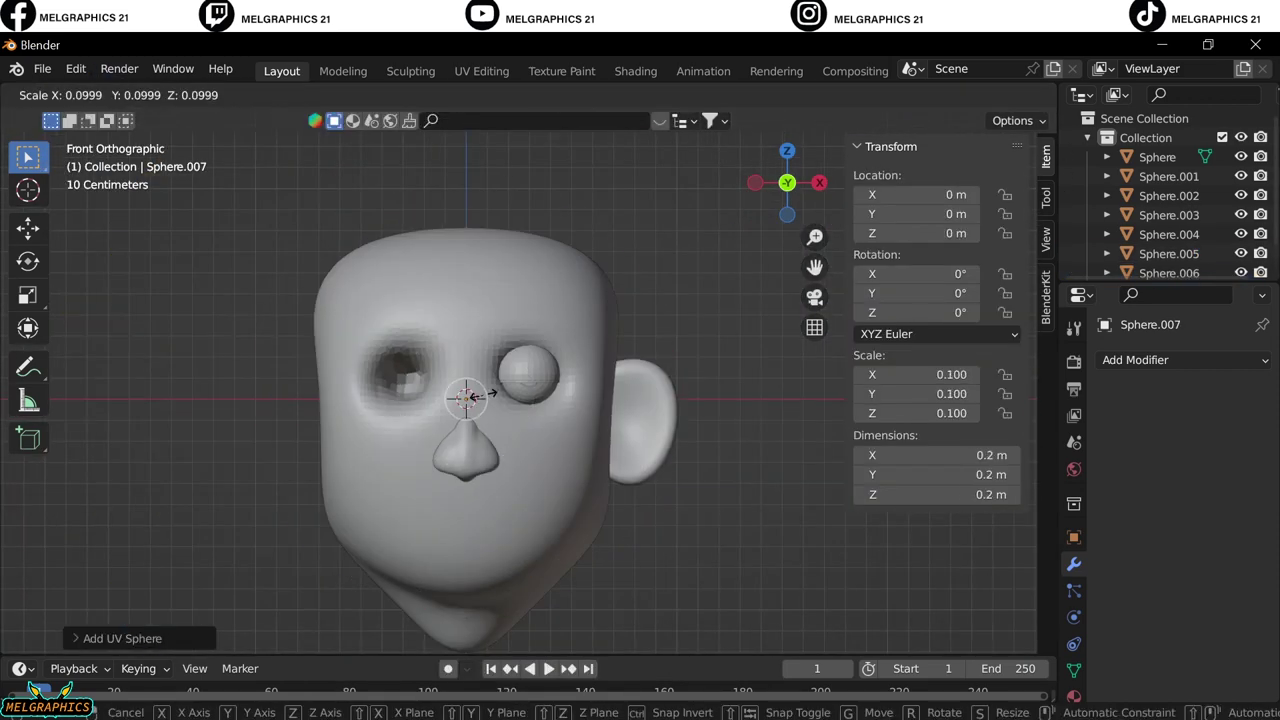
click(560, 400)
scroll(518, 297, up, 4)
key(KP_3)
key(g)
key(y)
click(197, 280)
middle_drag(197, 280, 343, 283)
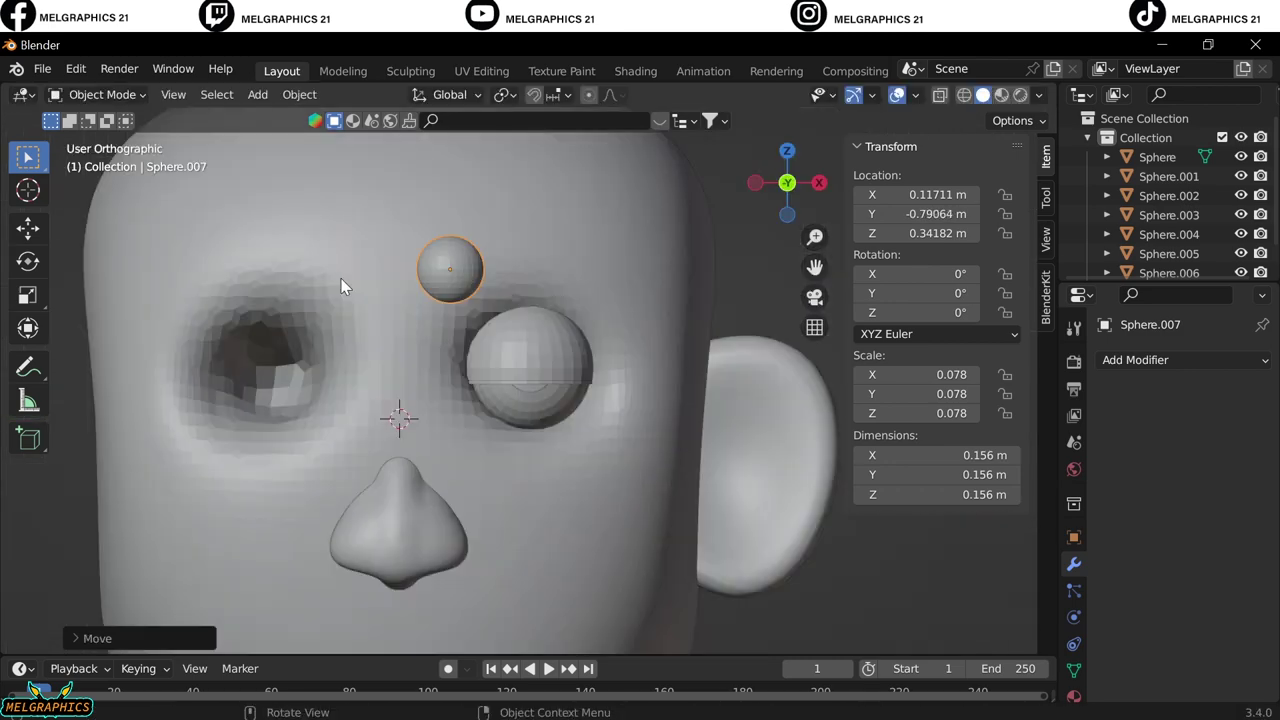
In Sculpt Mode, pull the sphere into a curved, hooked eyebrow with the Snake Hook brush.
click(100, 94)
click(107, 159)
key(f)
click(29, 641)
key(KP_1)
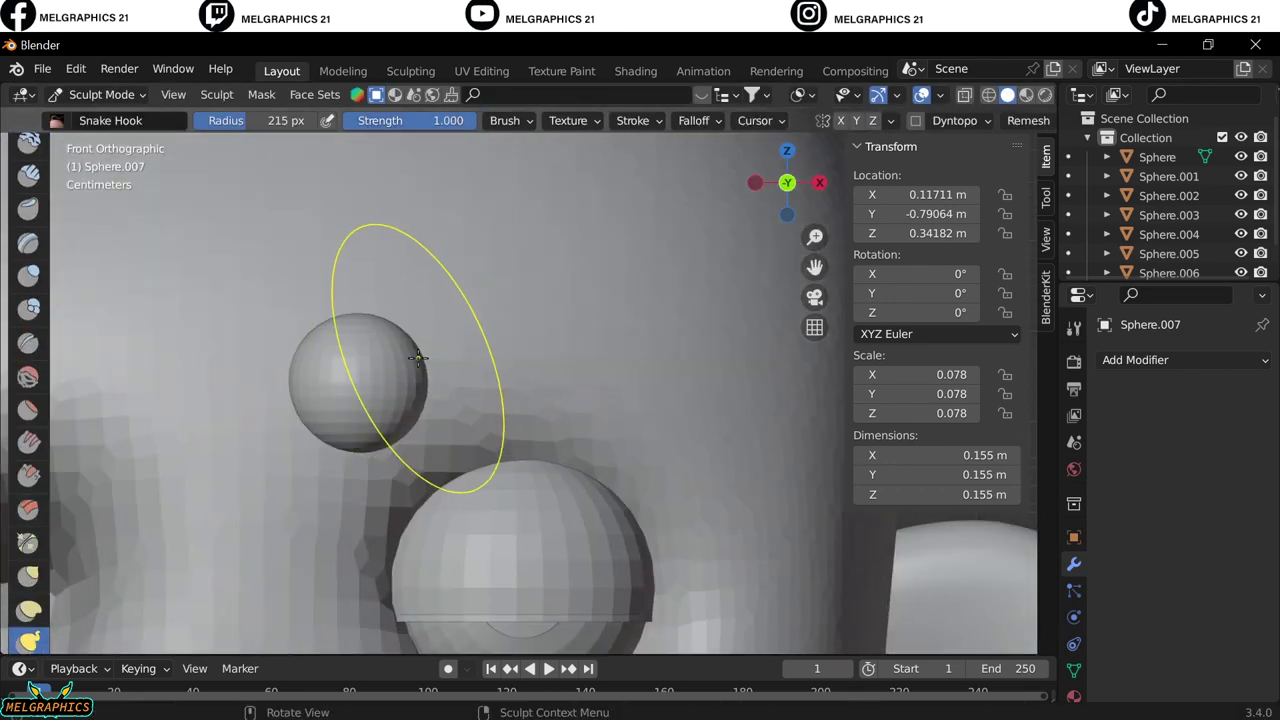
drag(414, 357, 613, 410)
key(ctrl+z)
drag(609, 294, 690, 465)
middle_drag(571, 380, 372, 397)
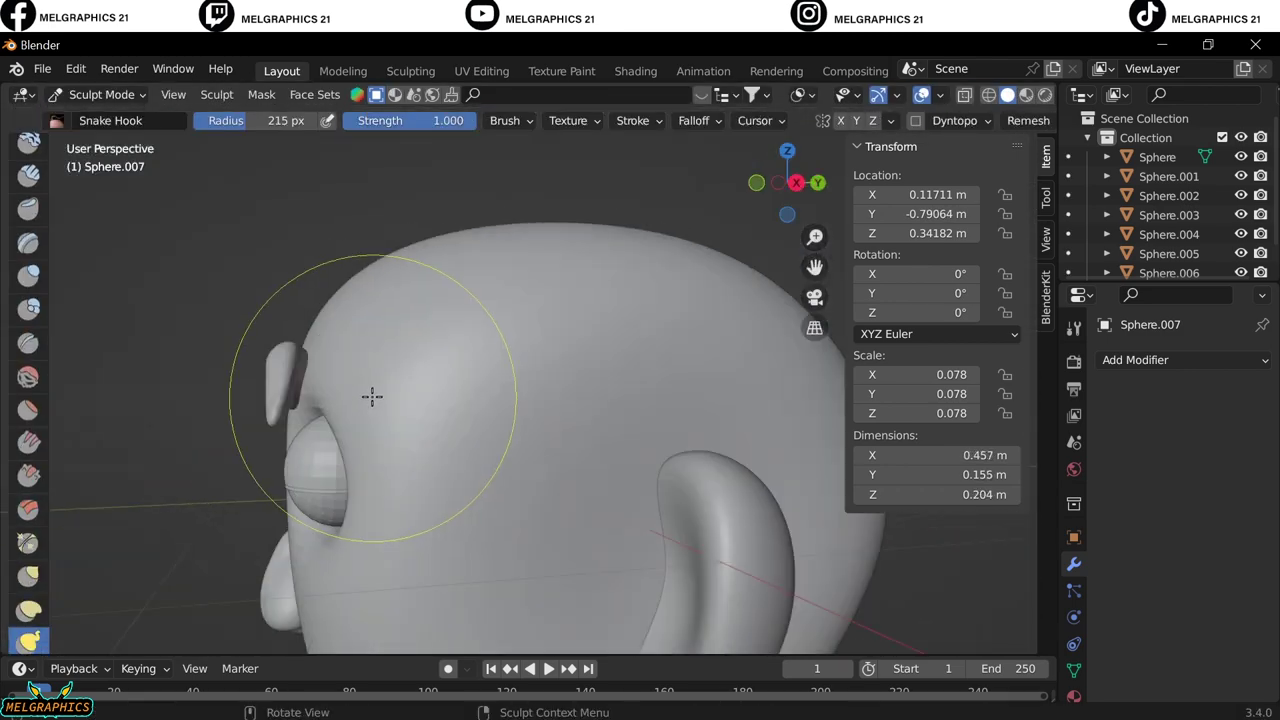
key(KP_1)
scroll(600, 360, up, 3)
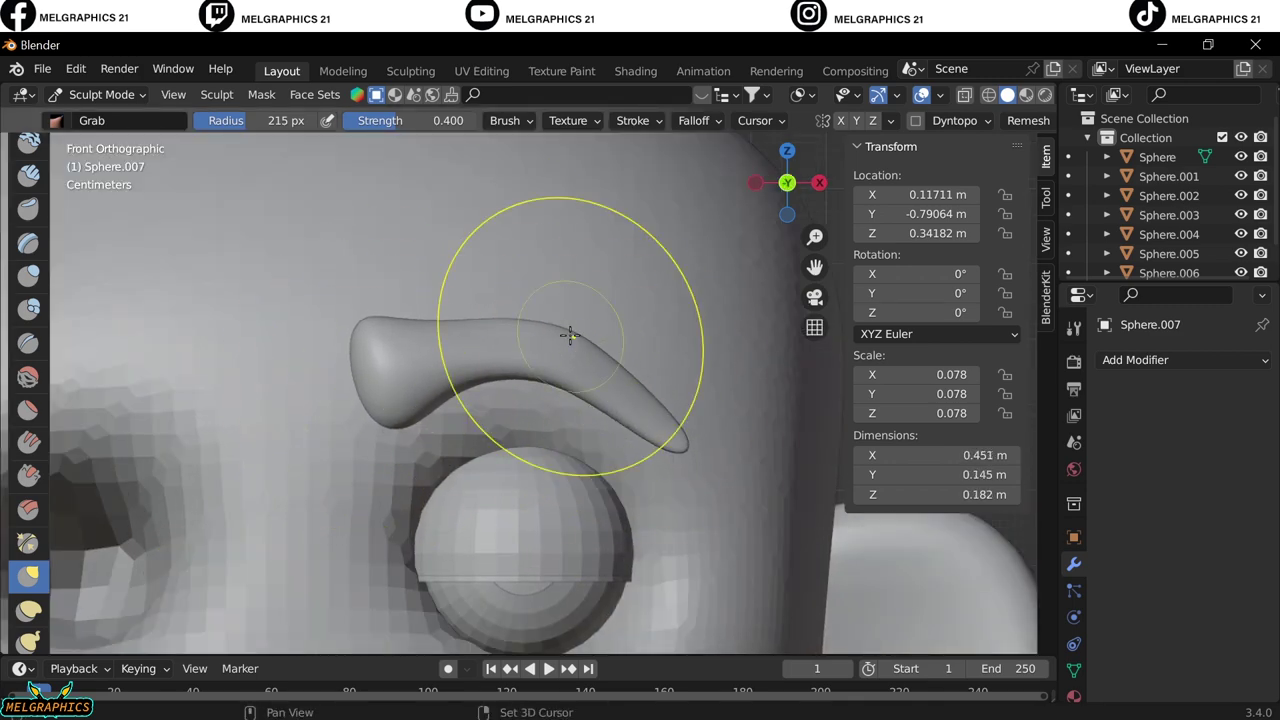
scroll(570, 335, down, 5)
middle_drag(560, 340, 400, 330)
key(KP_1)
click(101, 94)
click(113, 135)
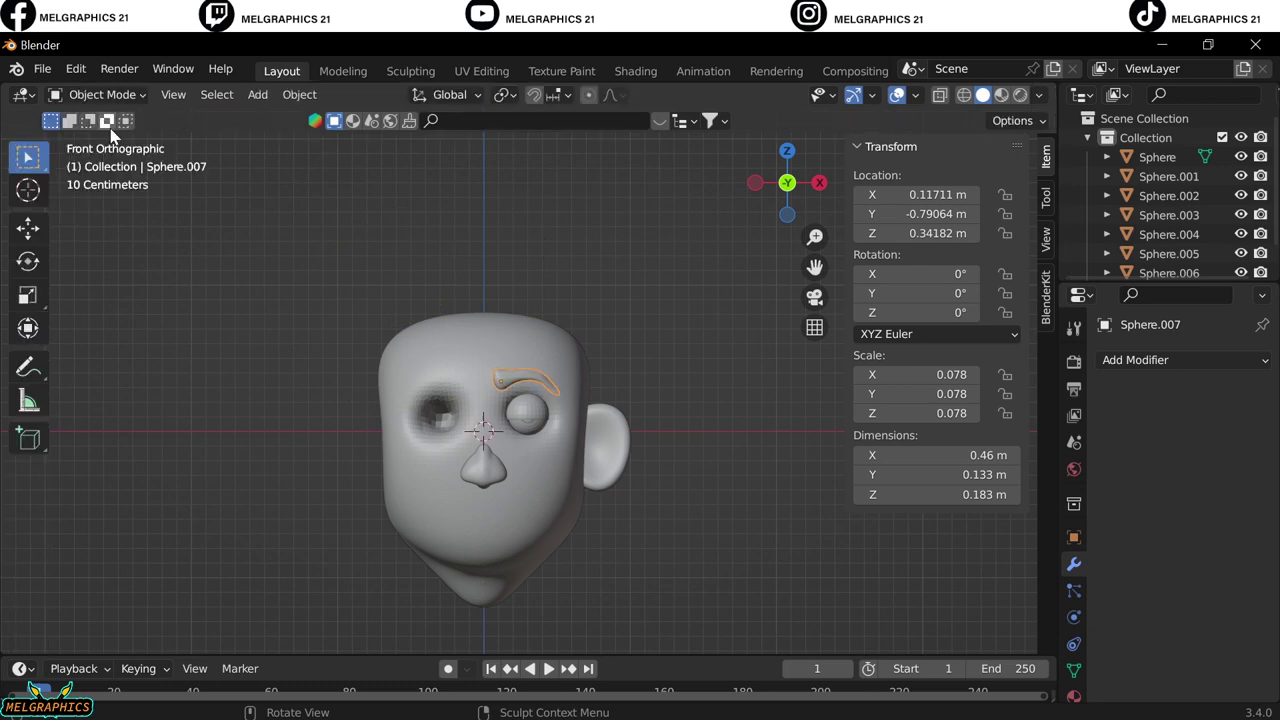
Mirror the ear across the head with a Mirror modifier and apply it.
scroll(705, 325, up, 5)
click(1185, 360)
click(868, 585)
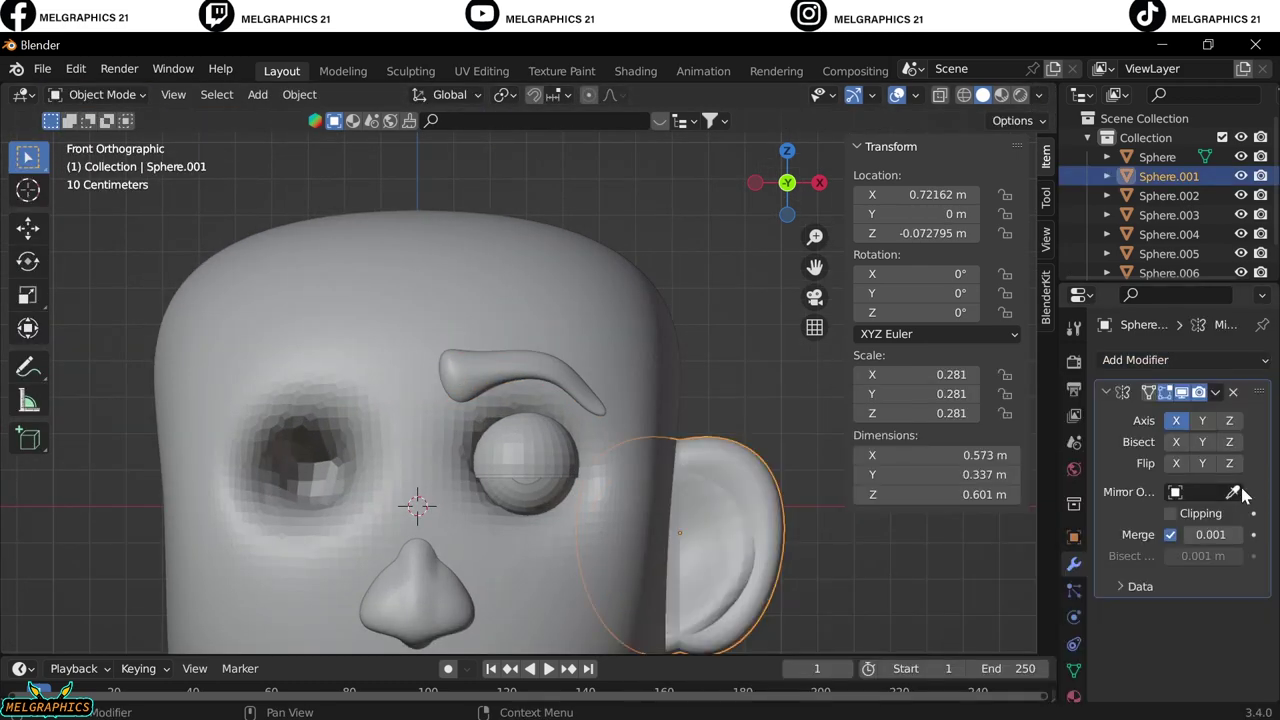
click(1243, 391)
click(1123, 417)
click(509, 472)
Mirror the eyelid and its rim onto the other eye and apply them.
click(1185, 360)
click(868, 585)
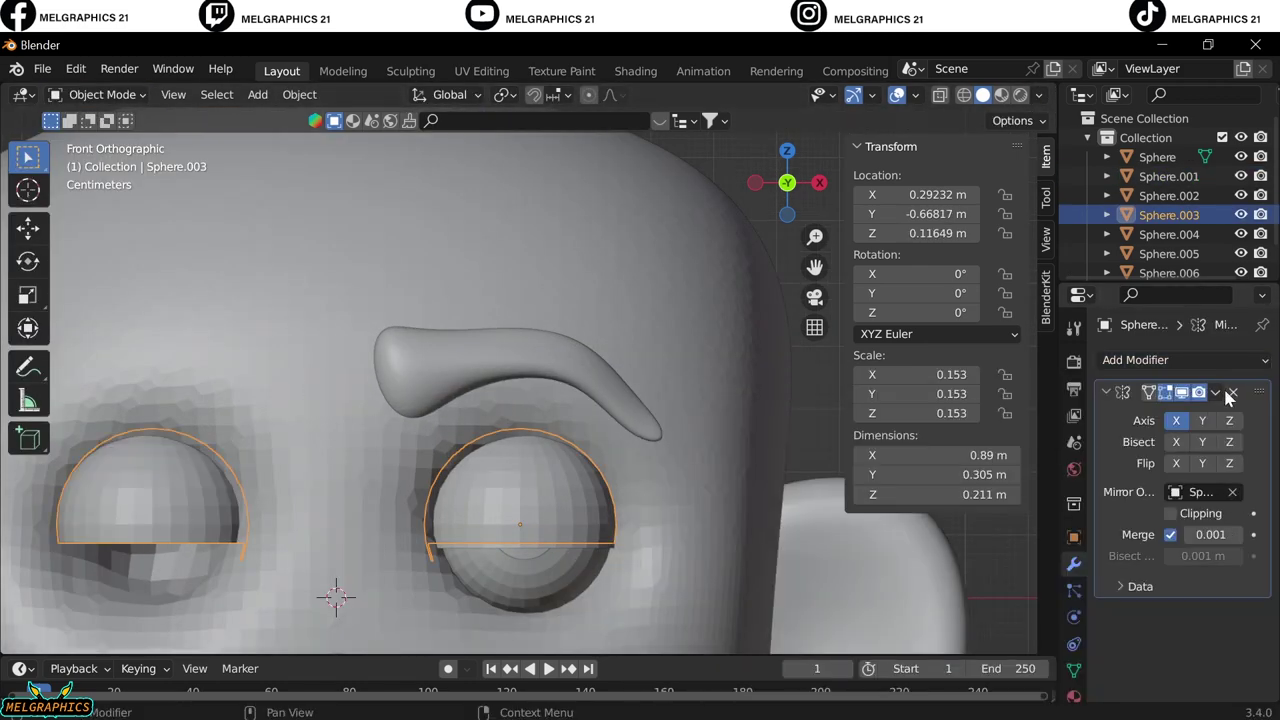
key(ctrl+a)
click(503, 545)
click(1193, 414)
Add and apply a head-centred Mirror modifier on the pupil piece and eyeball.
click(524, 480)
click(1185, 360)
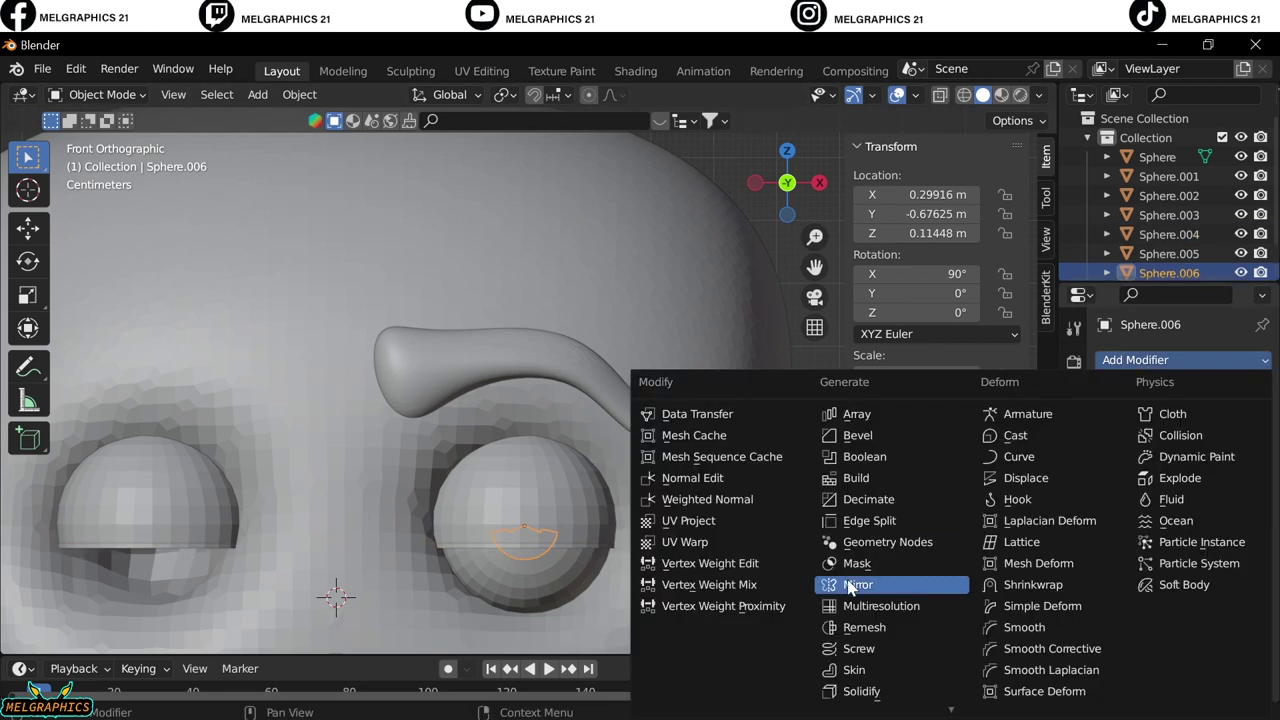
click(857, 585)
click(1215, 391)
click(1237, 491)
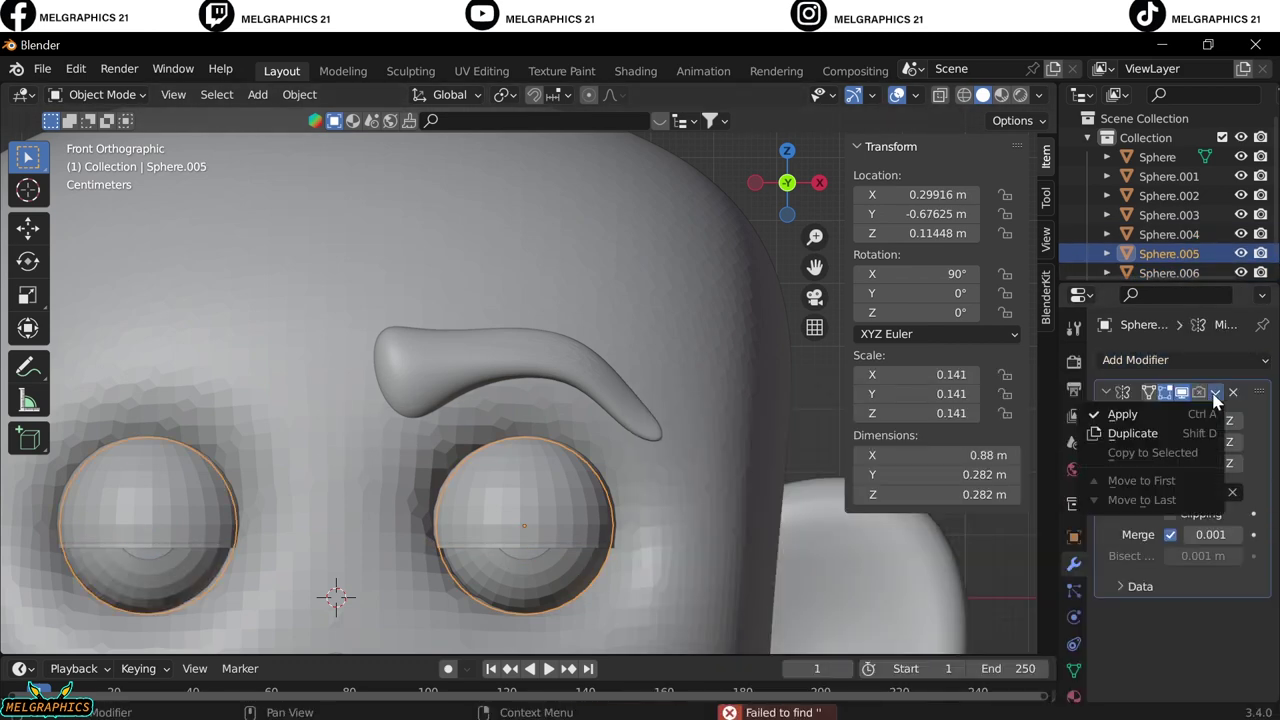
click(1122, 414)
scroll(598, 389, down, 5)
Mirror the eyebrow across the head, apply it, and check both brows.
click(520, 378)
click(1185, 360)
click(860, 585)
click(1215, 391)
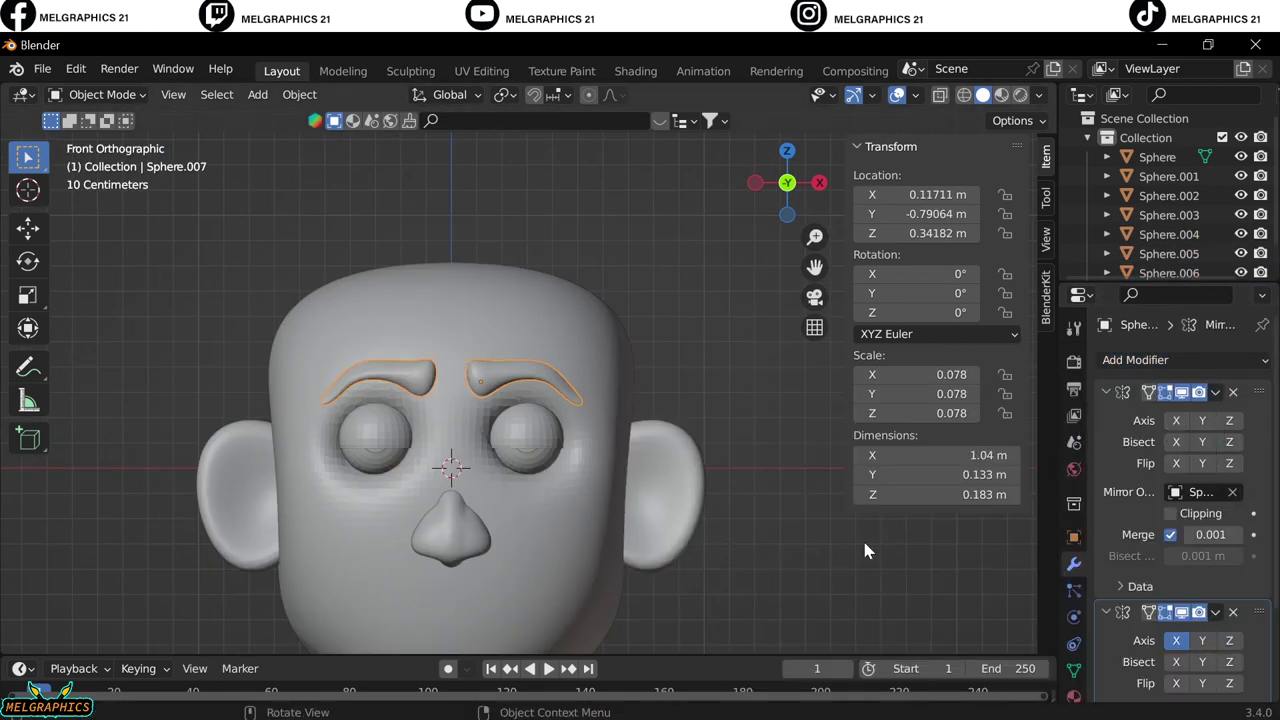
key(ctrl+a)
middle_drag(347, 361, 441, 450)
key(KP_1)
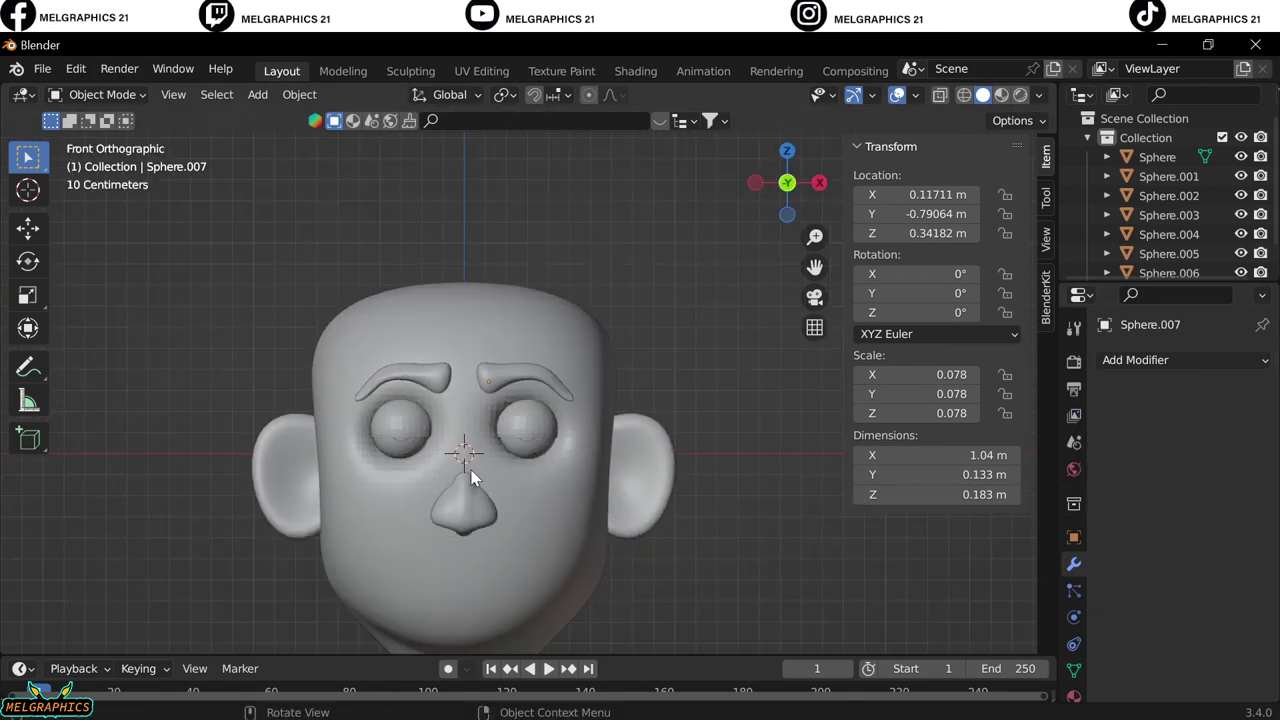
scroll(523, 397, up, 2)
shift+middle_drag(400, 650, 400, 508)
key(shift+a)
Scale the small sphere, place it below the nose and set its depth against the face.
click(490, 360)
scroll(400, 400, up, 1)
key(s)
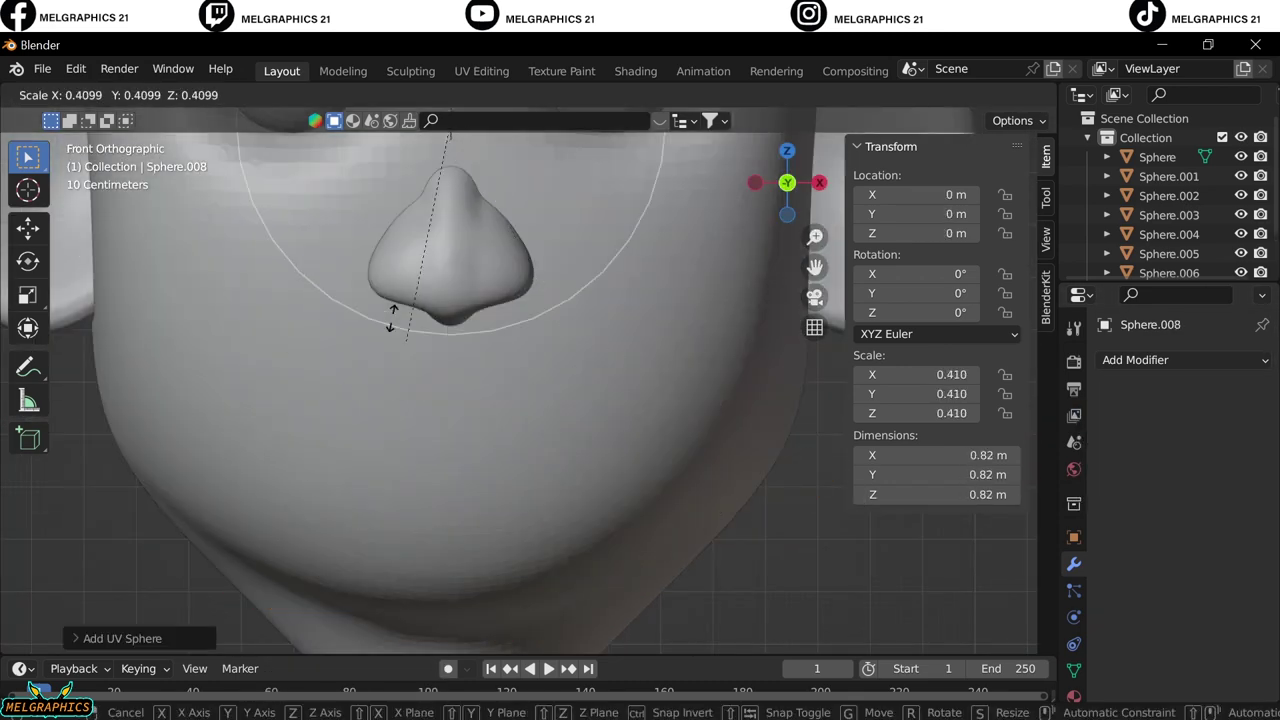
key(z)
click(428, 557)
key(KP_3)
key(g)
key(y)
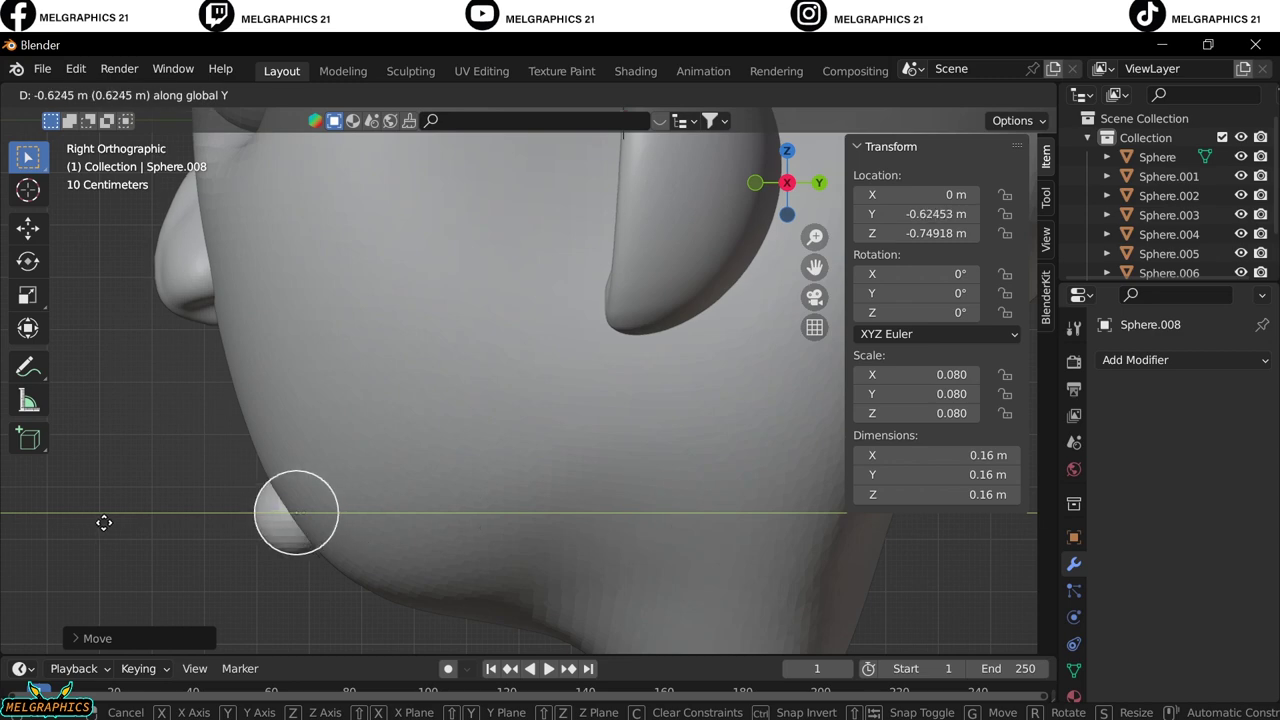
click(104, 522)
Sculpt the small sphere with the Grab brush, pulling its edge up toward the top-right.
key(KP_1)
click(100, 94)
click(95, 157)
key(f)
scroll(430, 430, up, 3)
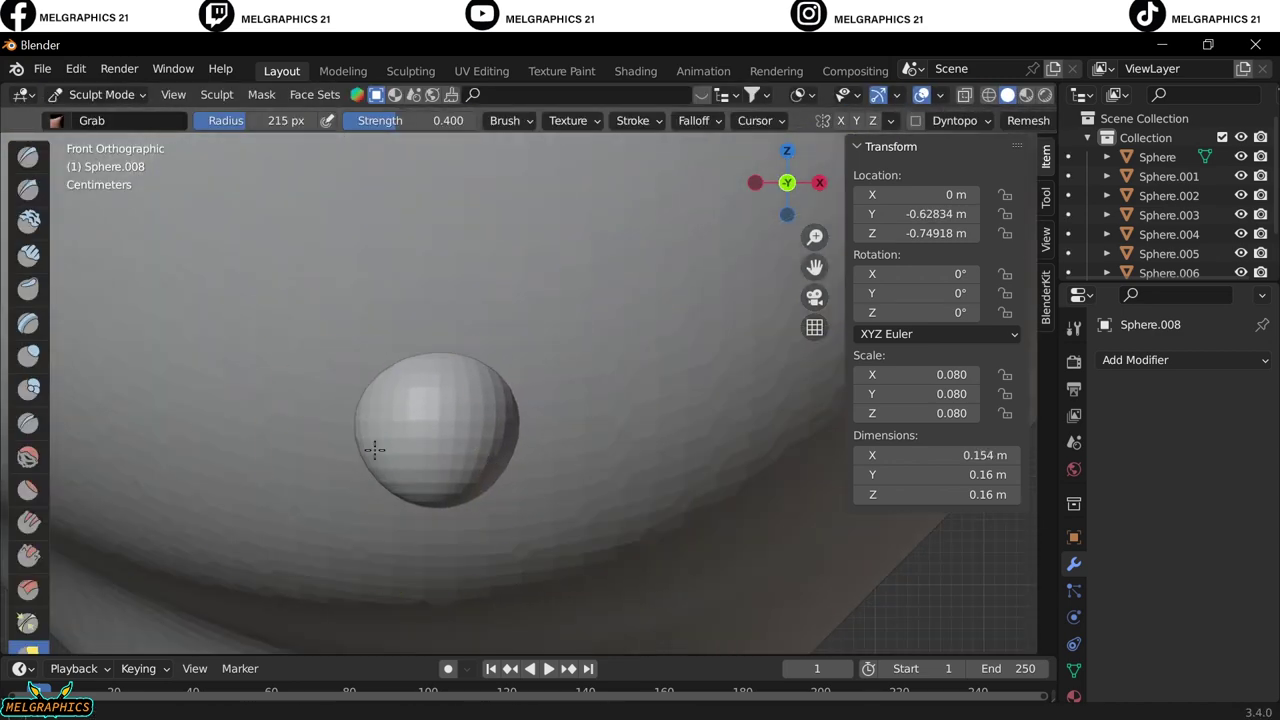
drag(503, 438, 533, 347)
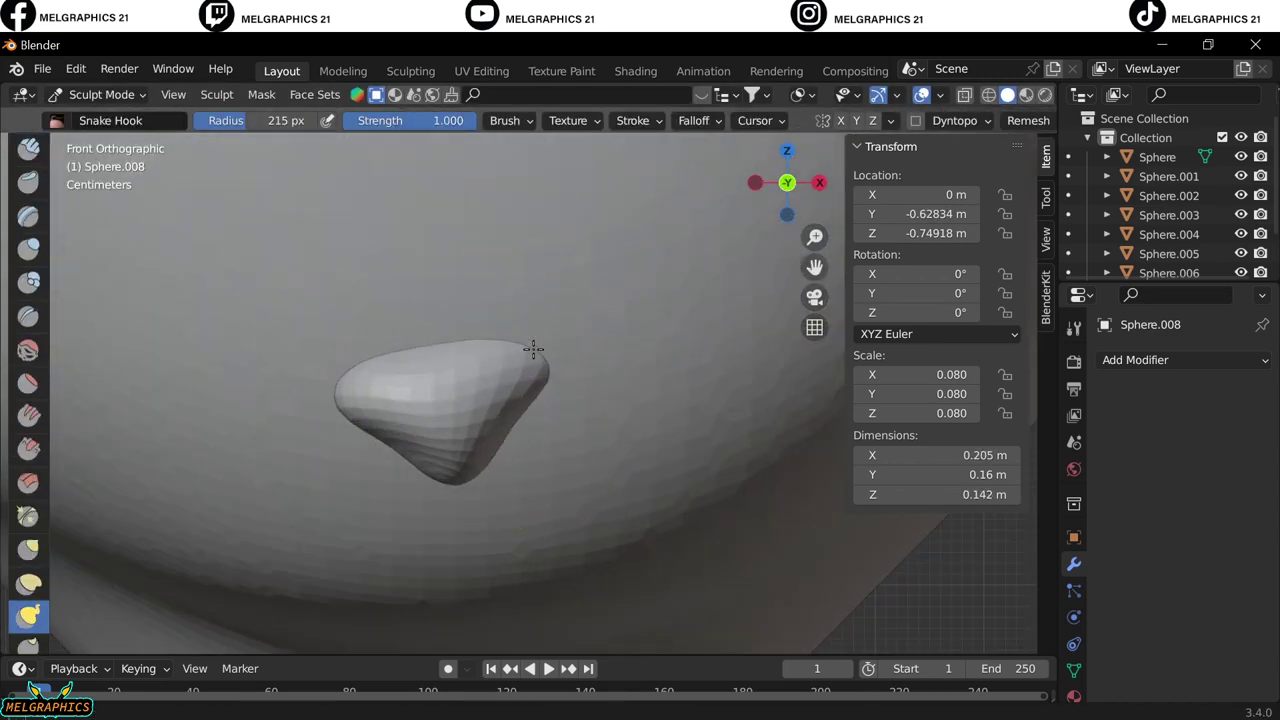
scroll(412, 459, down, 3)
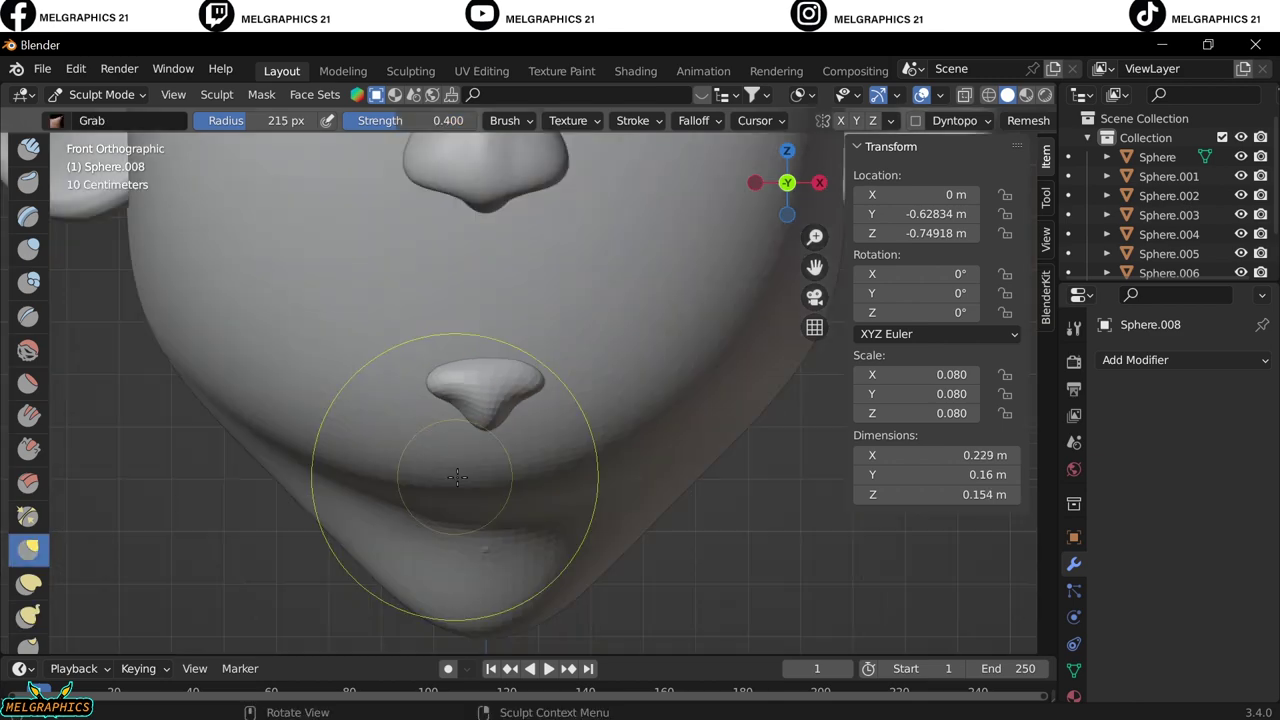
Select the small lip shape under the nose and frame it in view.
click(100, 94)
click(100, 119)
click(532, 381)
scroll(532, 381, down, 2)
click(532, 378)
key(KP_Decimal)
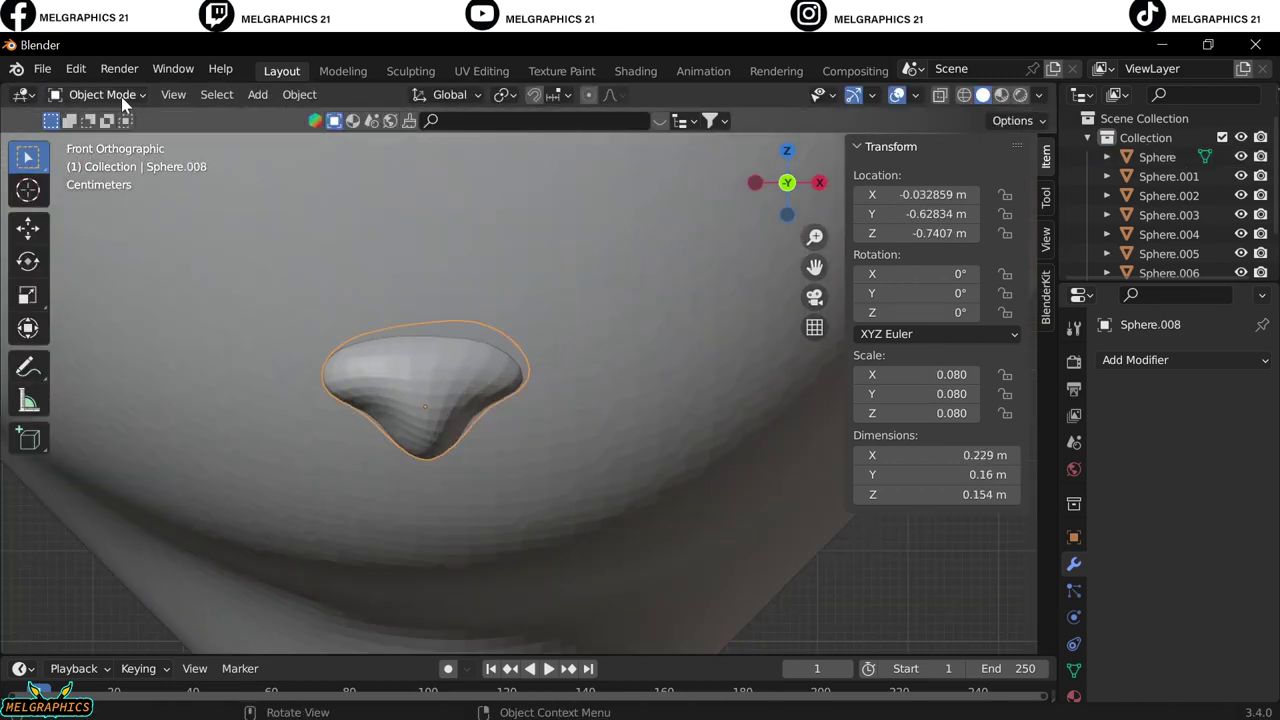
Refine the lip shape with the Grab brush into a pouty triangular lip.
click(100, 94)
click(95, 157)
scroll(394, 453, down, 5)
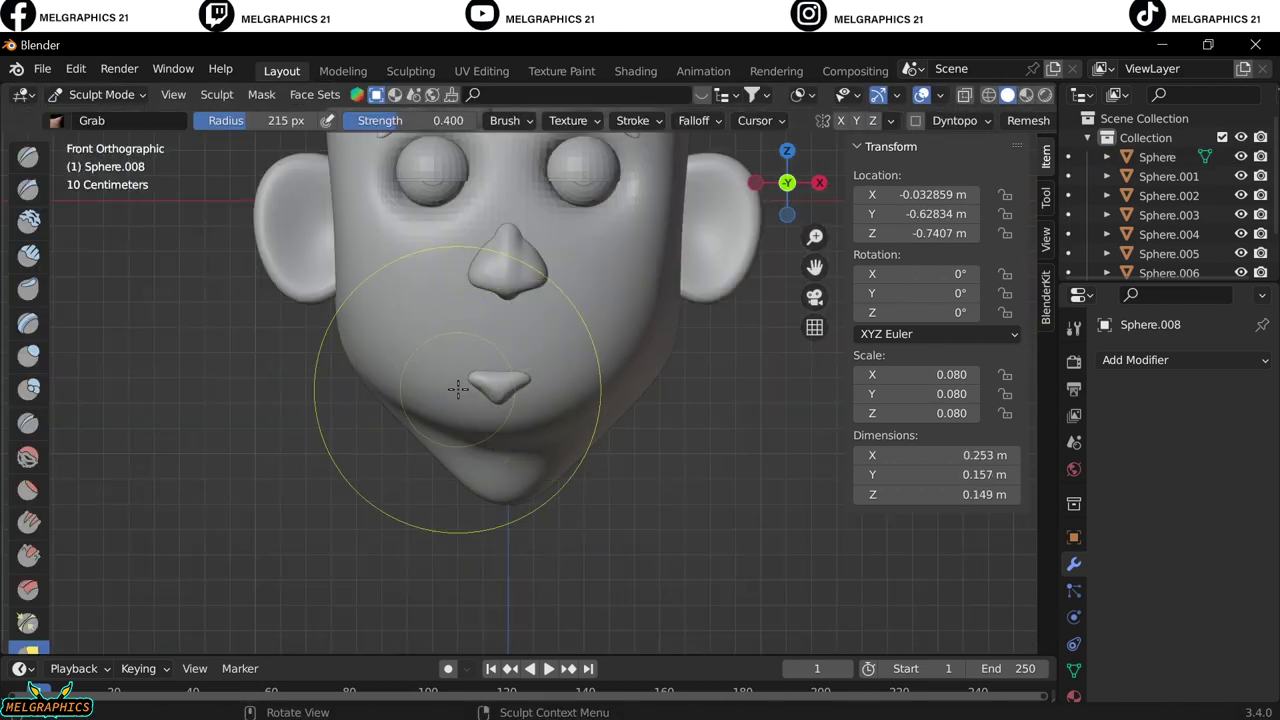
scroll(457, 380, up, 6)
scroll(35, 540, down, 3)
scroll(494, 428, down, 2)
scroll(343, 380, down, 2)
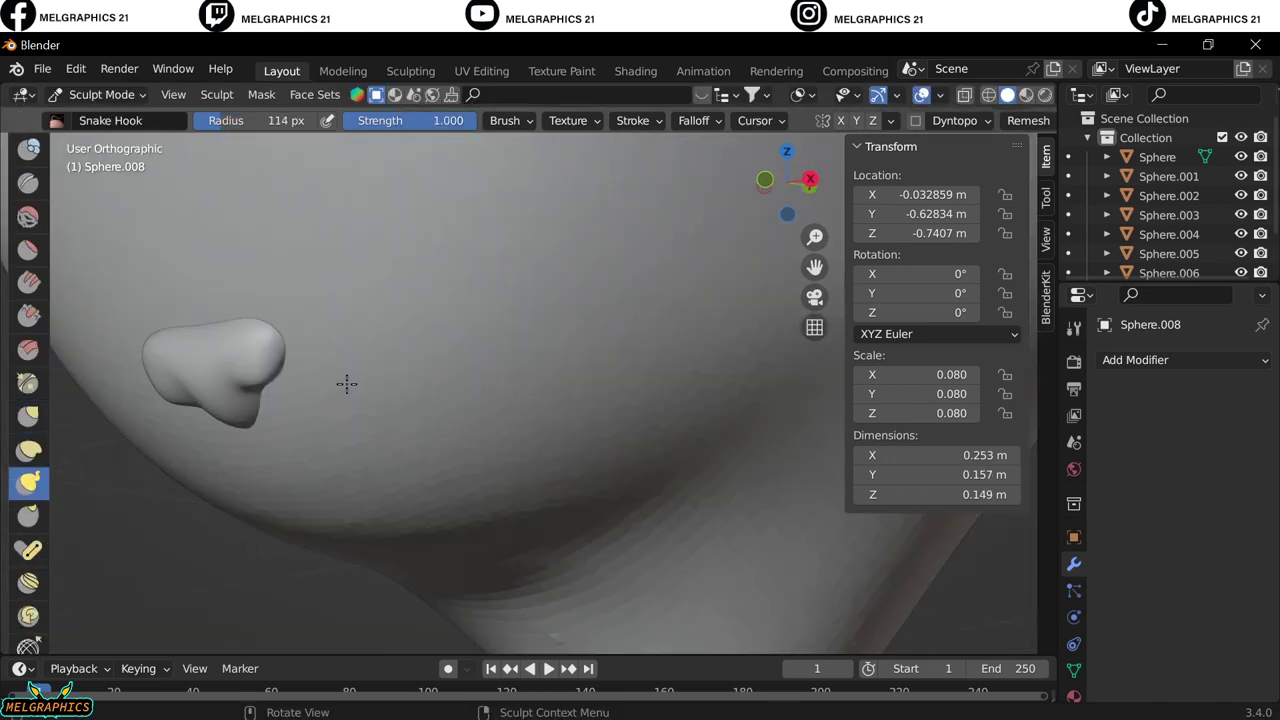
key(ctrl+Tab)
Add a new UV sphere and scale it down to about 0.128.
key(shift+a)
click(726, 480)
key(s)
click(440, 300)
Shrink the new sphere to 0.055 and place it just in front of the face.
key(g)
key(z)
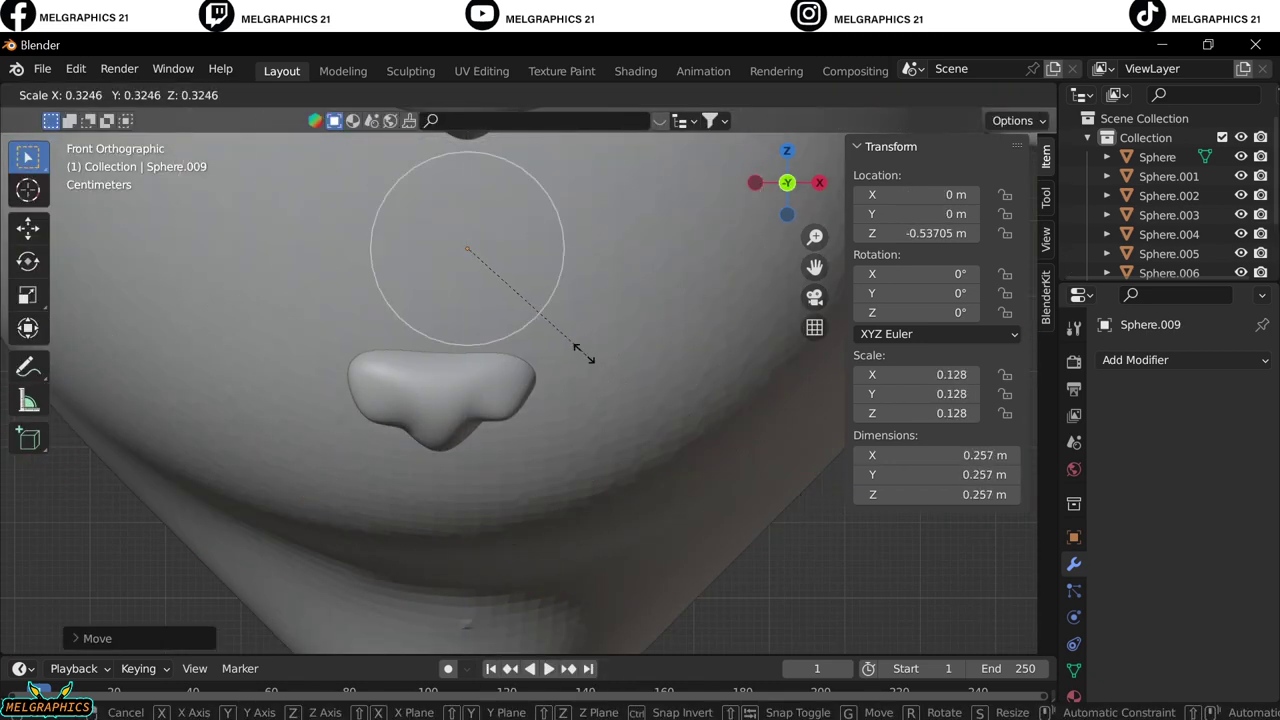
click(439, 313)
key(KP_3)
key(g)
key(y)
click(760, 360)
key(KP_1)
scroll(450, 380, up, 3)
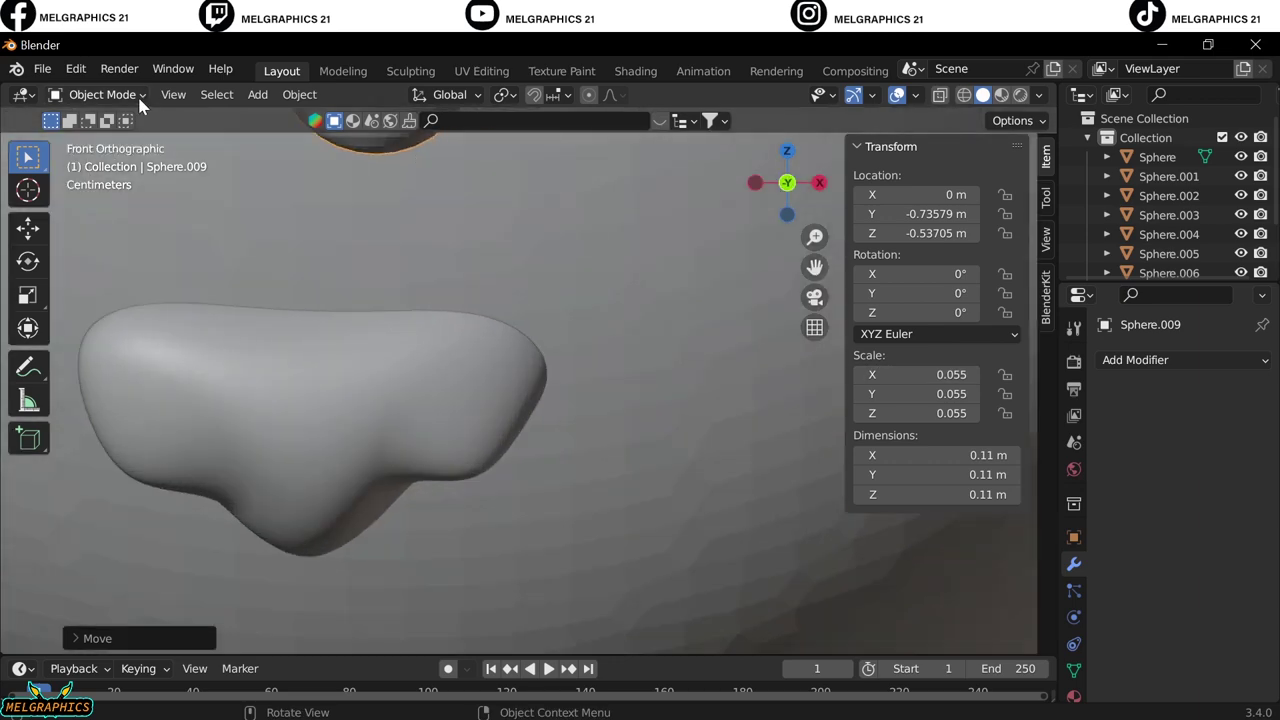
Sculpt the sphere with the Grab brush into a long curved crease.
key(ctrl+Tab)
shift+middle_drag(528, 273, 594, 300)
key(g)
key(f)
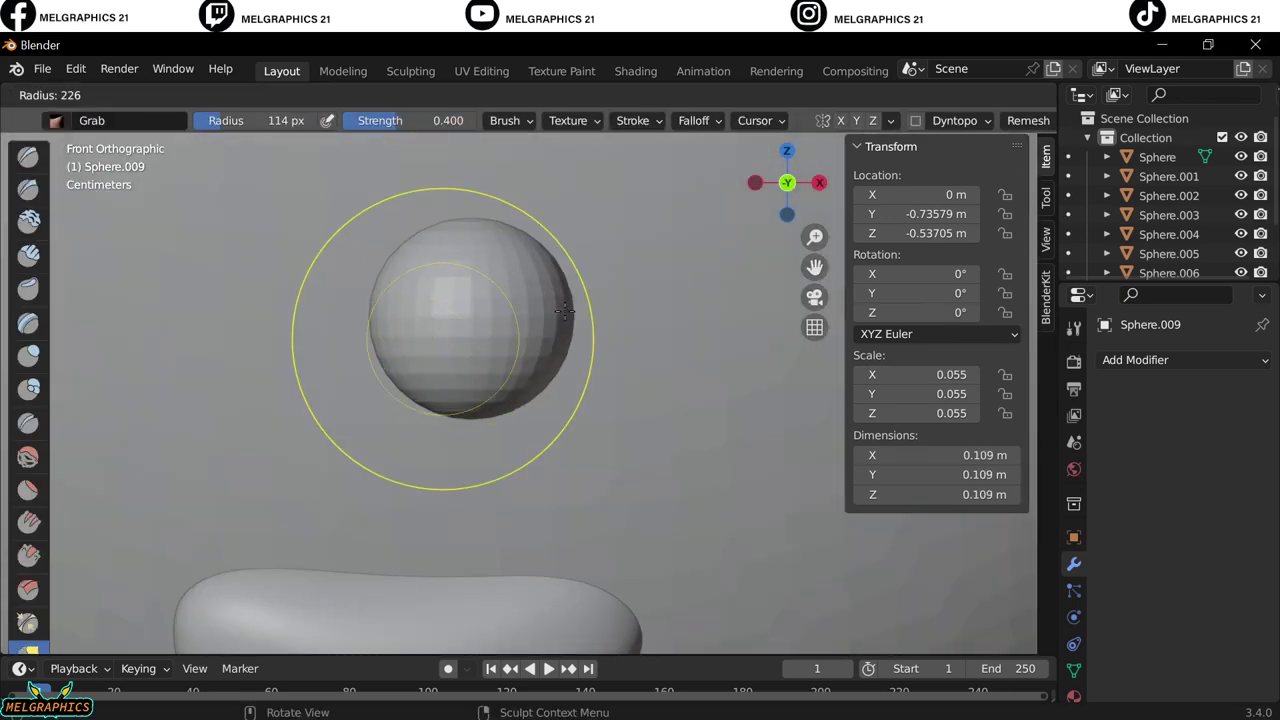
click(565, 312)
mouse_move(565, 312)
mouse_down()
mouse_move(717, 491)
mouse_move(593, 387)
mouse_up()
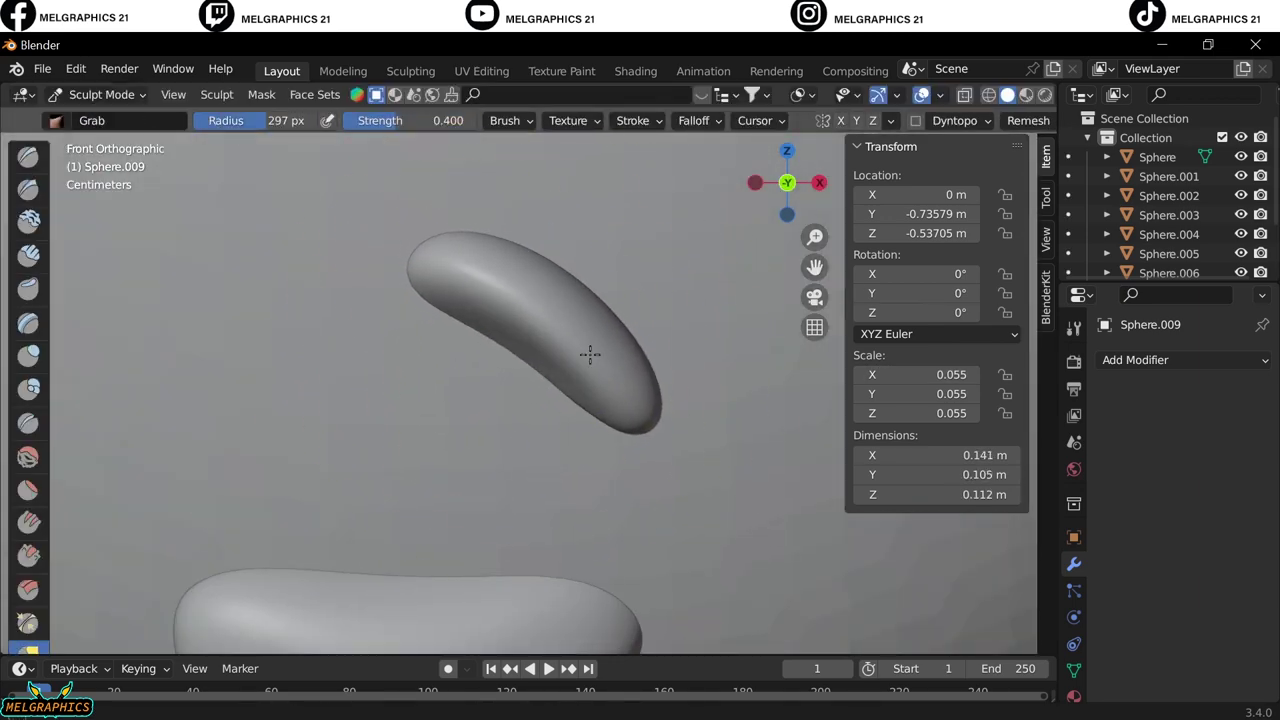
Add a Mirror modifier so the crease appears on the other cheek too.
key(ctrl+Tab)
scroll(590, 354, down, 3)
click(726, 491)
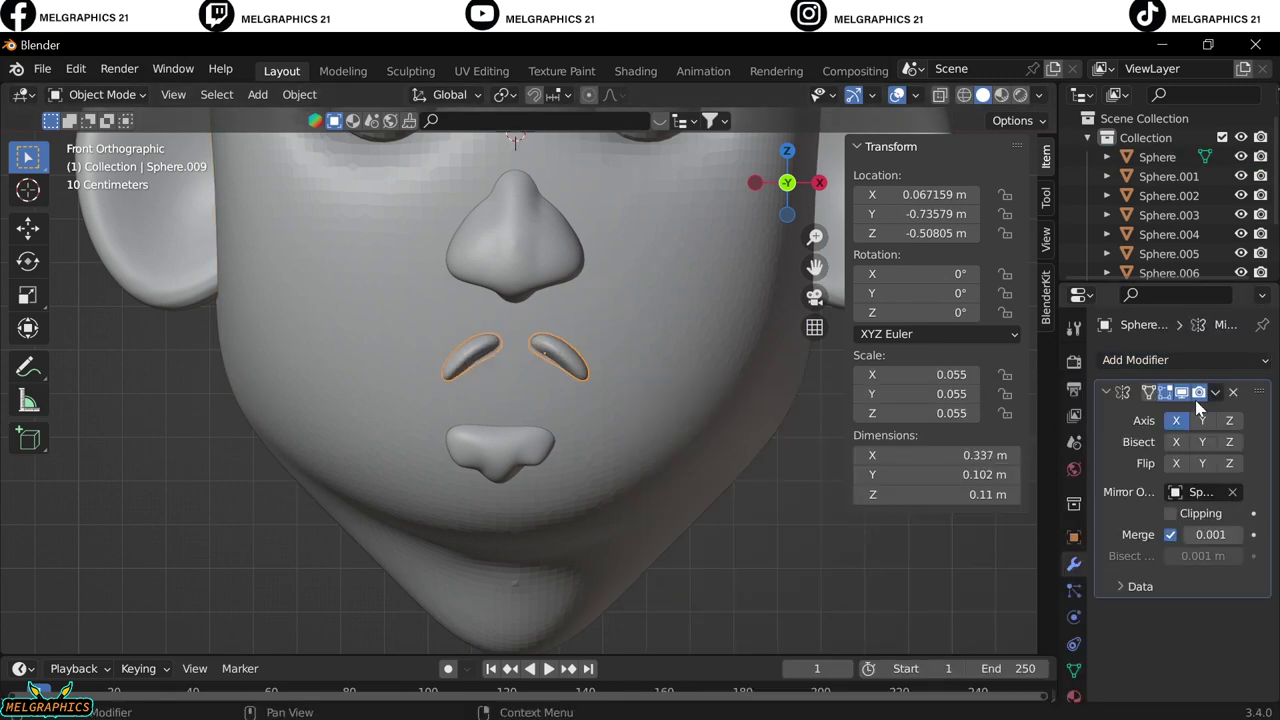
Sculpt a raised bulge onto the upper face of the head.
click(515, 440)
key(g)
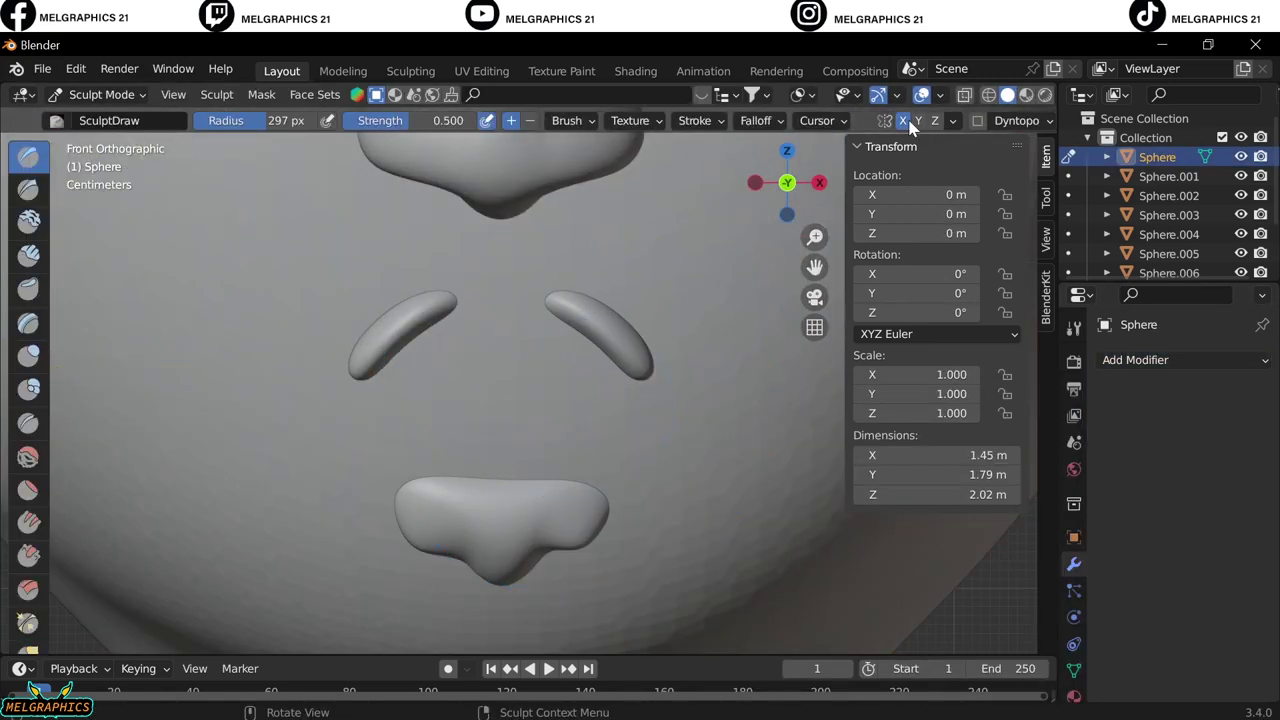
drag(447, 390, 570, 430)
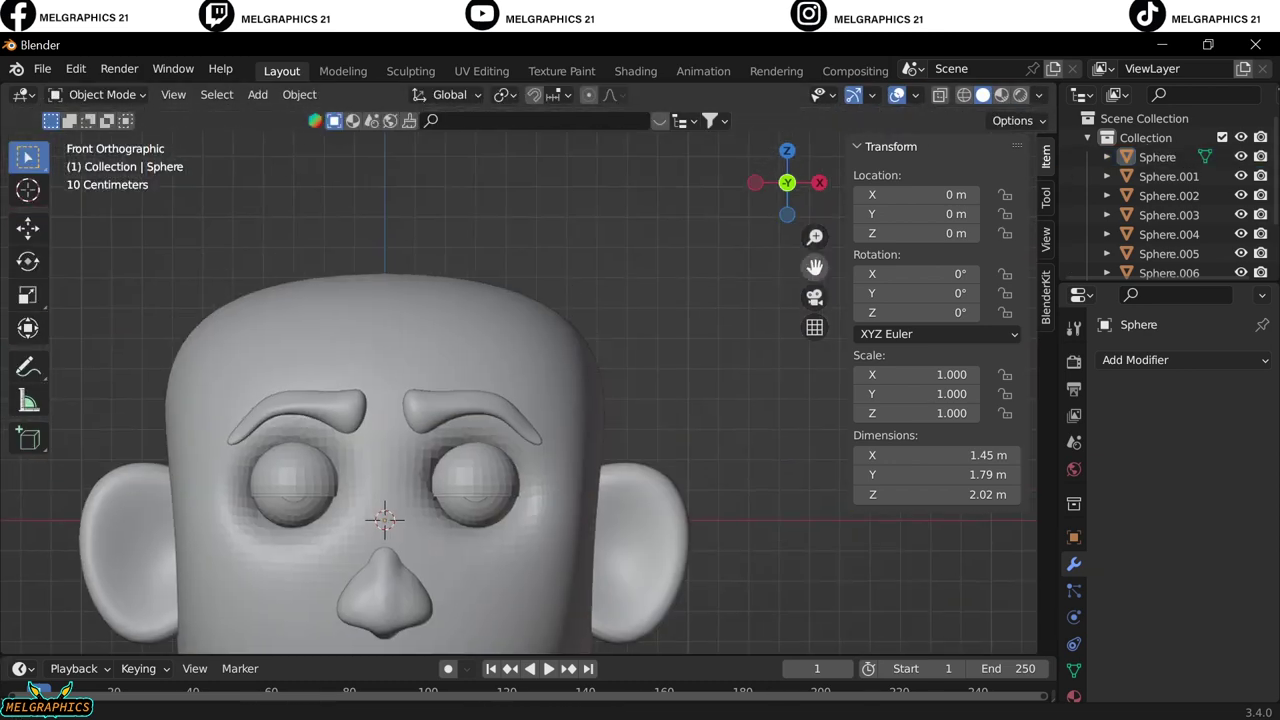
Add a torus, cut a horizontal edge loop and extrude a vertex with Poly Build.
key(shift+a)
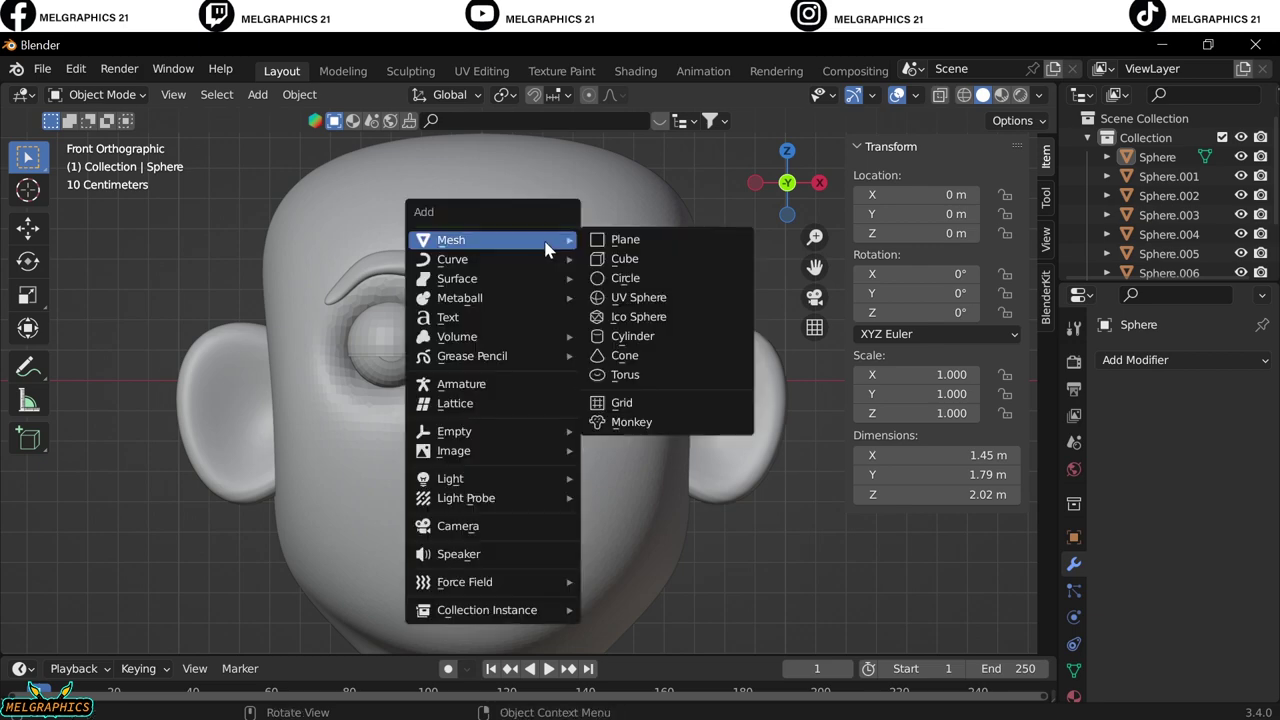
click(625, 374)
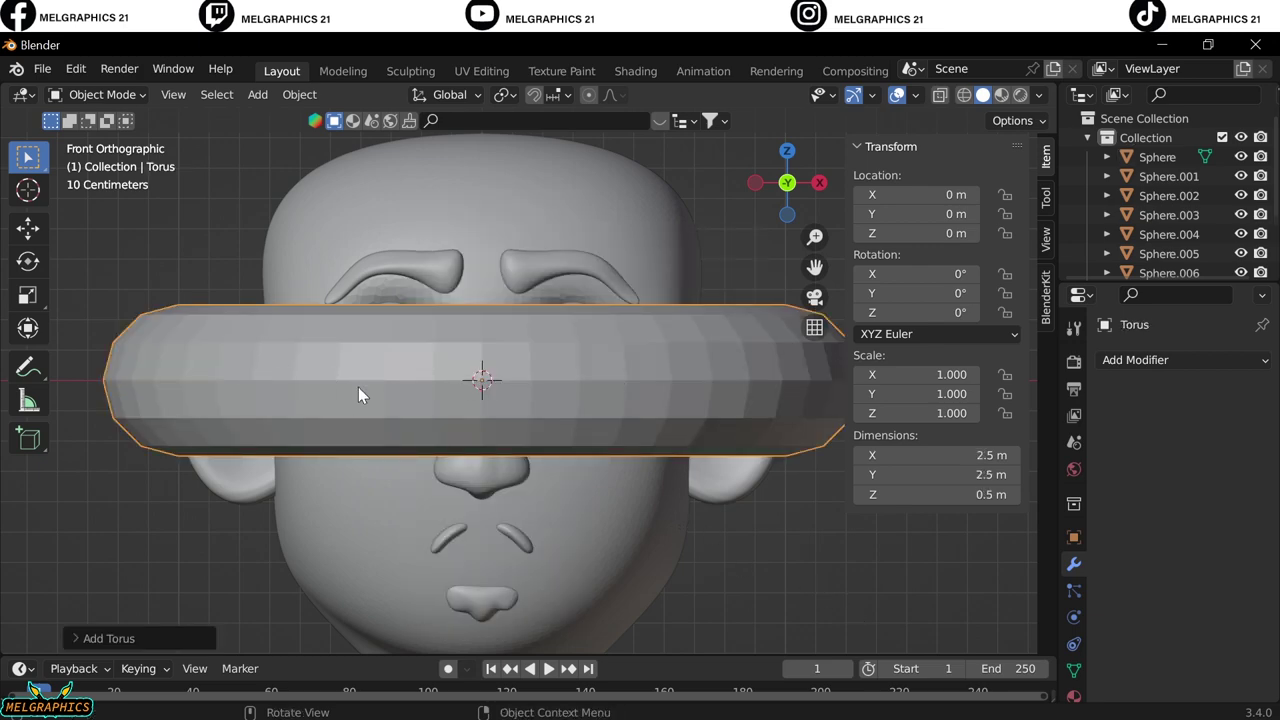
key(Tab)
scroll(480, 380, up, 3)
click(28, 575)
click(460, 352)
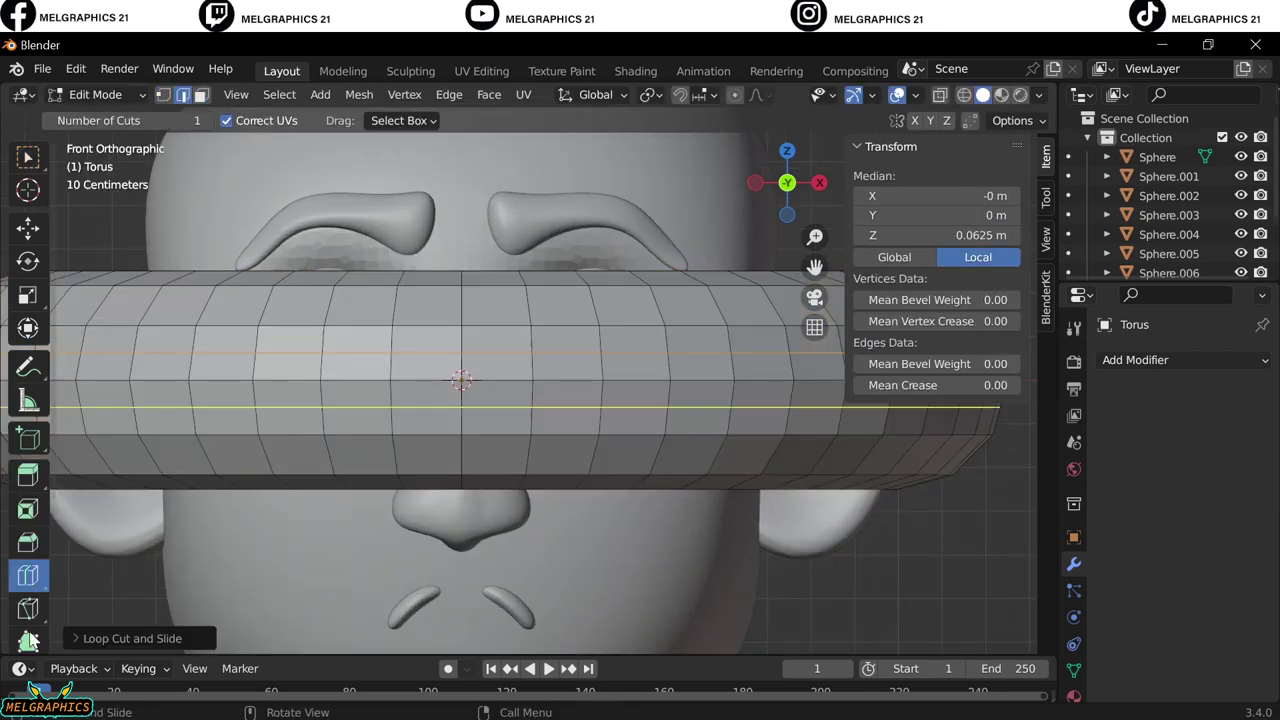
click(28, 640)
ctrl+click(157, 355)
Thin the torus ring with Shrink/Fatten from the front view.
middle_drag(889, 464, 163, 463)
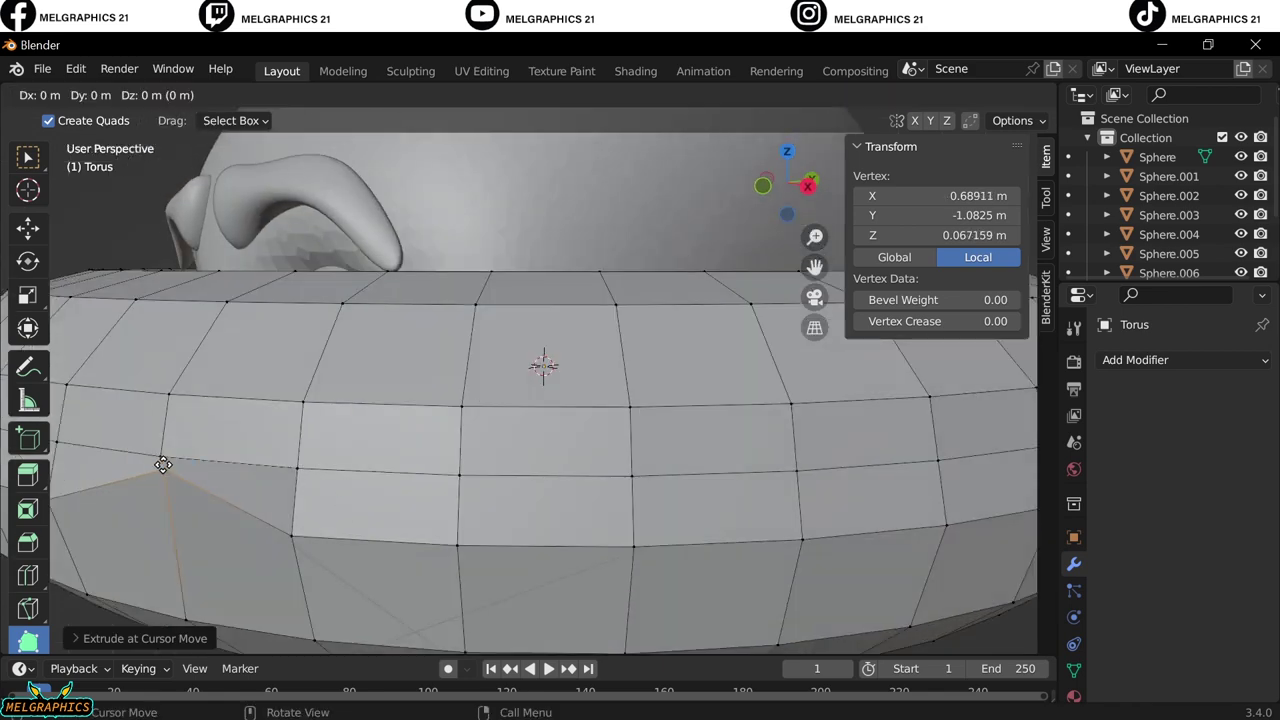
key(KP_1)
scroll(271, 465, down, 2)
scroll(113, 184, down, 2)
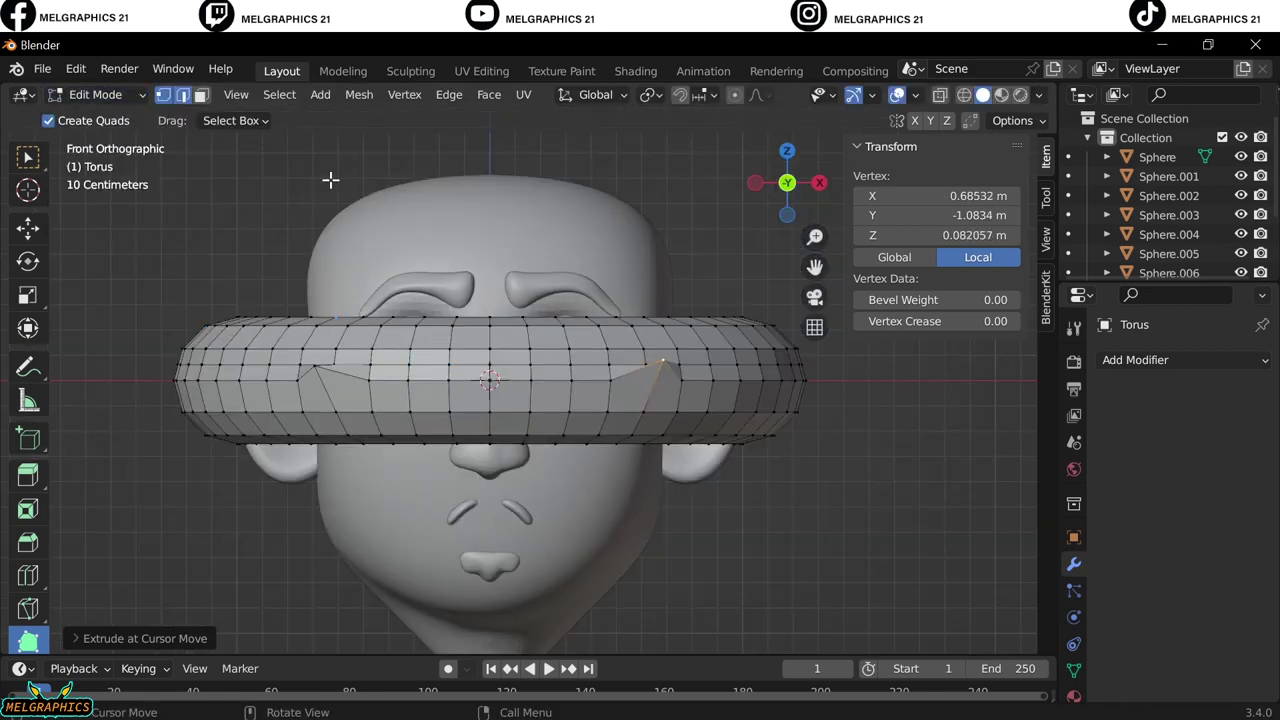
click(359, 94)
click(575, 241)
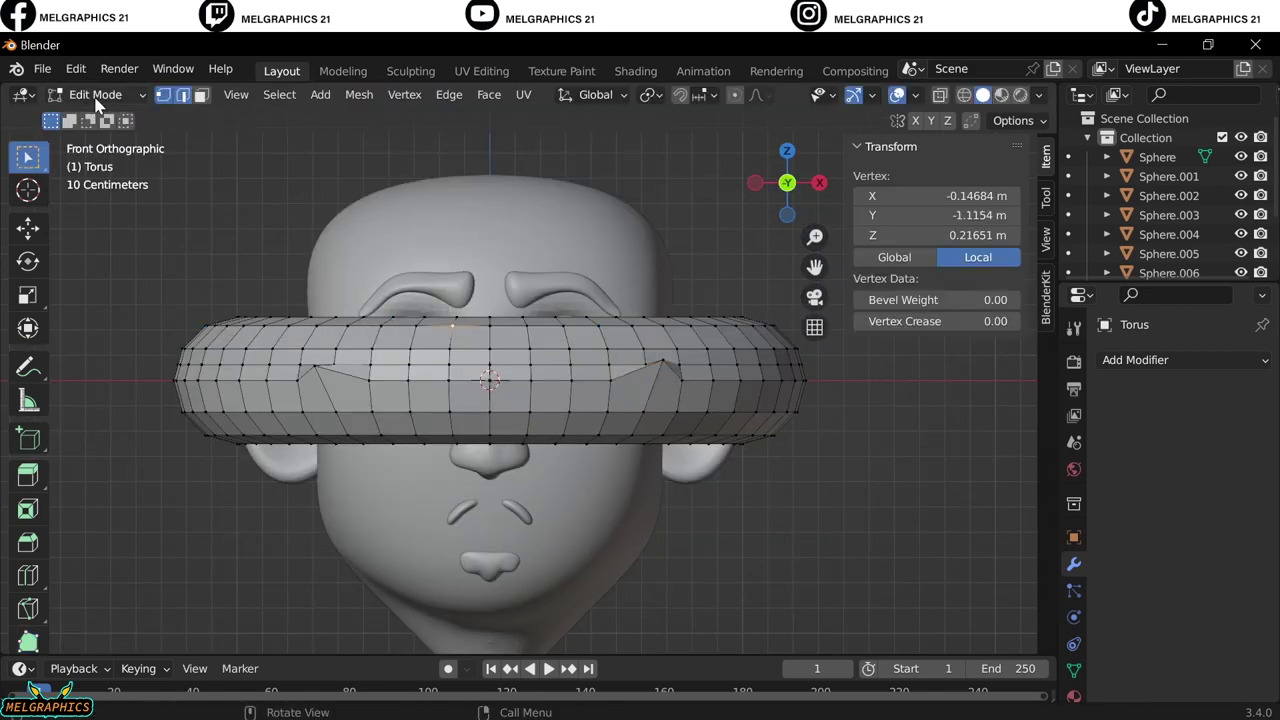
key(Tab)
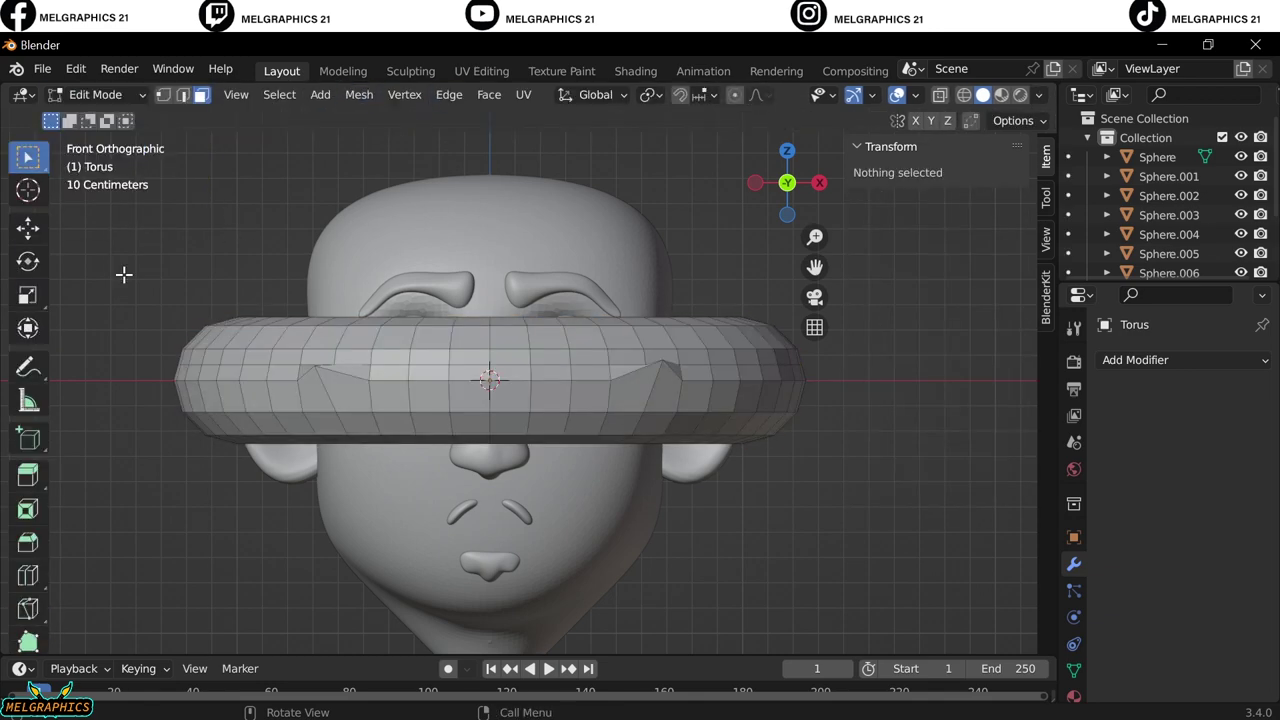
In wireframe view, select the whole torus and apply Shrink/Fatten again.
click(963, 95)
key(a)
key(KP_1)
click(359, 94)
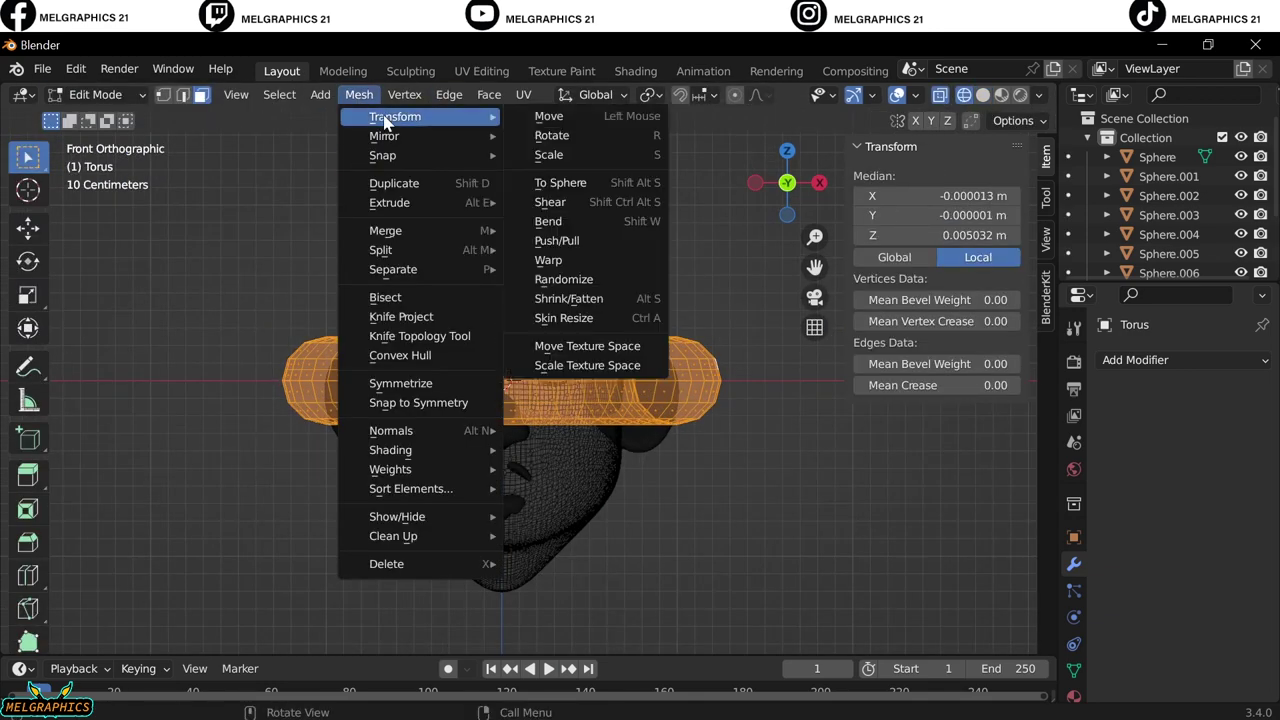
click(586, 297)
Replace the reshaped torus with a fresh one rotated 90° on X.
key(Tab)
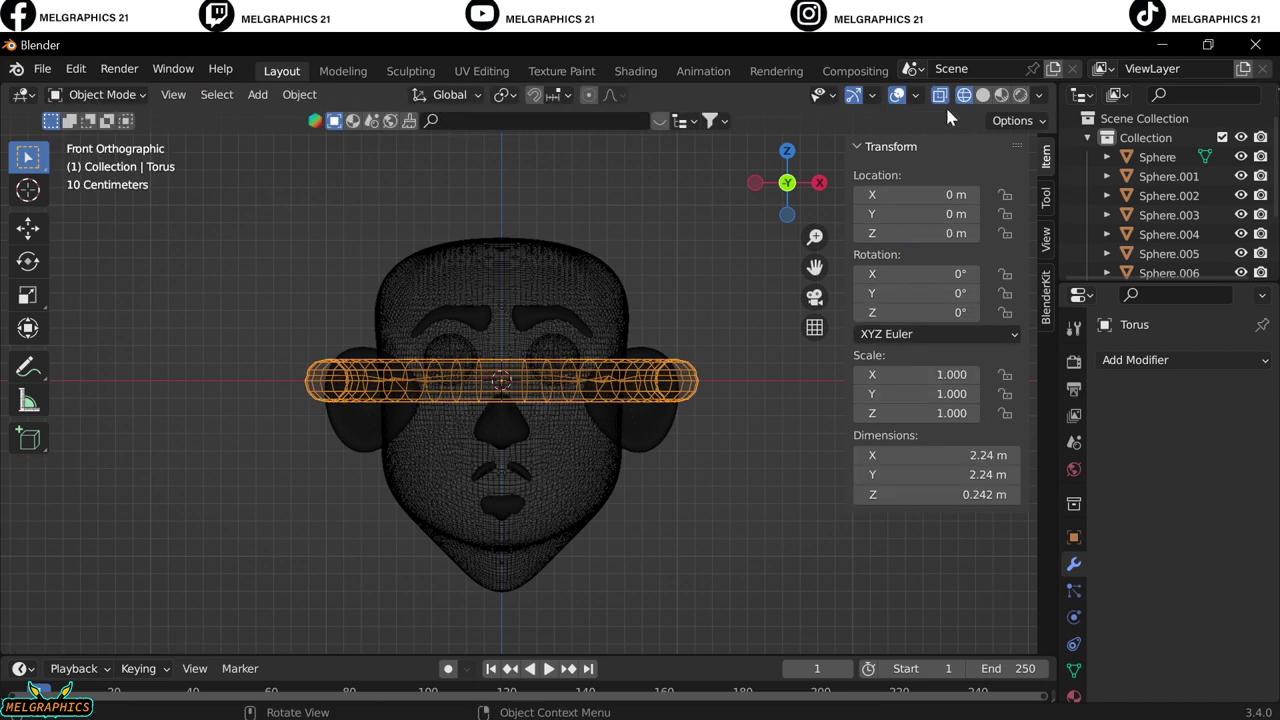
key(shift+z)
scroll(638, 393, up, 3)
key(Delete)
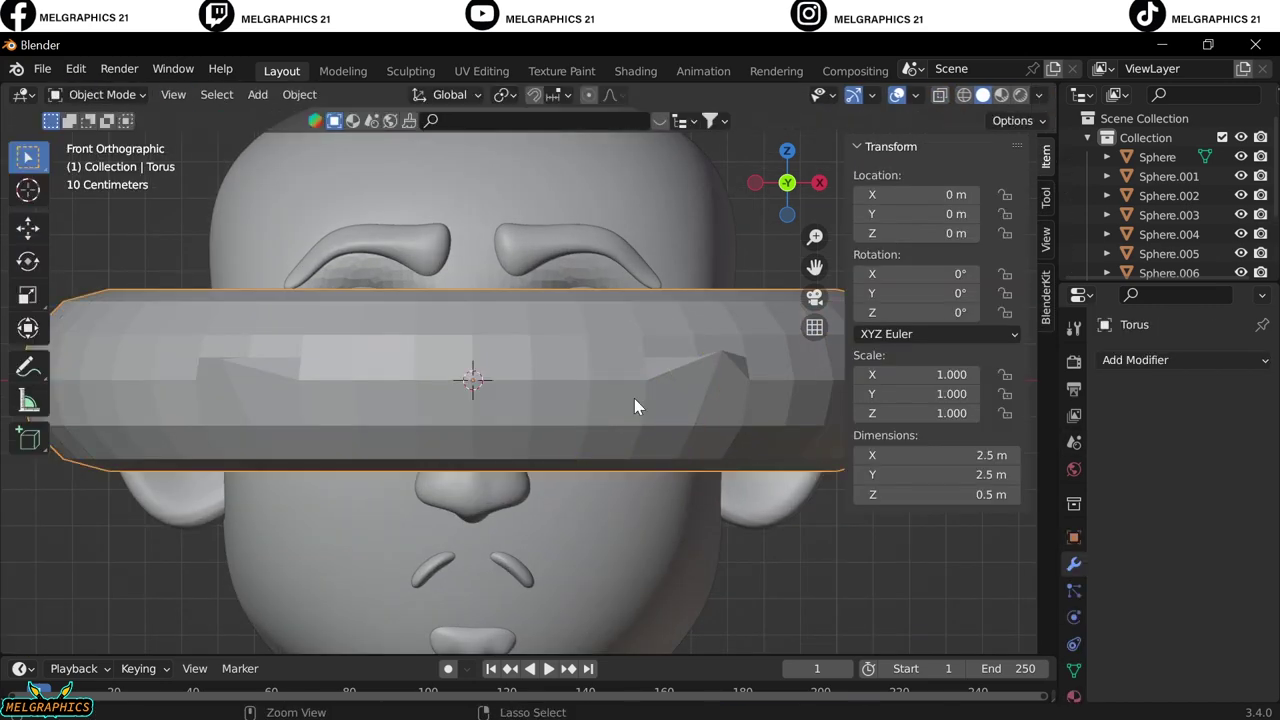
text(90)
key(Return)
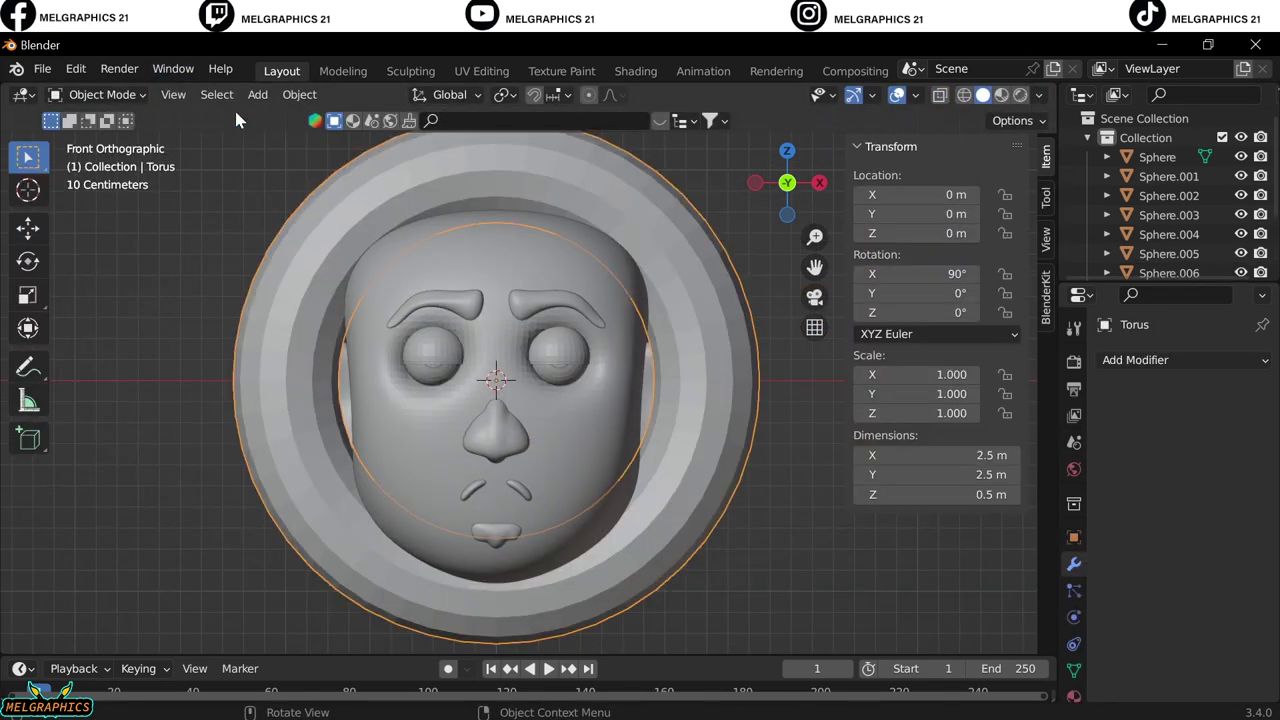
text(0.600)
Flatten the torus to 0.53 on Y, move it before the face and shrink it to eye size.
drag(904, 394, 870, 394)
key(KP_3)
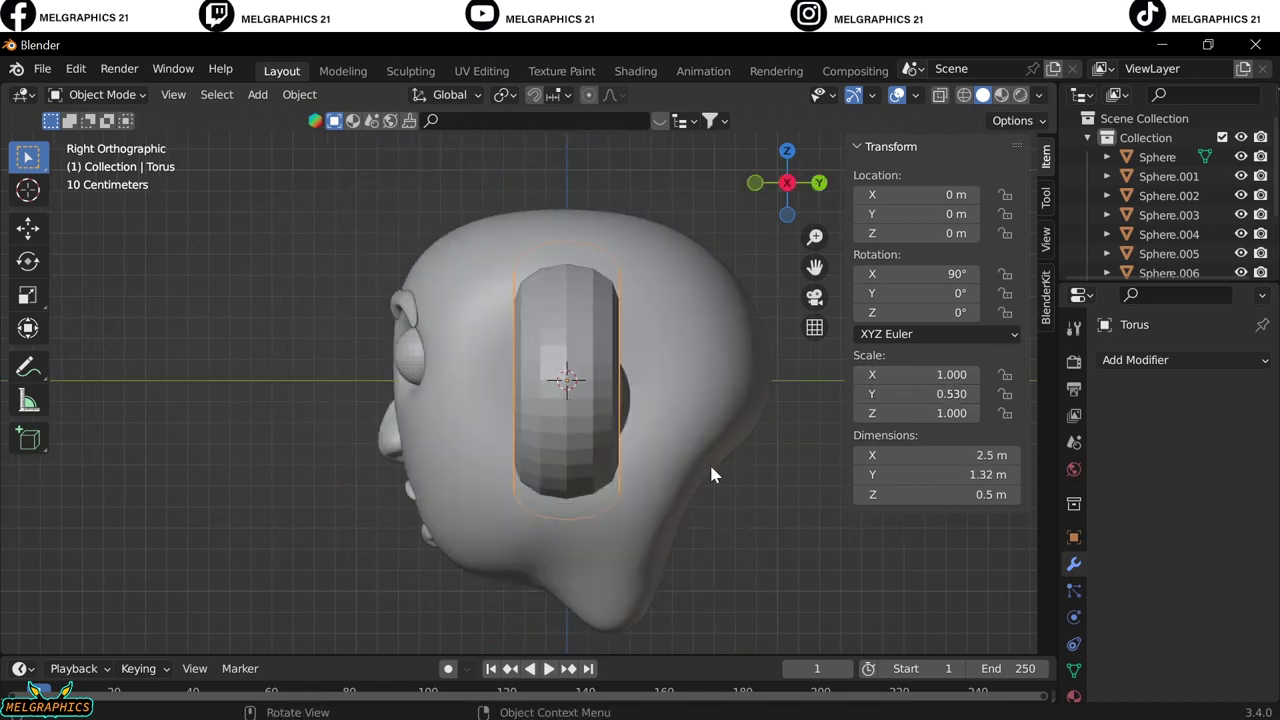
key(g)
click(647, 484)
key(KP_1)
key(s)
scroll(647, 484, up, 3)
scroll(414, 377, up, 3)
Make the ring's tube thinner with Shrink/Fatten in Edit Mode.
key(Tab)
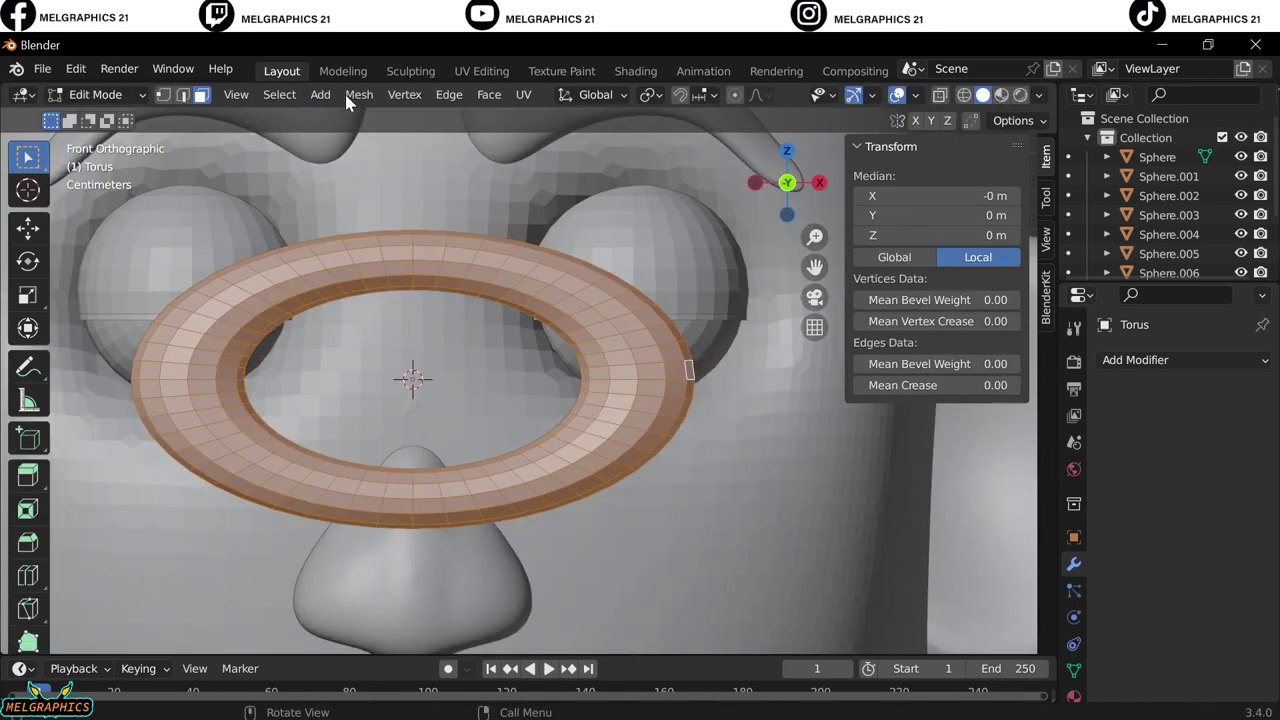
click(359, 94)
click(643, 301)
click(344, 310)
key(Tab)
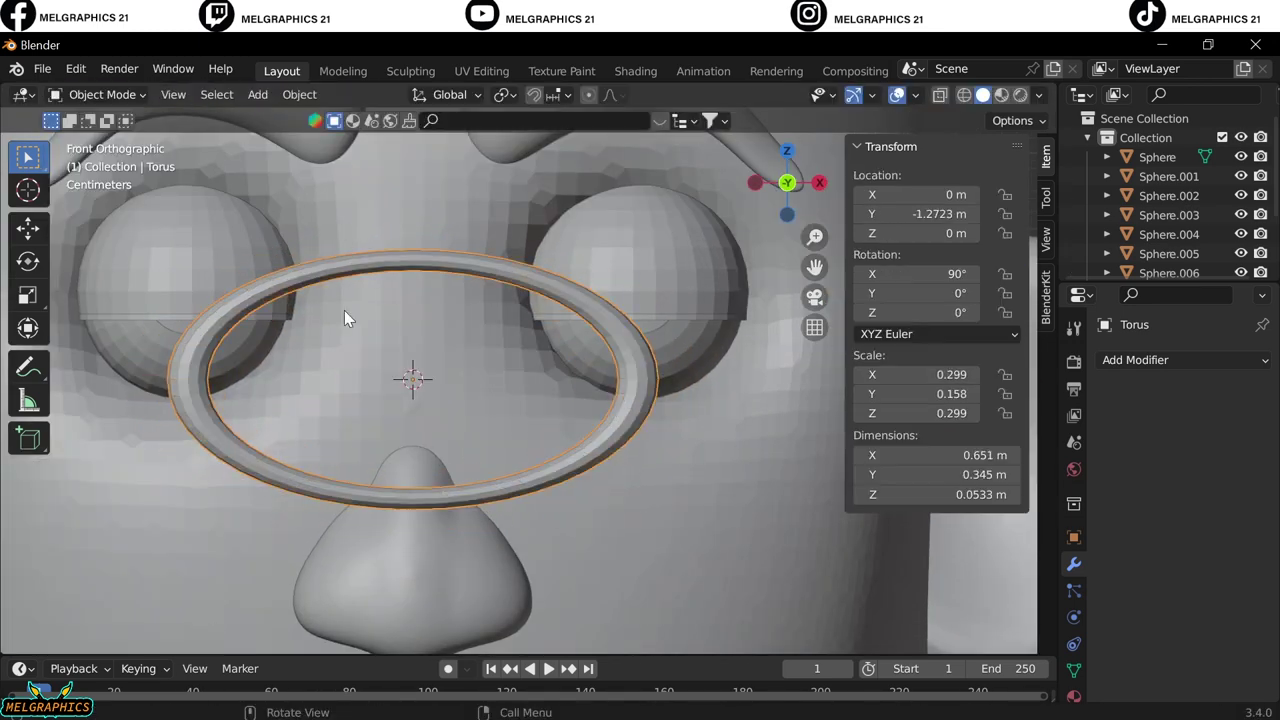
Place the ring in front of one eye and add a Mirror modifier centred on the head.
key(g)
click(625, 502)
click(1135, 360)
click(860, 555)
click(1233, 492)
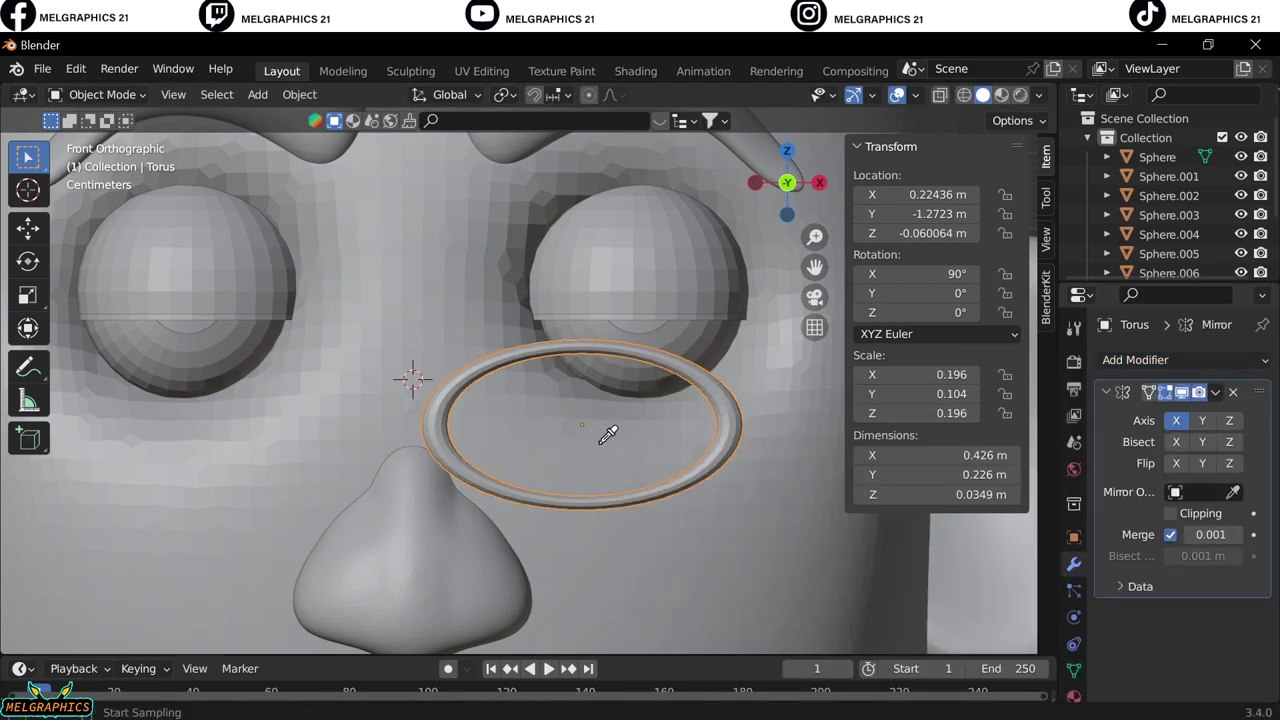
scroll(542, 423, down, 5)
scroll(542, 423, up, 4)
Shift the ring slightly outward along X so the mirrored pair frames both eyes.
key(g)
key(x)
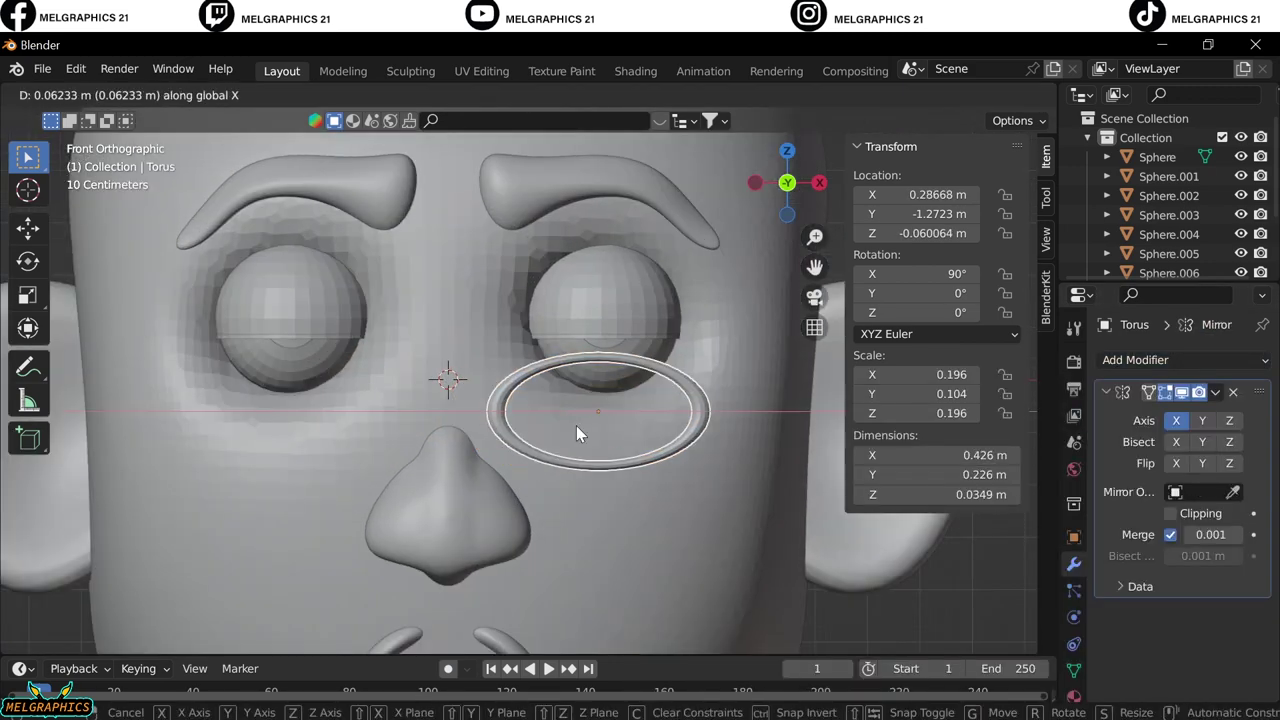
click(576, 425)
scroll(851, 600, down, 3)
key(shift+a)
Add a single torus and scale it down to 0.116.
click(540, 474)
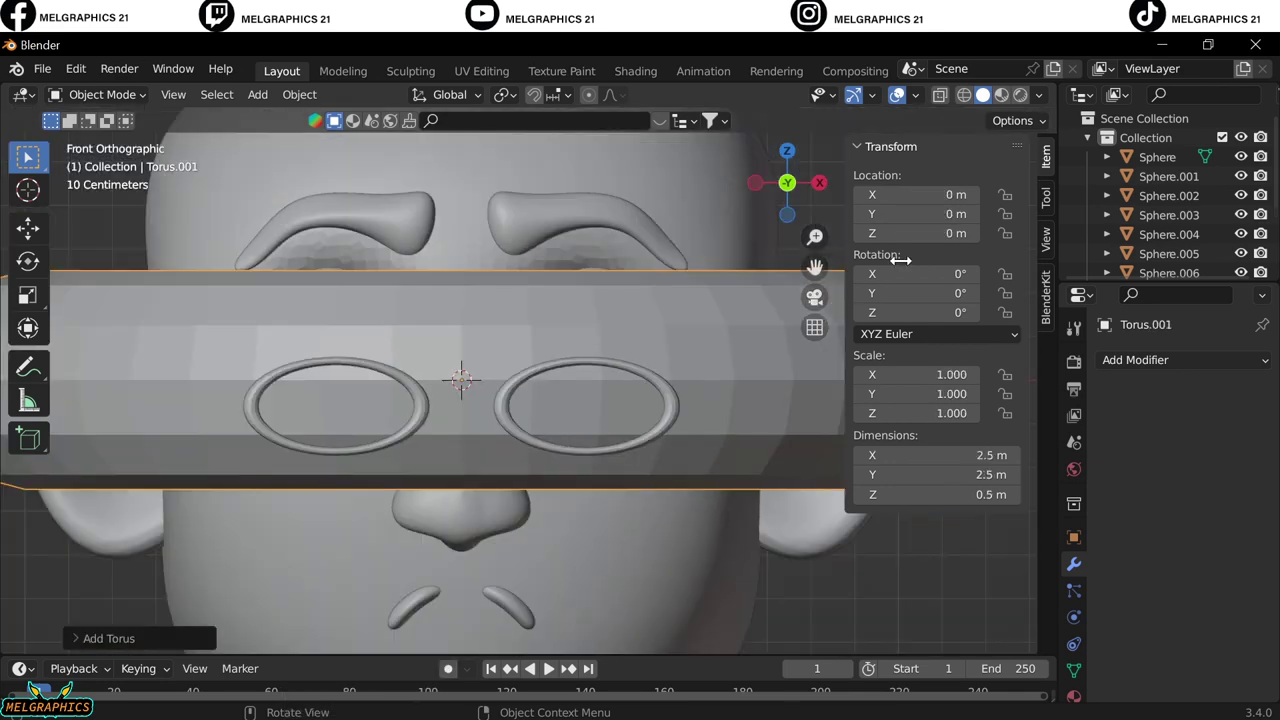
scroll(605, 481, up, 2)
right_click(524, 429)
key(ctrl+z)
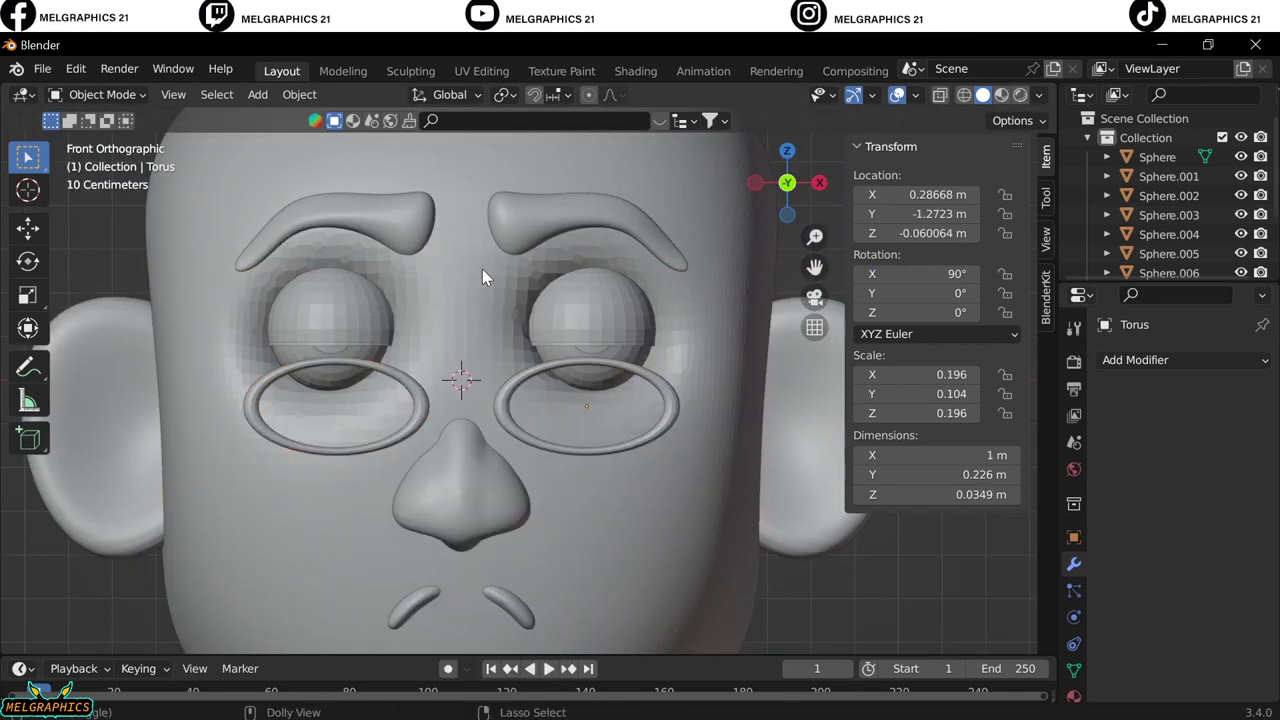
click(257, 94)
click(504, 337)
scroll(854, 549, down, 3)
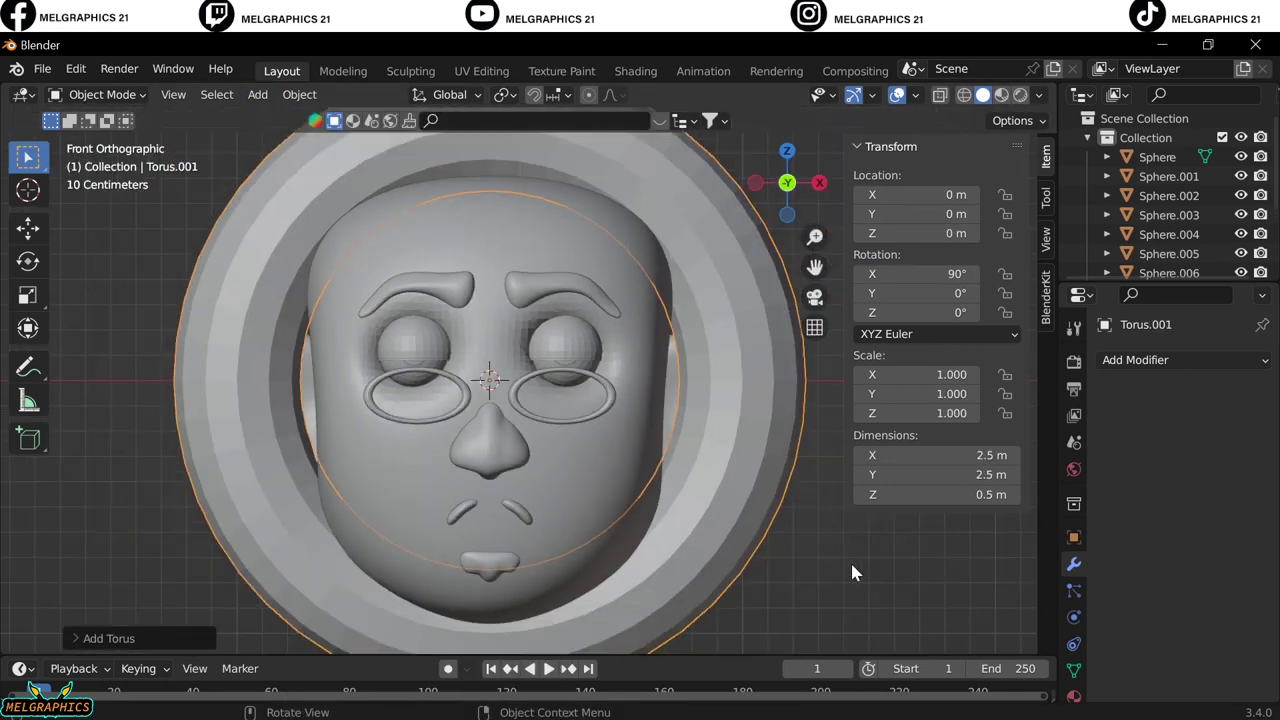
key(s)
click(531, 406)
Move the torus along Y in front of the face and thin its tube with Shrink/Fatten.
key(KP_3)
key(g)
key(y)
click(420, 465)
key(KP_1)
key(KP_Decimal)
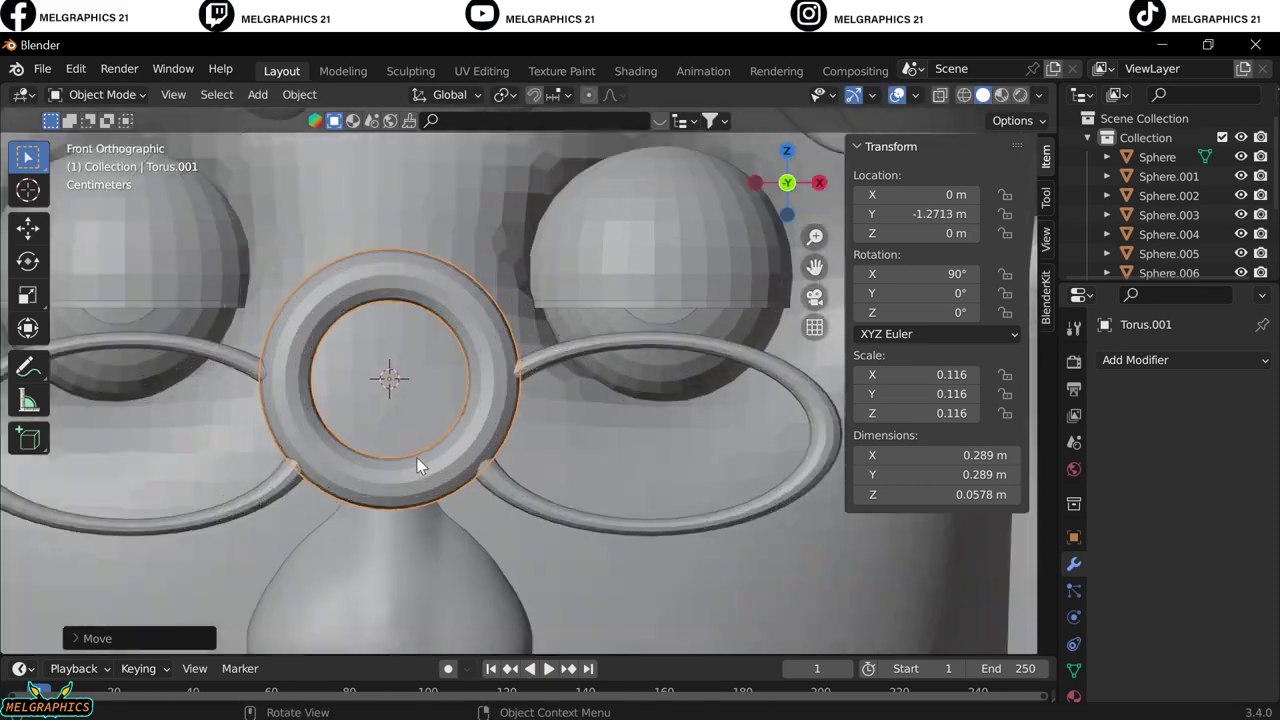
scroll(420, 465, up, 2)
click(100, 94)
click(110, 134)
click(359, 94)
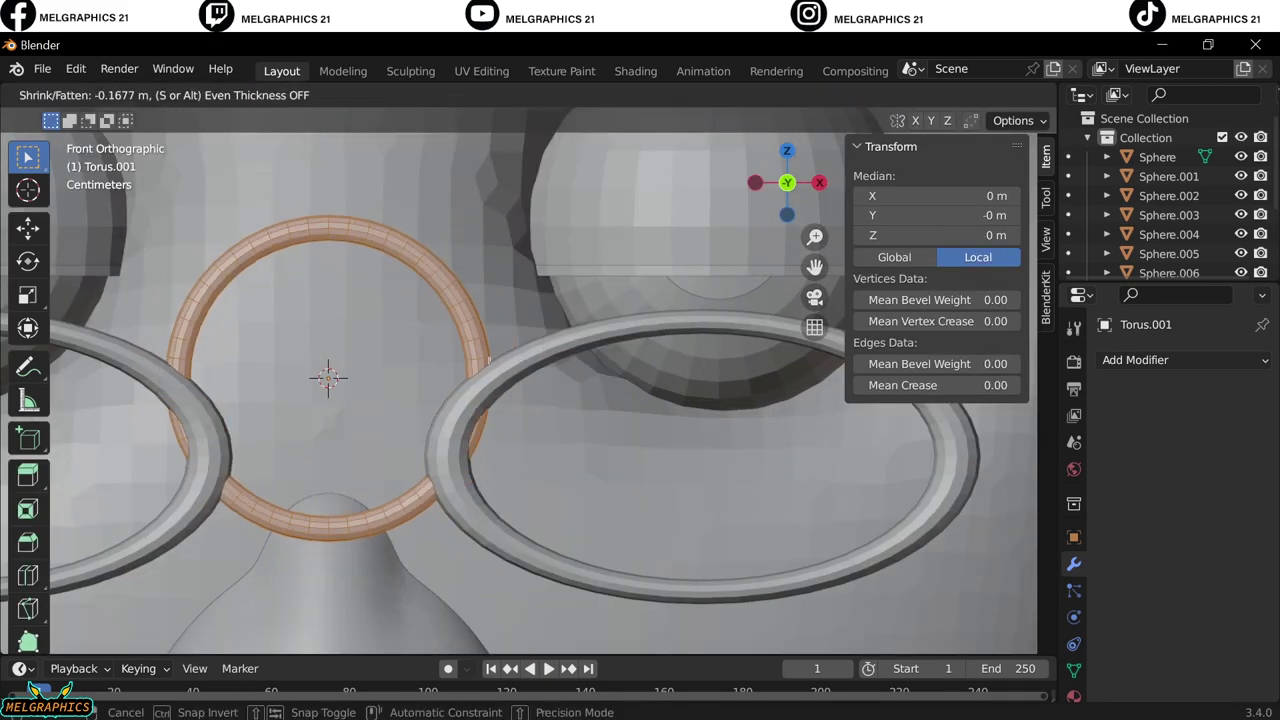
click(95, 94)
Return to Object Mode and lower the torus along Z so its top meets the rims.
key(alt+a)
click(95, 94)
click(113, 118)
key(g)
key(z)
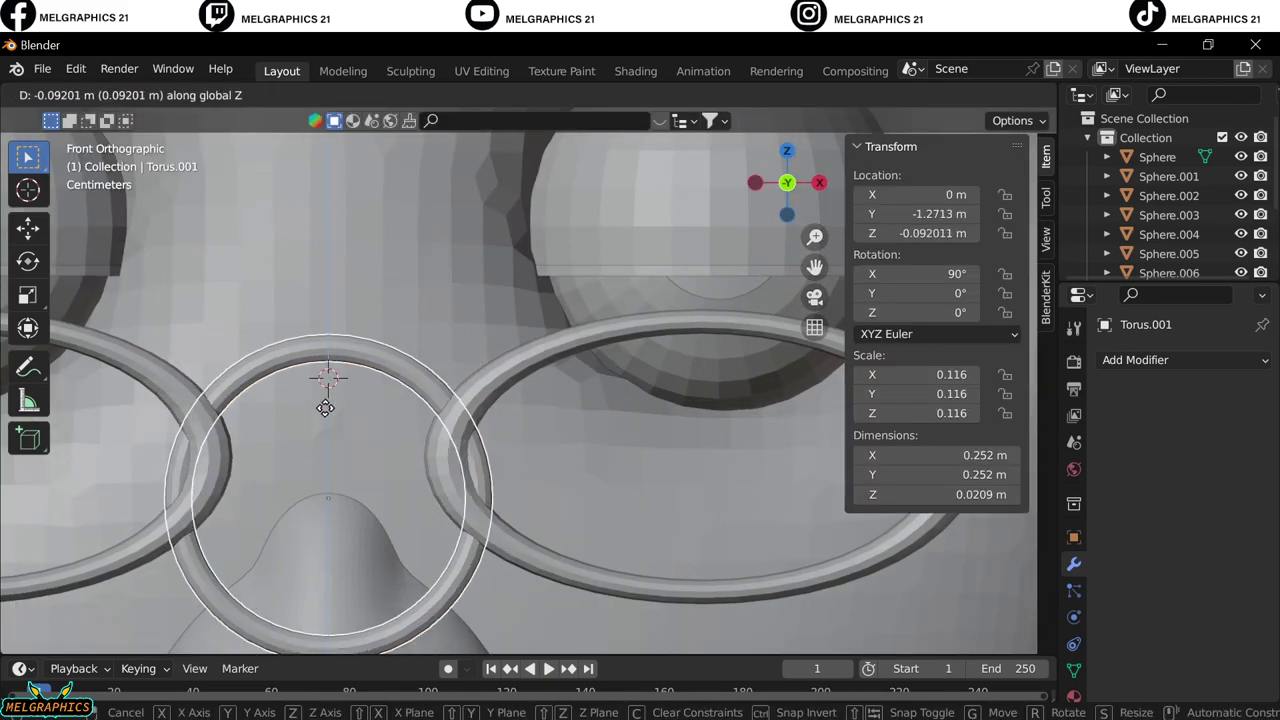
key(Return)
key(Tab)
In Edit Mode with see-through on, delete the lower half of the torus ring.
key(a)
key(x)
click(558, 560)
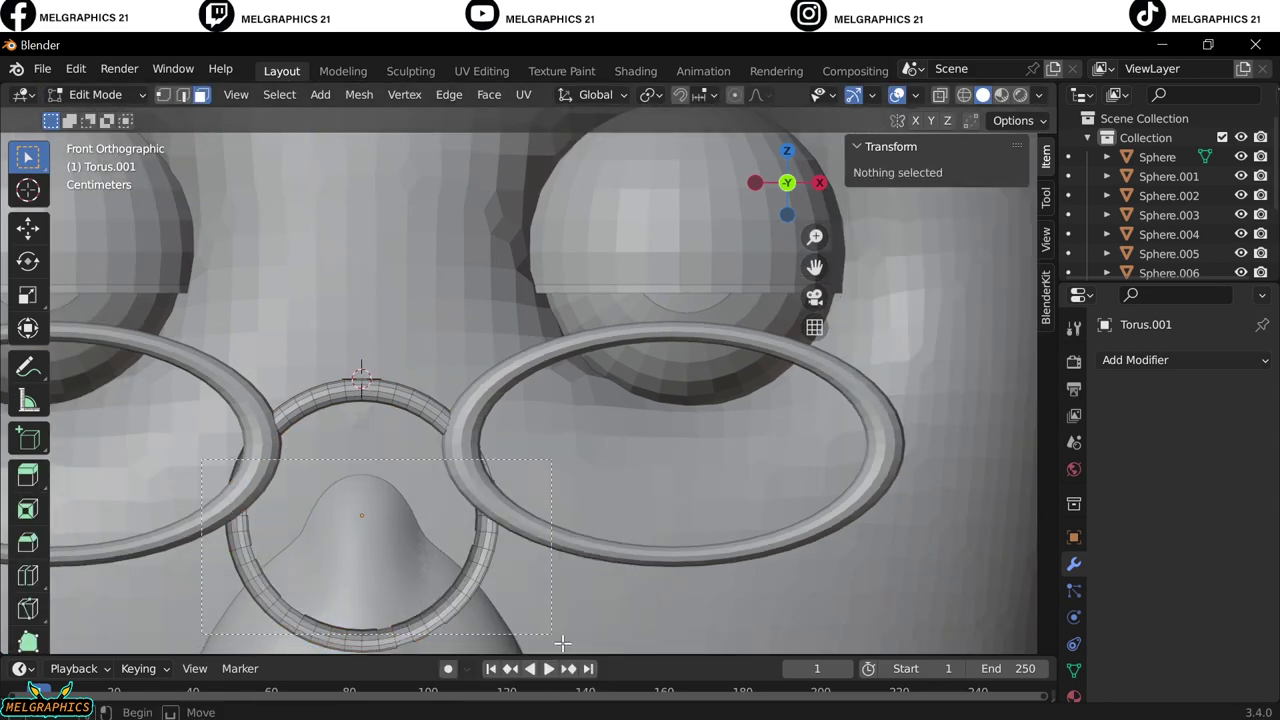
mouse_move(558, 565)
middle_down()
mouse_move(449, 503)
mouse_move(591, 371)
middle_up()
key(Tab)
From the side view, slide the half ring along Y to sit against the face between the rims.
scroll(287, 468, down, 3)
key(KP_3)
key(g)
key(y)
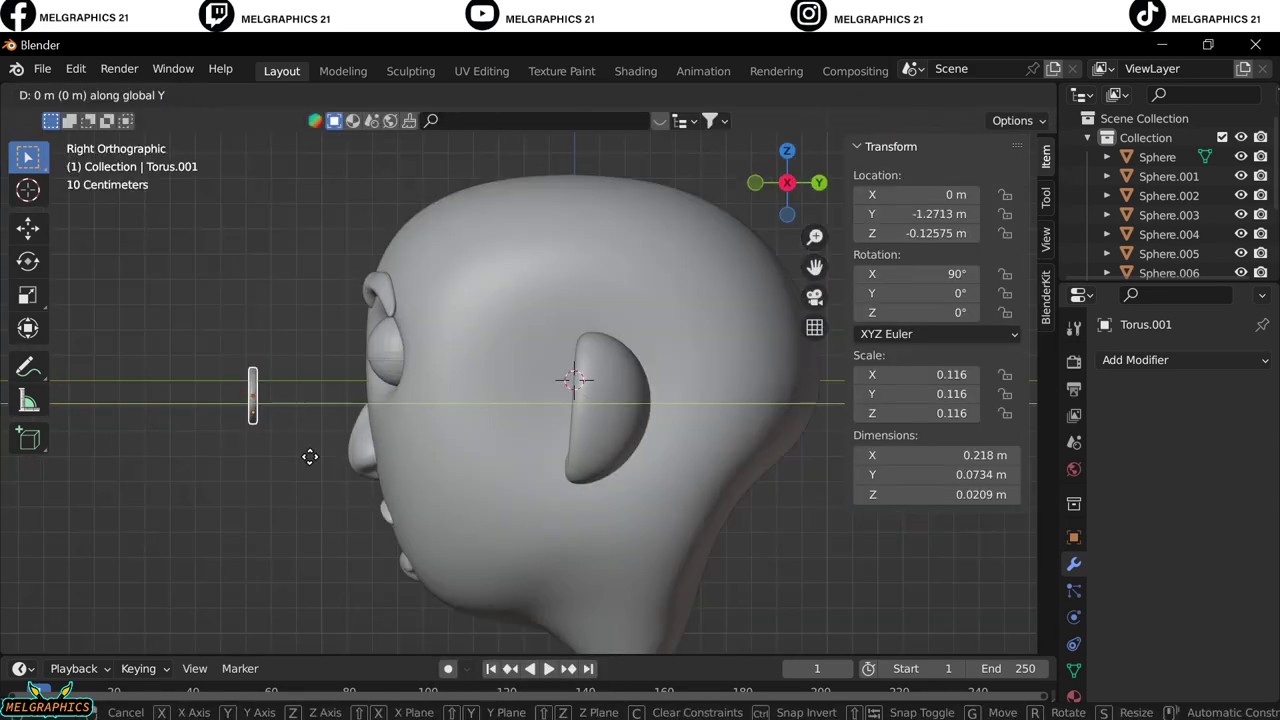
click(420, 430)
key(KP_1)
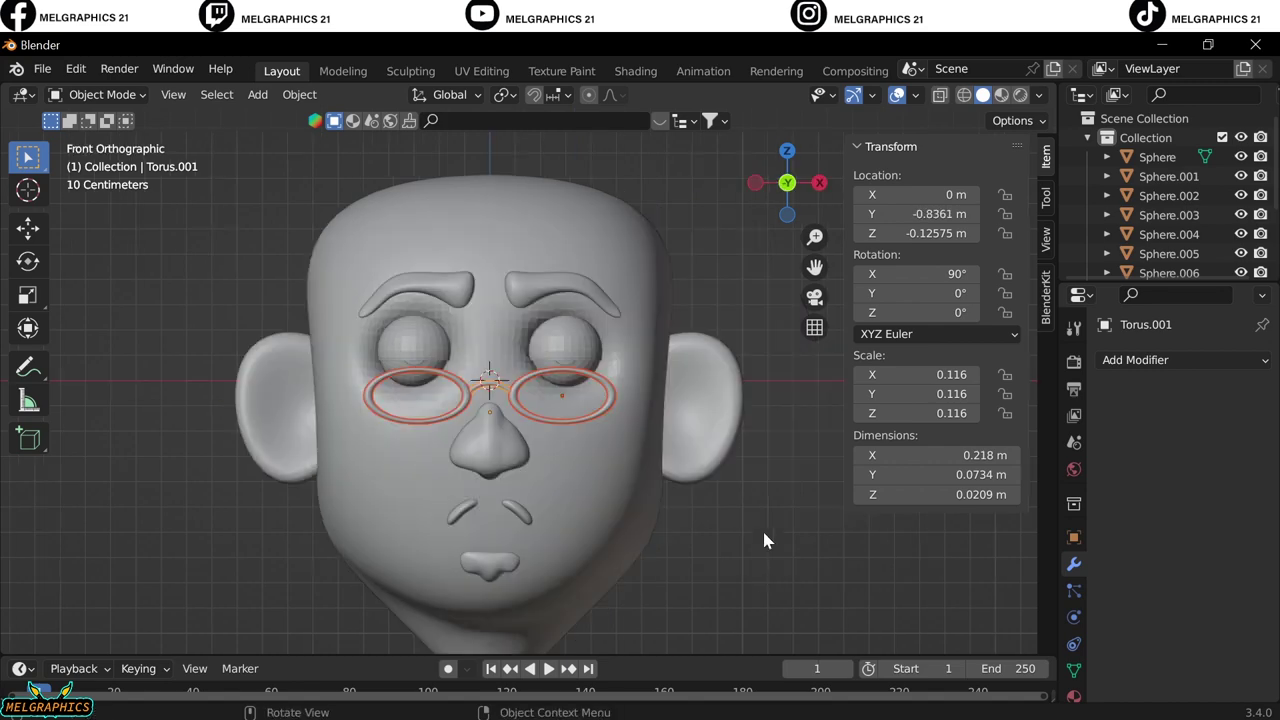
Select the glasses bridge and apply Shade Smooth.
scroll(762, 530, down, 3)
scroll(527, 495, up, 2)
click(527, 497)
click(520, 480)
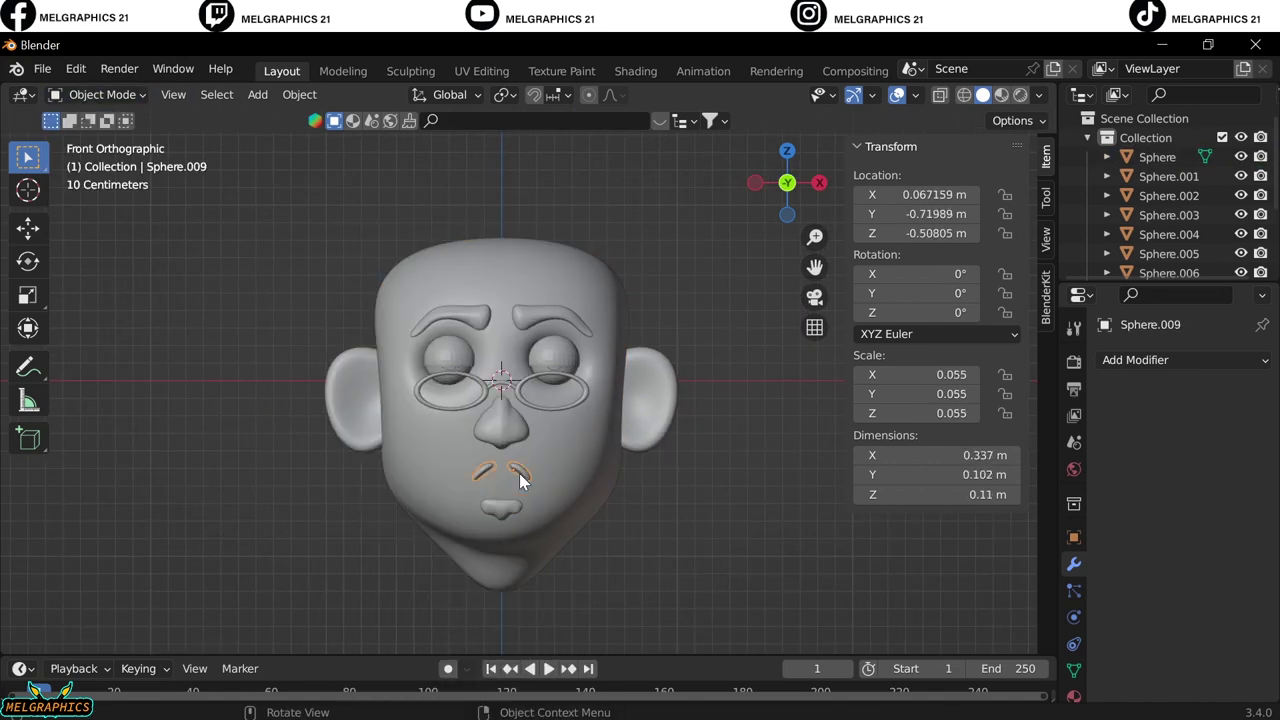
scroll(520, 480, up, 3)
right_click(666, 394)
click(600, 392)
right_click(567, 351)
click(567, 351)
Check the head, eyes and eyebrows, recenter the front view, and add a UV sphere.
right_click(448, 351)
click(448, 332)
click(551, 429)
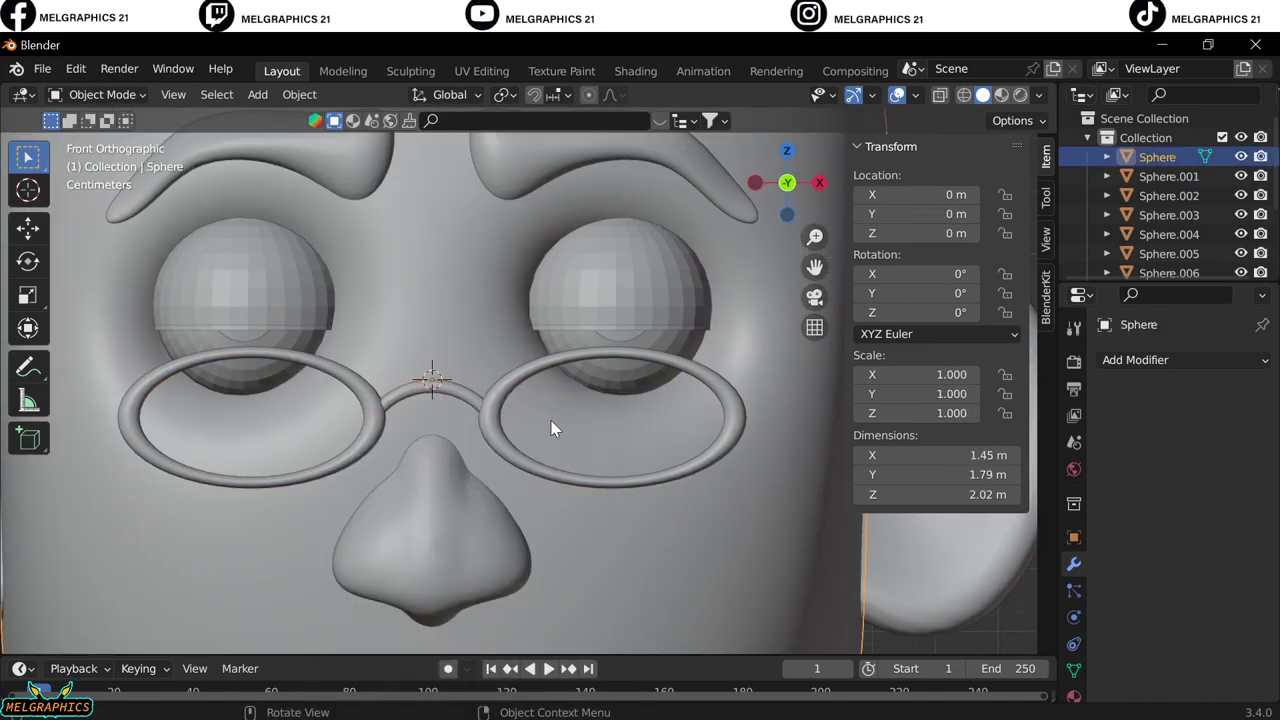
click(625, 328)
click(615, 378)
click(668, 248)
scroll(640, 450, down, 4)
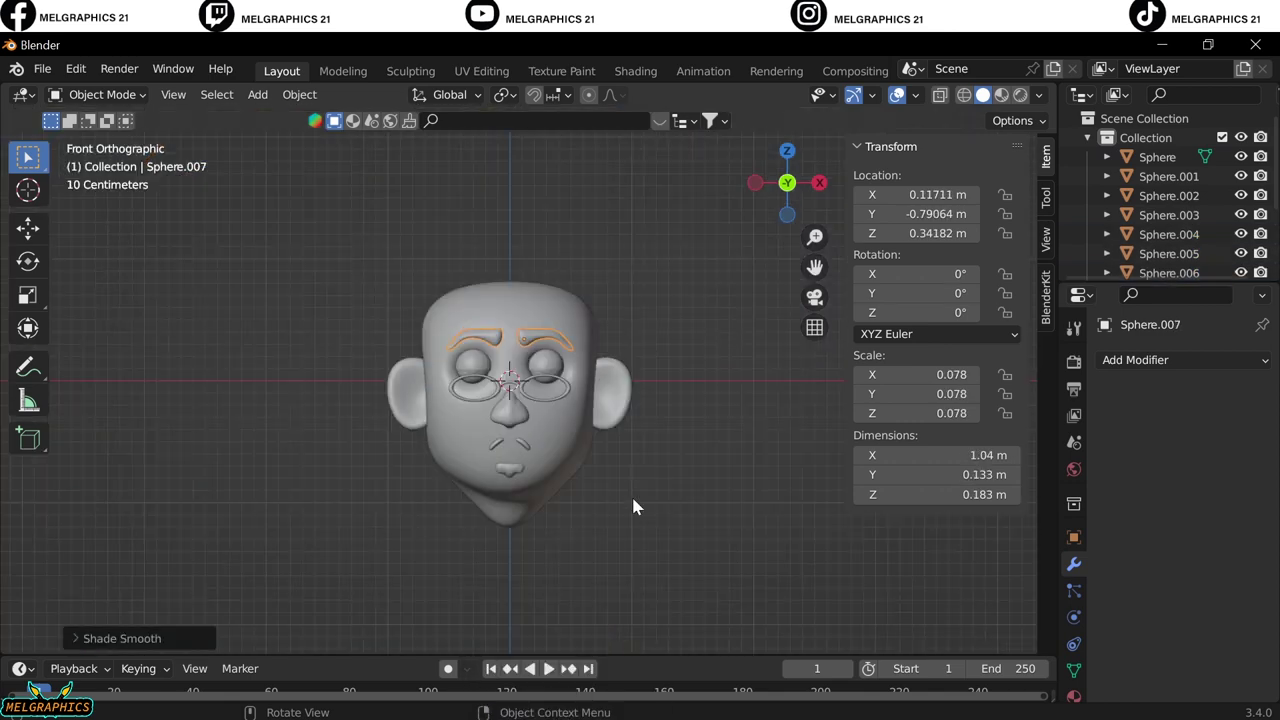
mouse_move(631, 494)
middle_down()
mouse_move(565, 479)
mouse_move(673, 527)
middle_up()
key(KP_1)
scroll(780, 403, up, 3)
shift+middle_drag(780, 403, 686, 448)
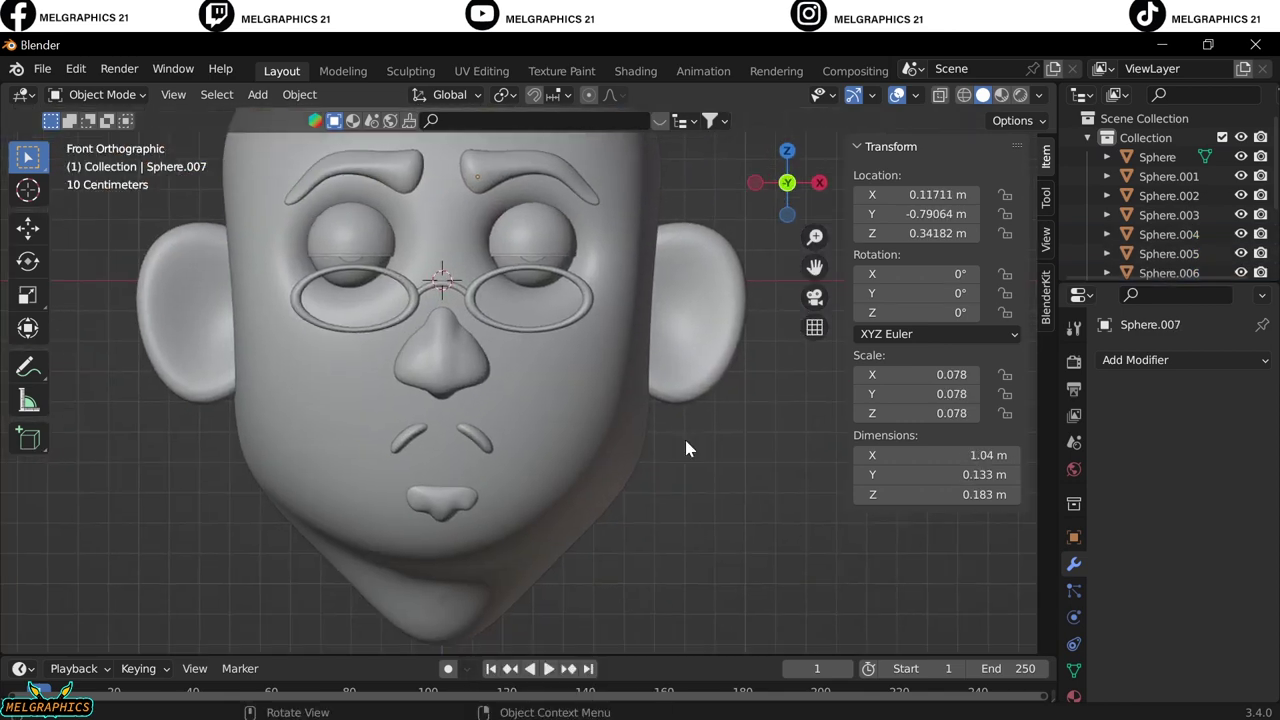
key(shift+a)
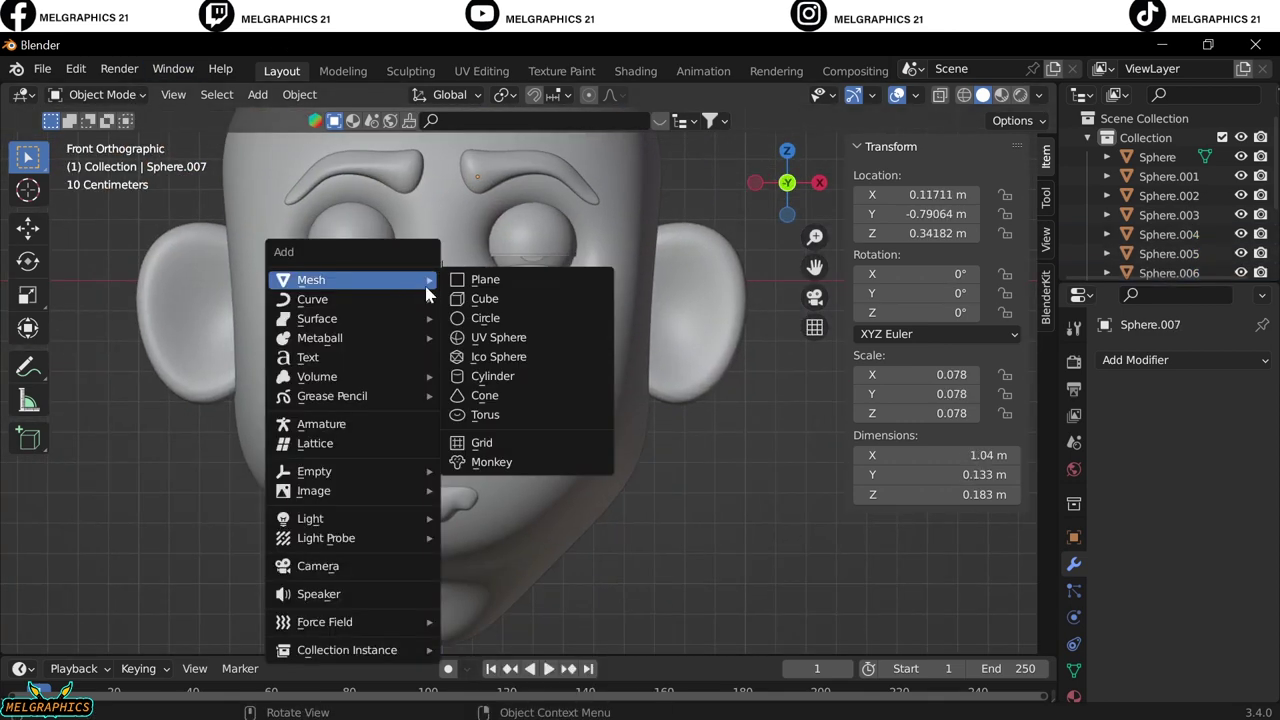
click(470, 343)
Scale the new sphere, show the scene in wireframe, and put the sphere in Sculpt Mode.
key(s)
click(964, 95)
click(101, 94)
click(109, 157)
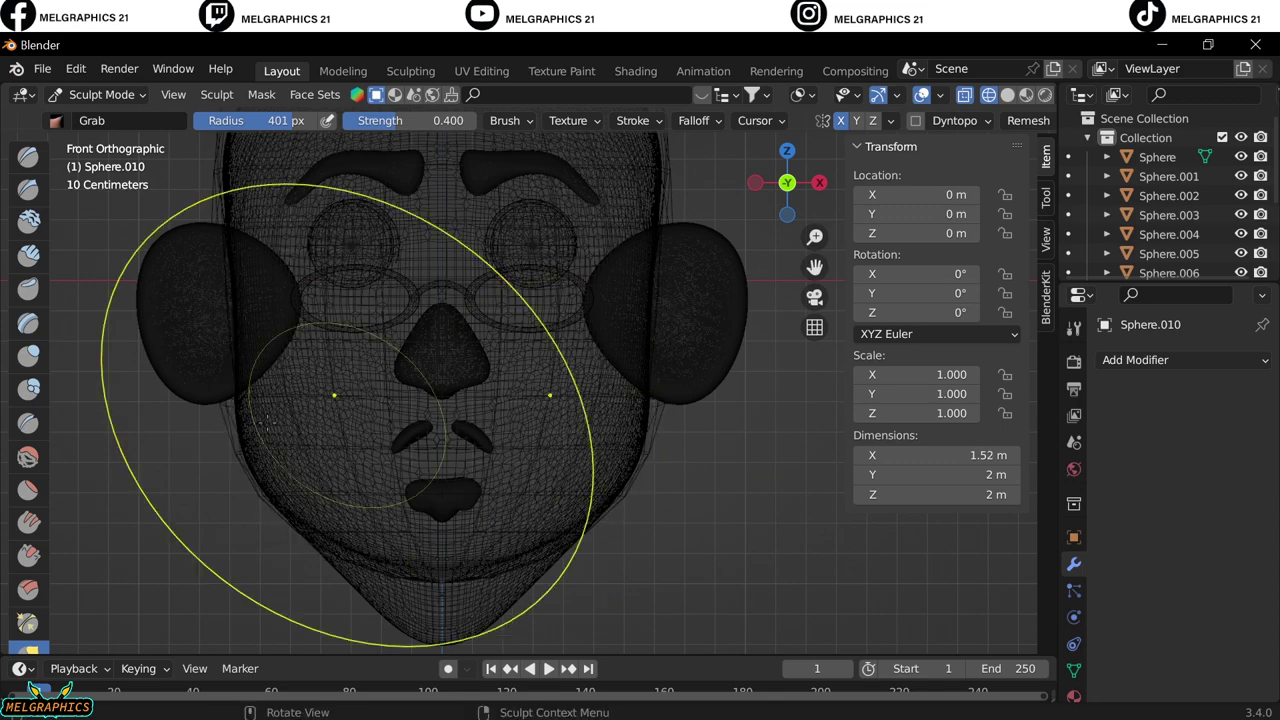
shift+middle_drag(693, 195, 693, 395)
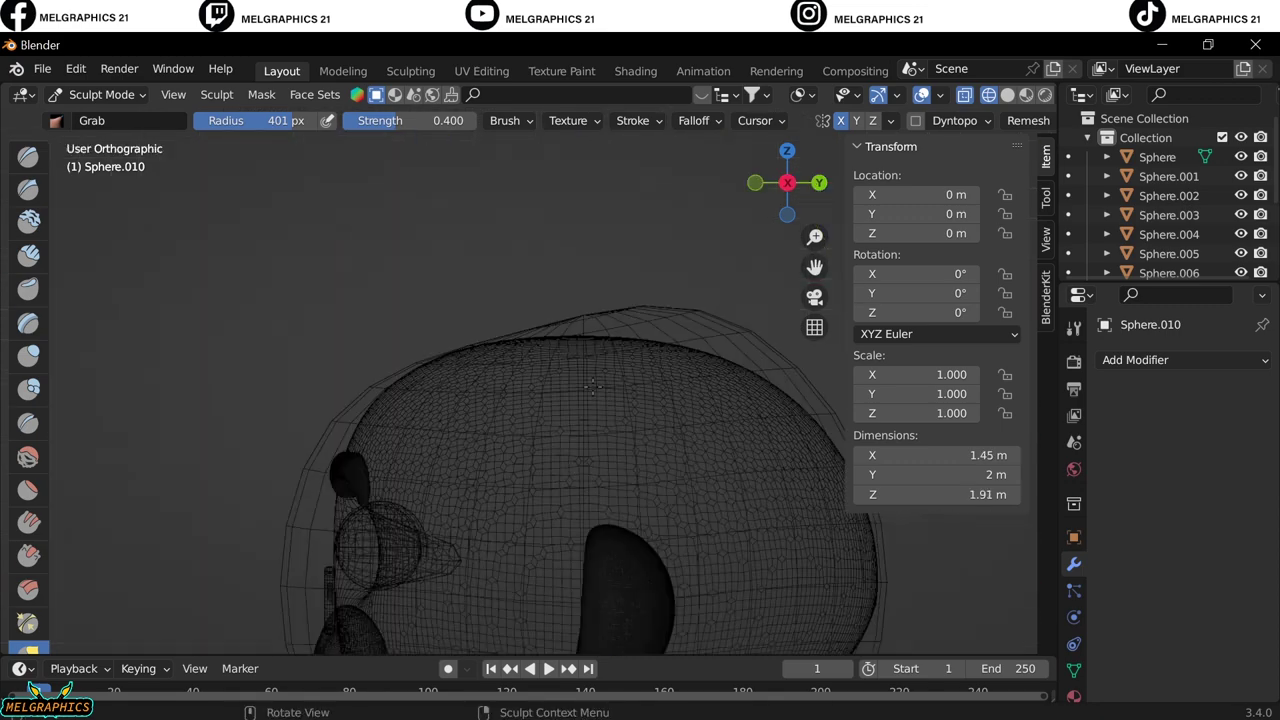
scroll(428, 422, down, 2)
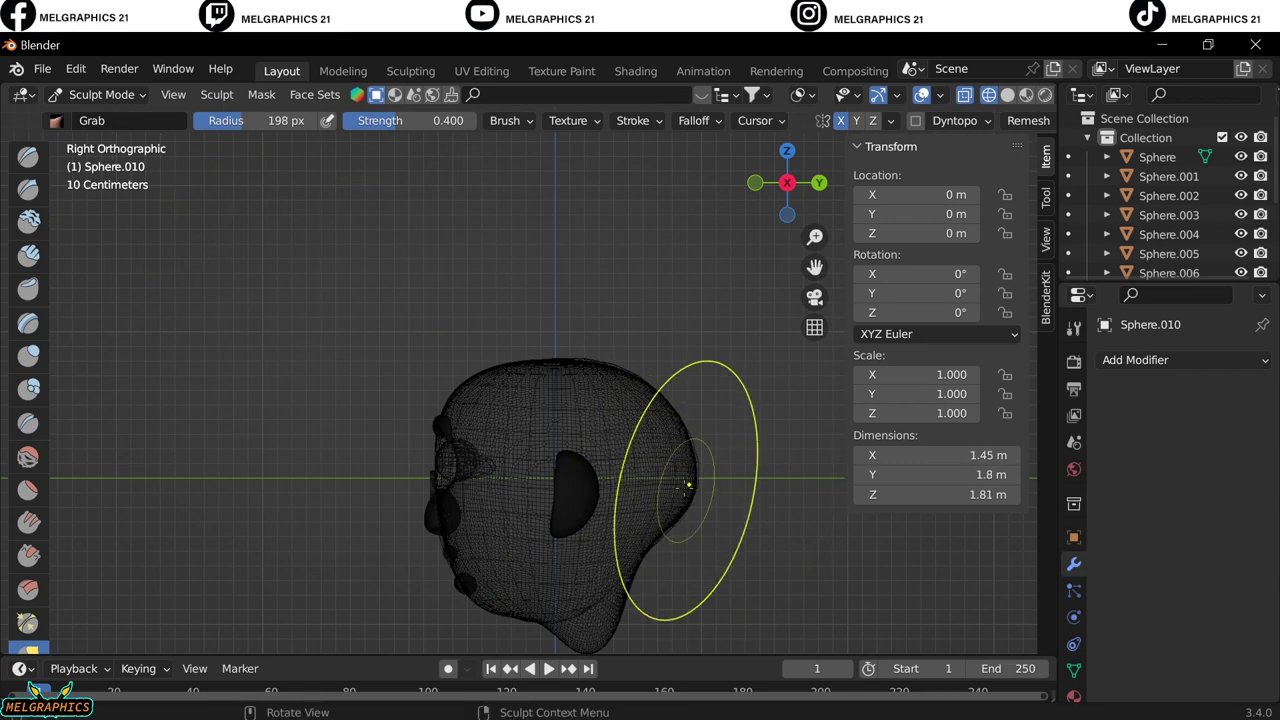
click(101, 94)
click(107, 116)
scroll(466, 477, up, 3)
click(102, 94)
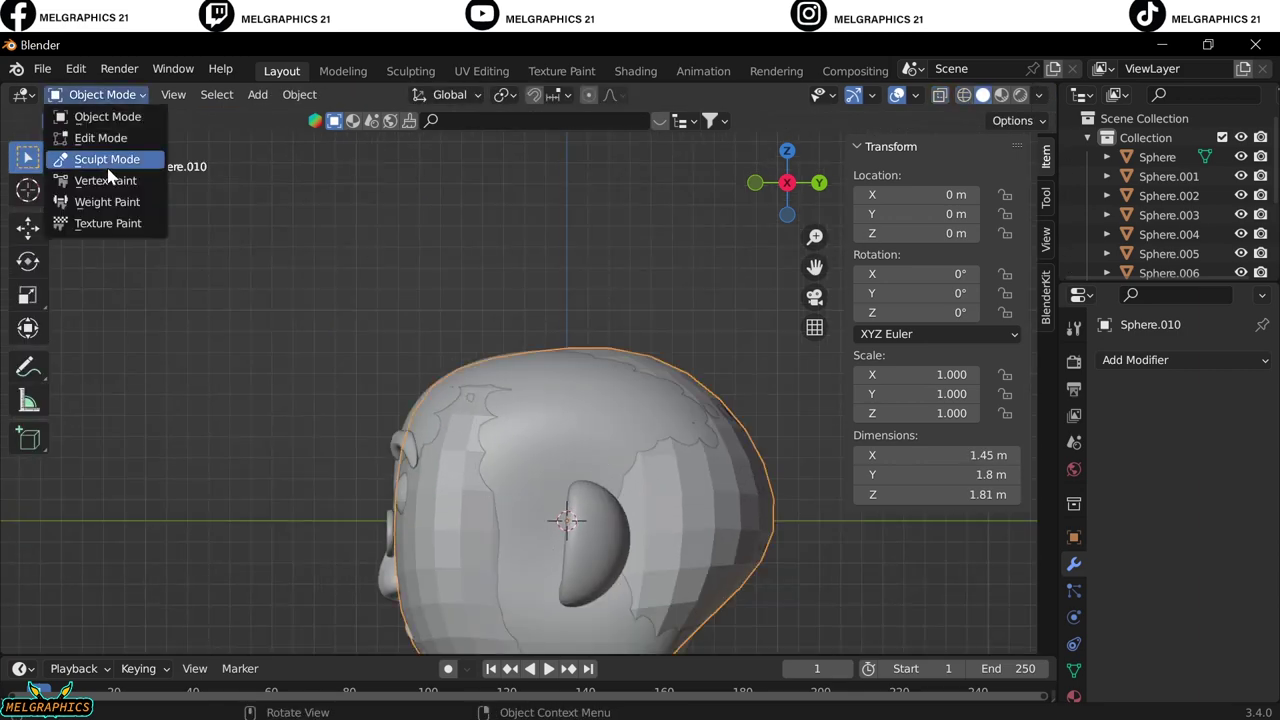
click(107, 159)
Pick the Grab brush and remesh the hair sphere with a 0.100 m voxel size.
click(28, 453)
click(755, 182)
click(101, 94)
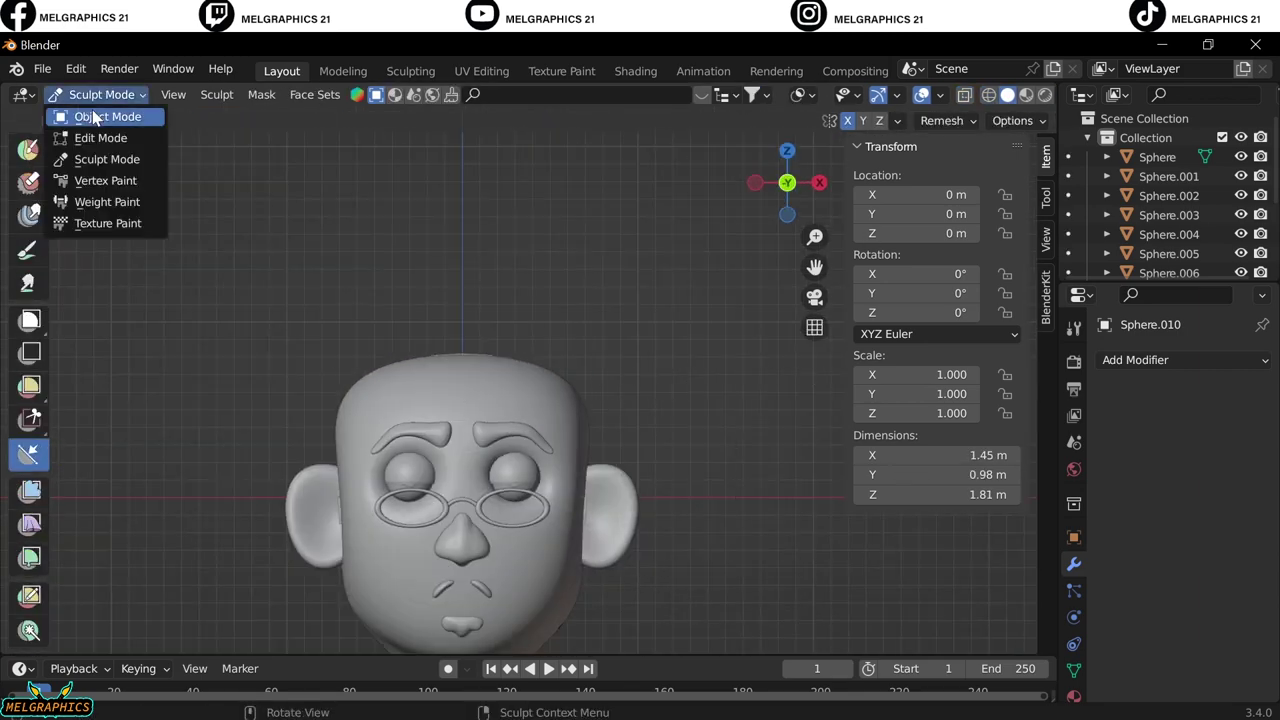
click(92, 117)
mouse_move(480, 400)
middle_down()
mouse_move(382, 408)
mouse_move(180, 386)
middle_up()
click(101, 94)
click(107, 159)
key(r)
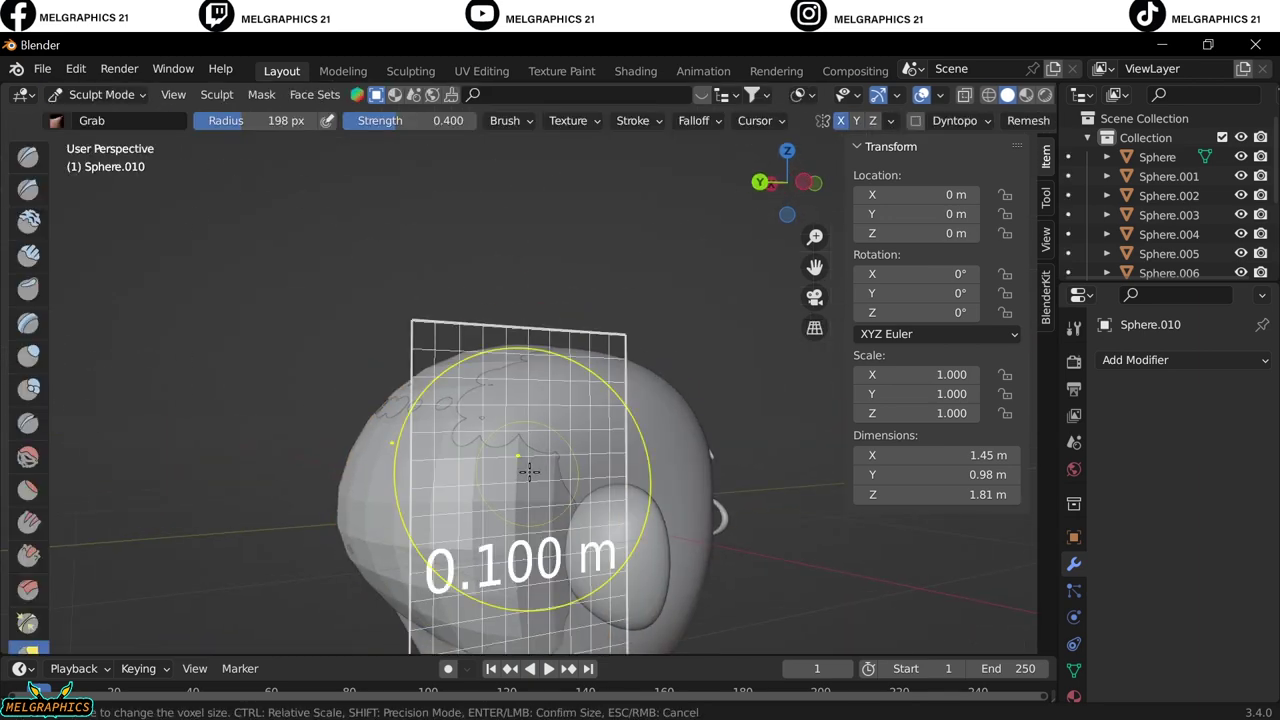
click(529, 471)
Pull the side of the hair cap over the head with the Grab brush.
key(KP_1)
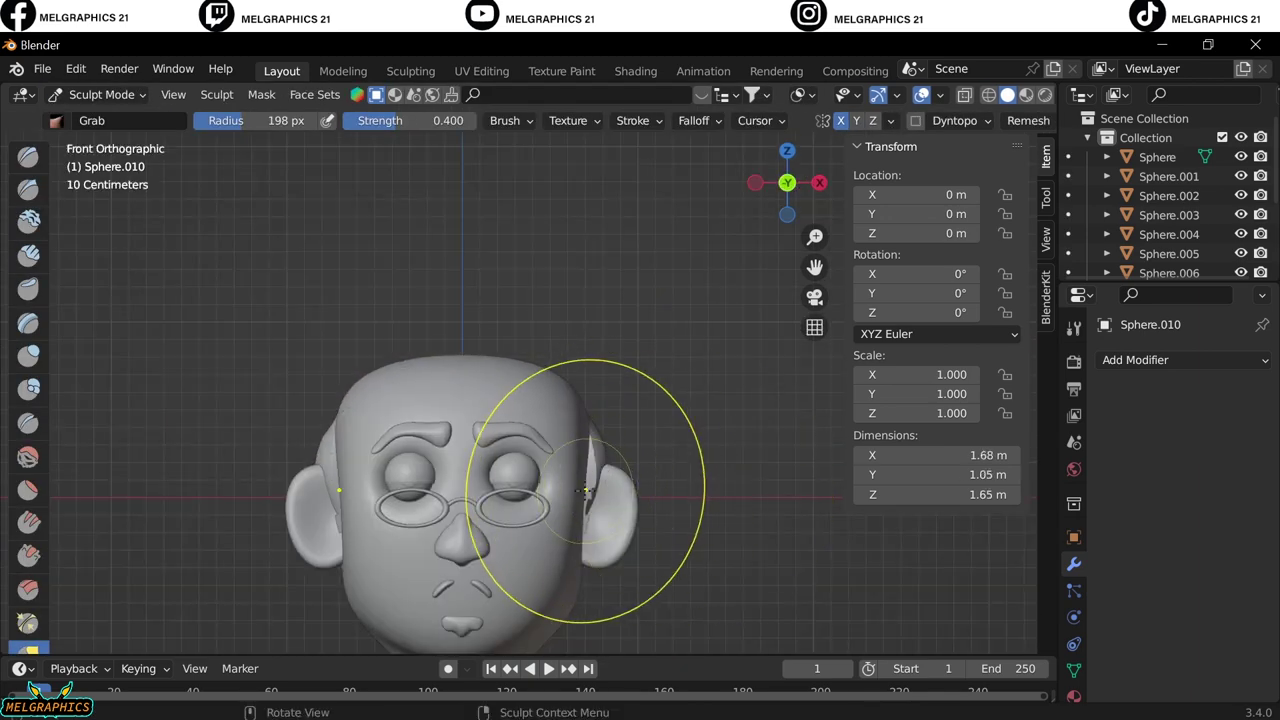
mouse_move(571, 508)
middle_down()
mouse_move(583, 403)
mouse_move(514, 471)
middle_up()
scroll(451, 614, up, 3)
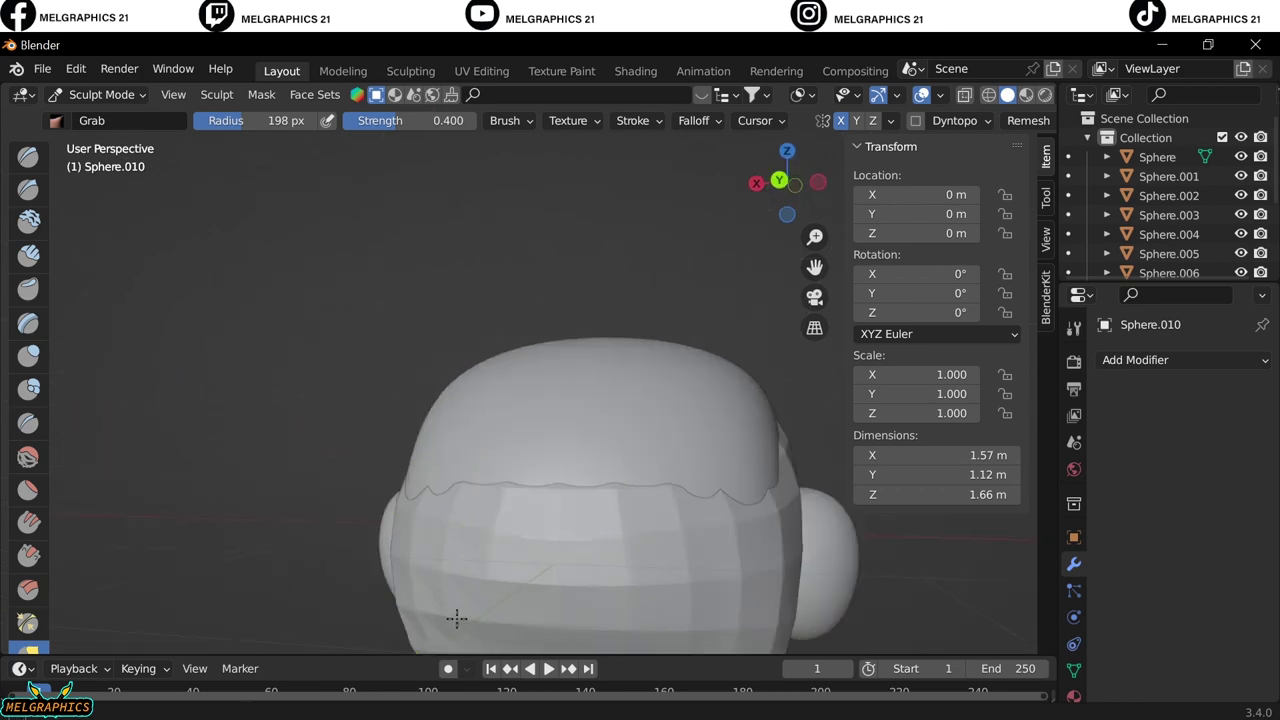
scroll(392, 522, down, 3)
mouse_move(229, 553)
middle_down()
mouse_move(643, 471)
mouse_move(328, 517)
middle_up()
key(KP_1)
Inspect the head sphere in Sculpt Mode from the front, then return to Object Mode.
click(101, 94)
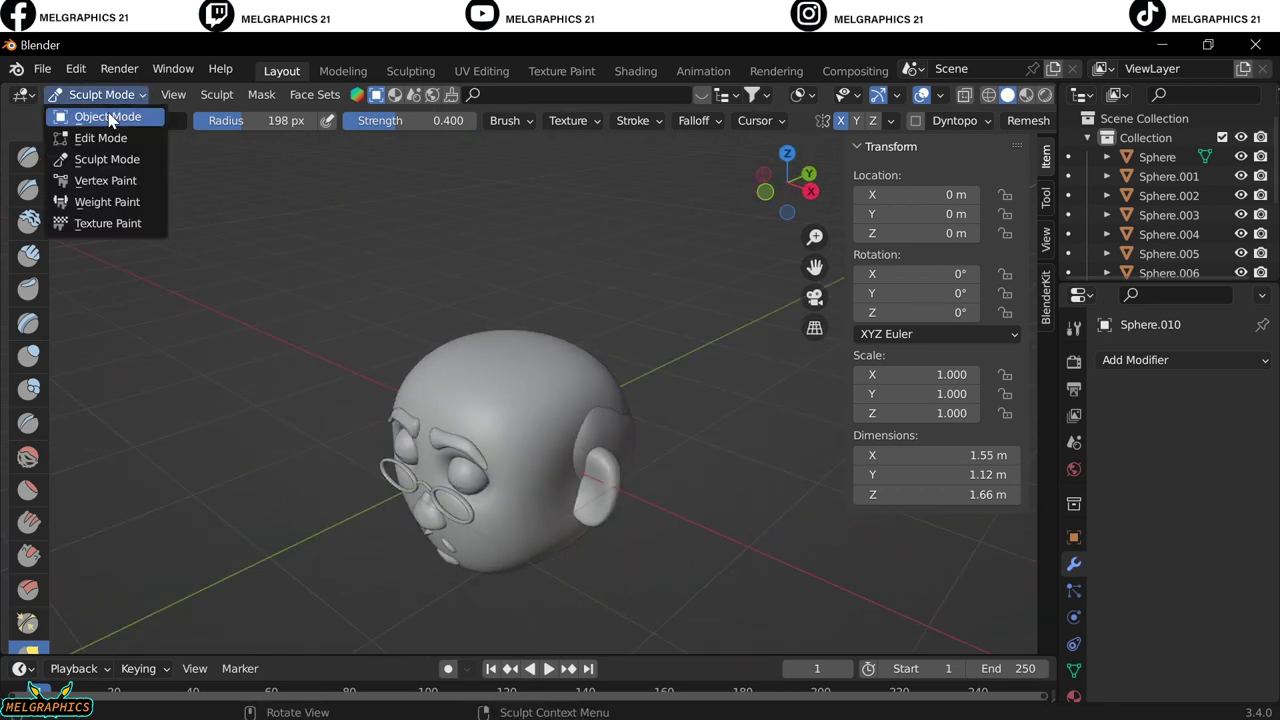
click(100, 114)
click(508, 429)
click(101, 94)
click(100, 157)
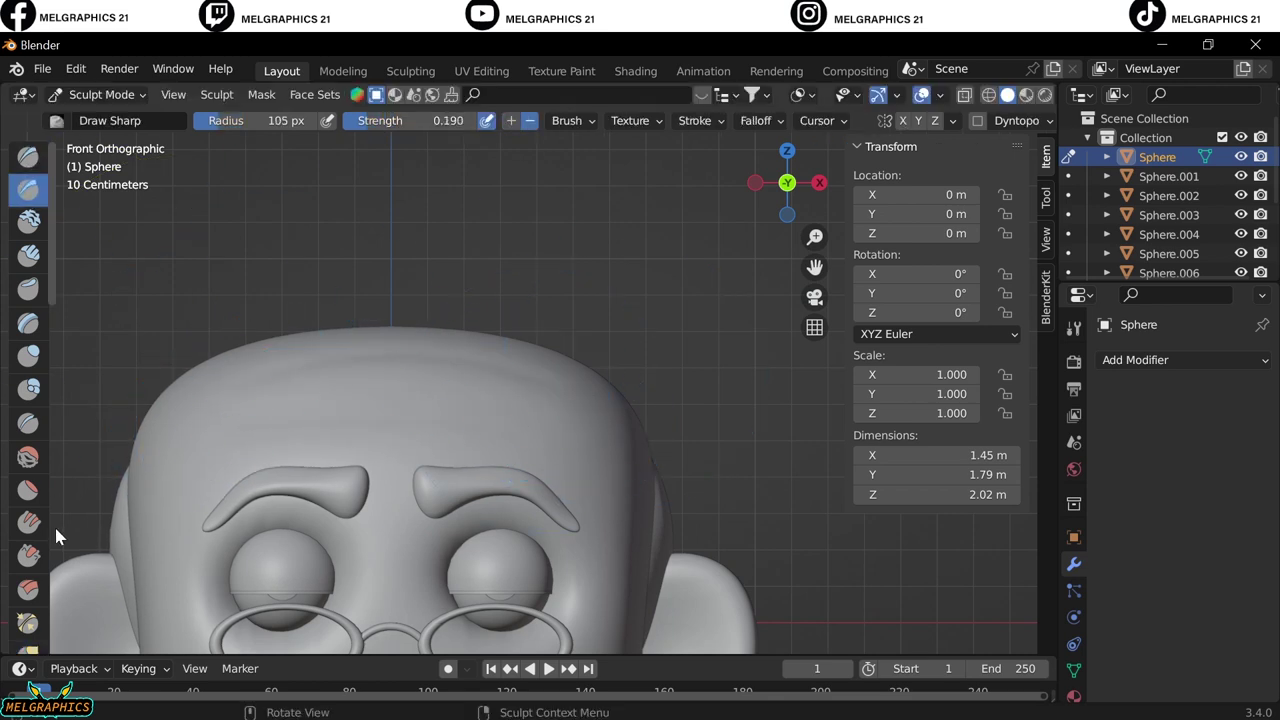
scroll(455, 430, down, 6)
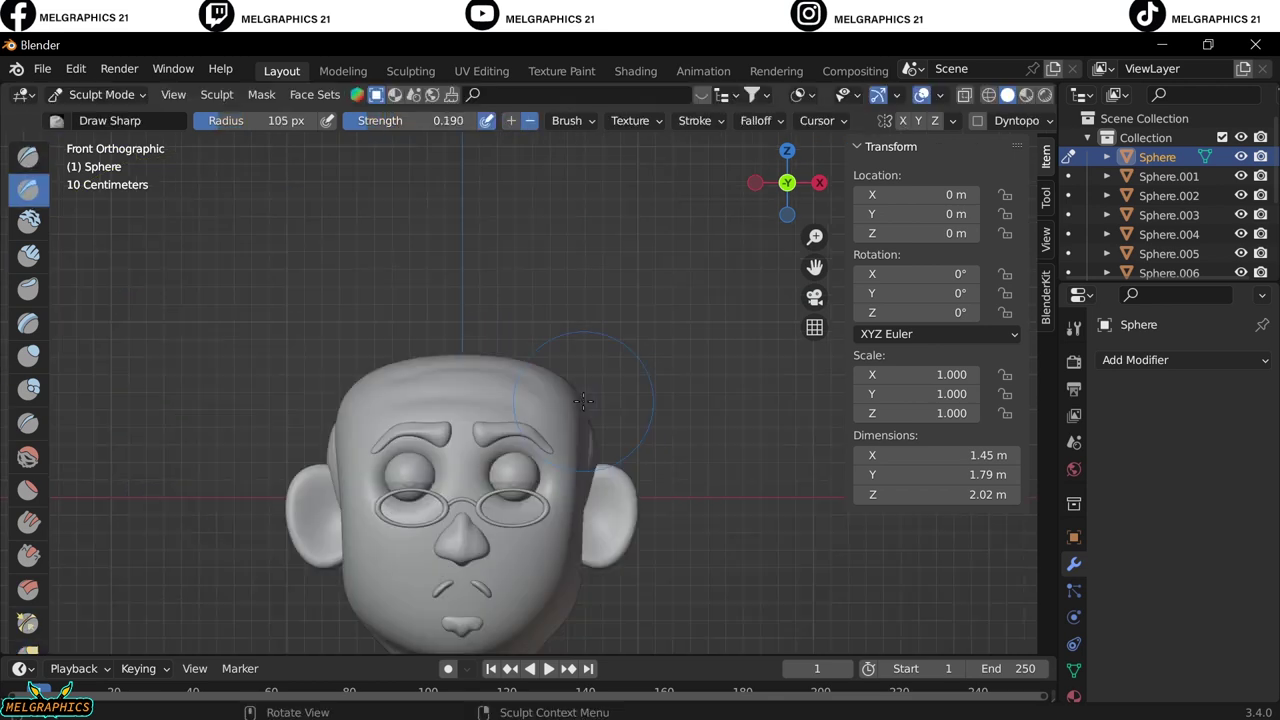
middle_drag(455, 430, 600, 470)
key(KP_1)
click(101, 94)
click(100, 114)
Add a cylinder, shrink it to 0.367 scale and move it down beneath the head.
key(shift+a)
click(703, 431)
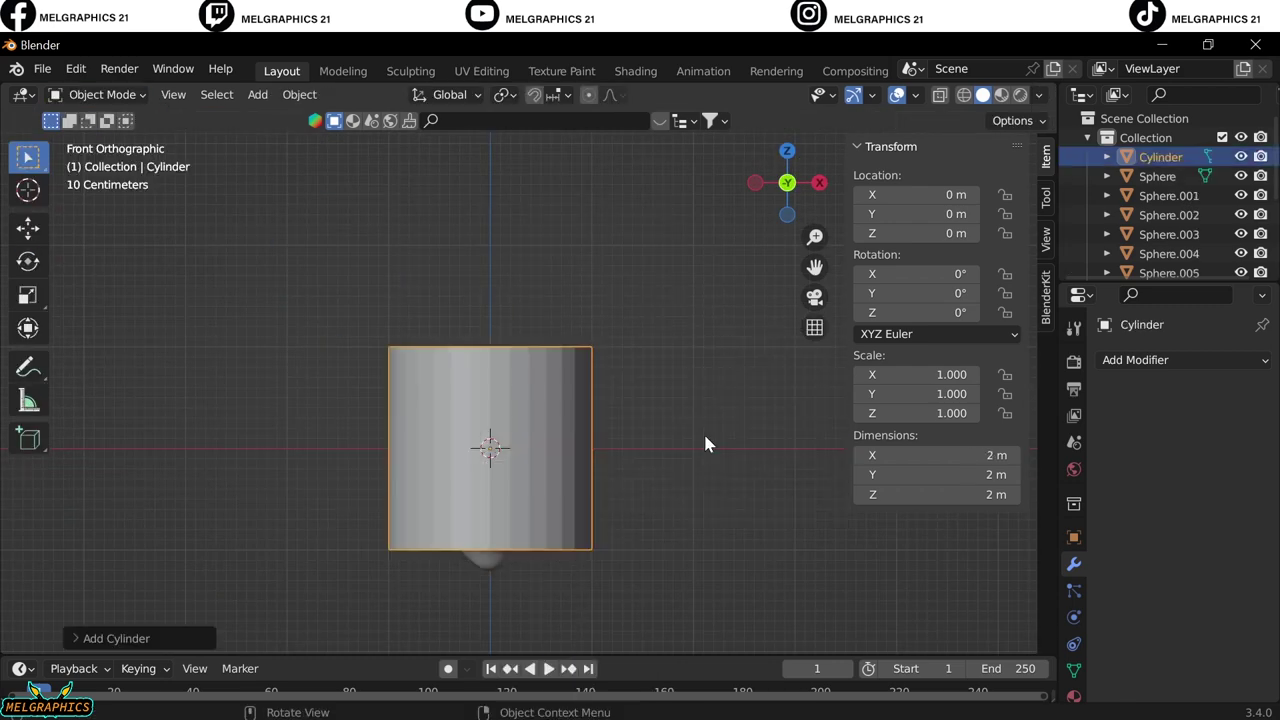
key(s)
key(g)
key(z)
key(KP_3)
key(g)
key(KP_1)
Lower the cylinder further and flatten it to about half its height.
scroll(536, 412, up, 5)
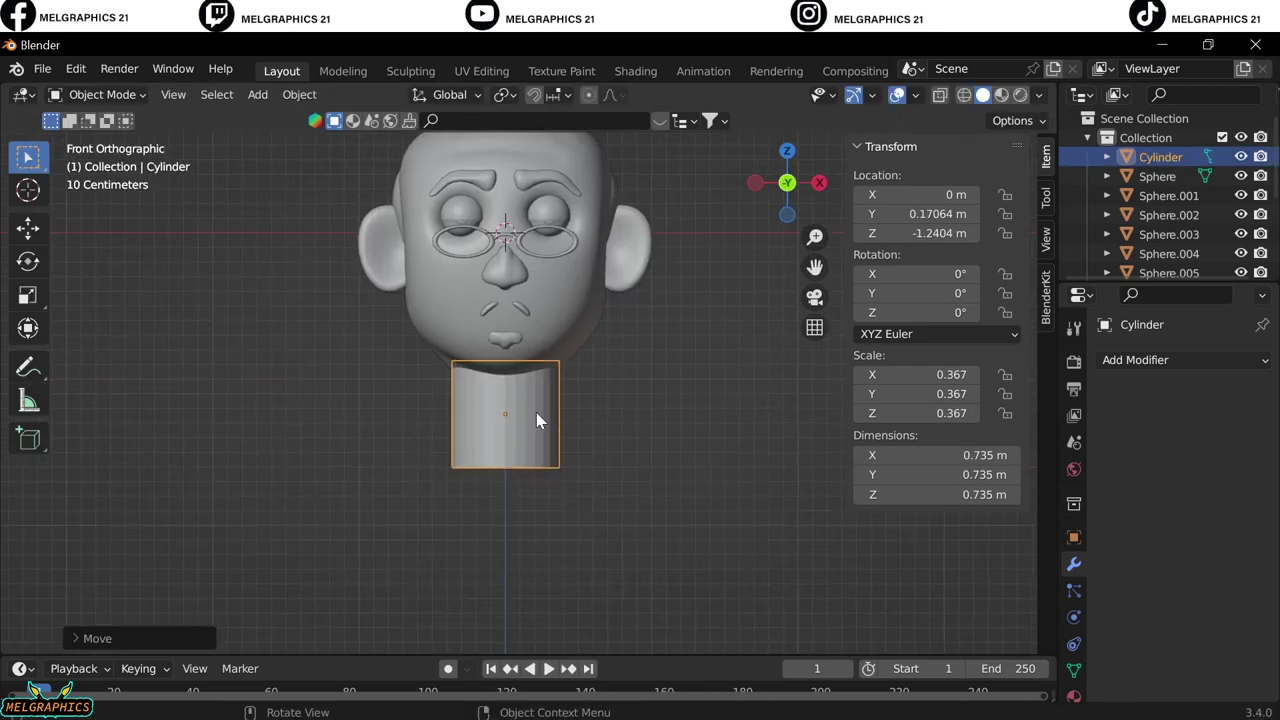
key(g)
key(z)
click(560, 440)
mouse_move(560, 440)
middle_down()
mouse_move(499, 420)
mouse_move(700, 400)
middle_up()
key(KP_1)
key(s)
key(z)
click(544, 491)
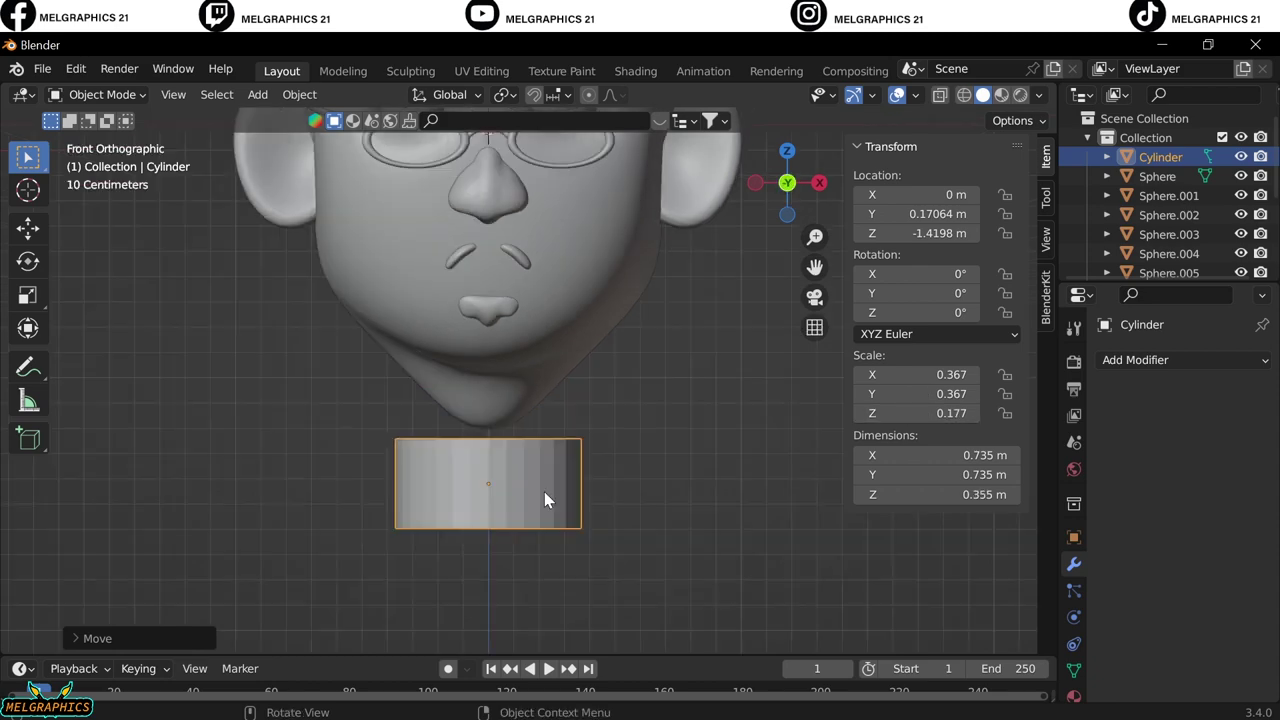
scroll(420, 400, up, 1)
Raise the cylinder vertically so it sits just under the chin.
click(101, 94)
click(100, 154)
click(101, 94)
click(100, 114)
key(g)
key(z)
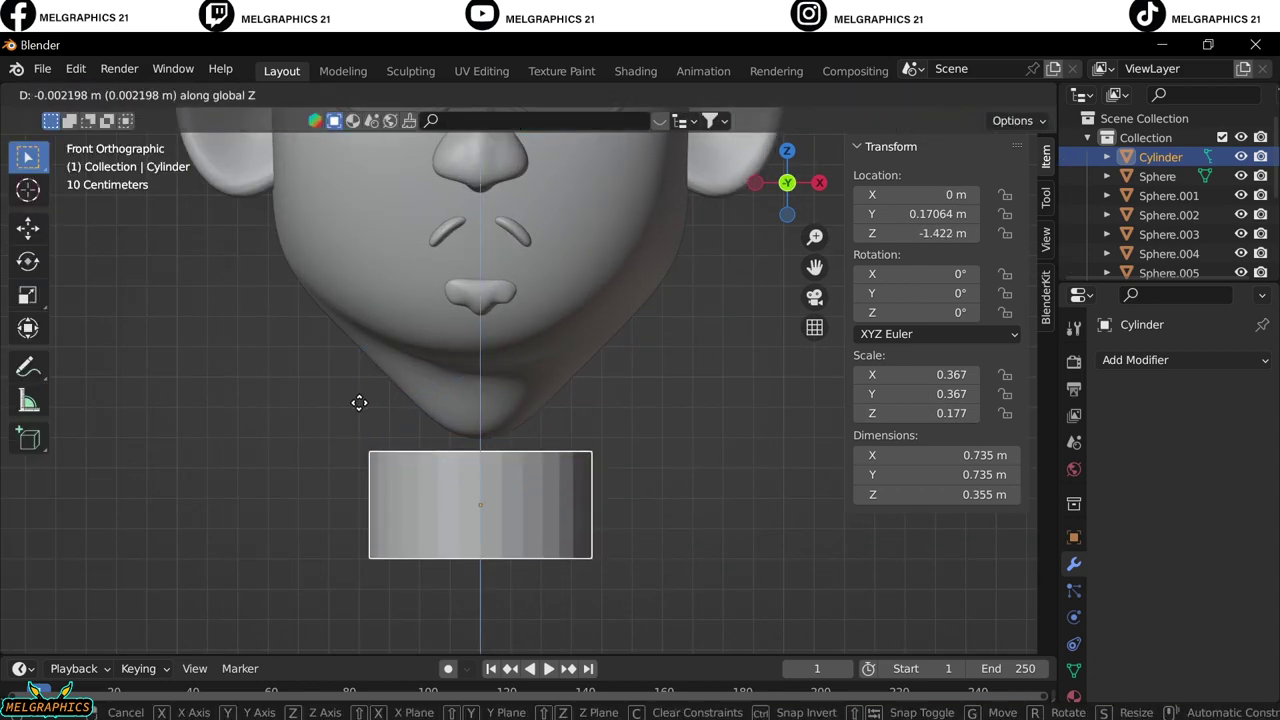
click(357, 400)
key(KP_1)
key(g)
click(433, 422)
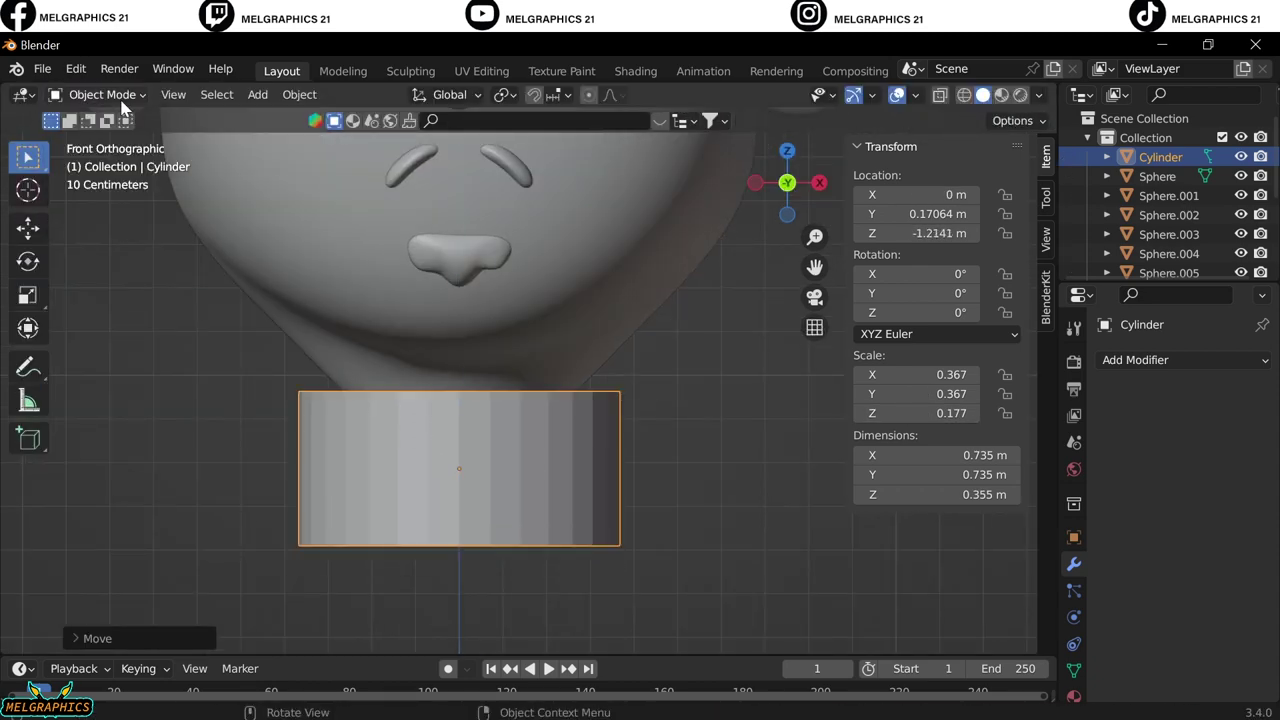
Sculpt the neck taller with Grab strokes at a 346 px brush, then add a UV sphere.
click(101, 94)
click(100, 154)
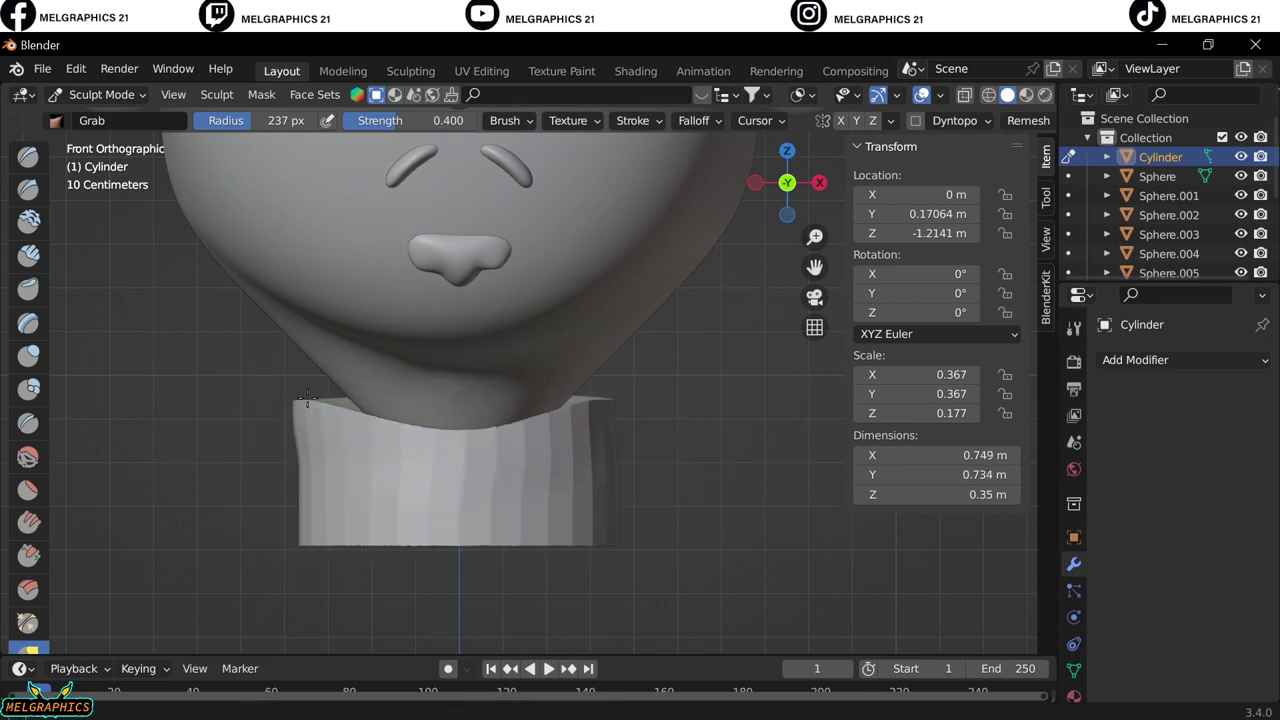
key(KP_3)
key(f)
drag(700, 440, 617, 457)
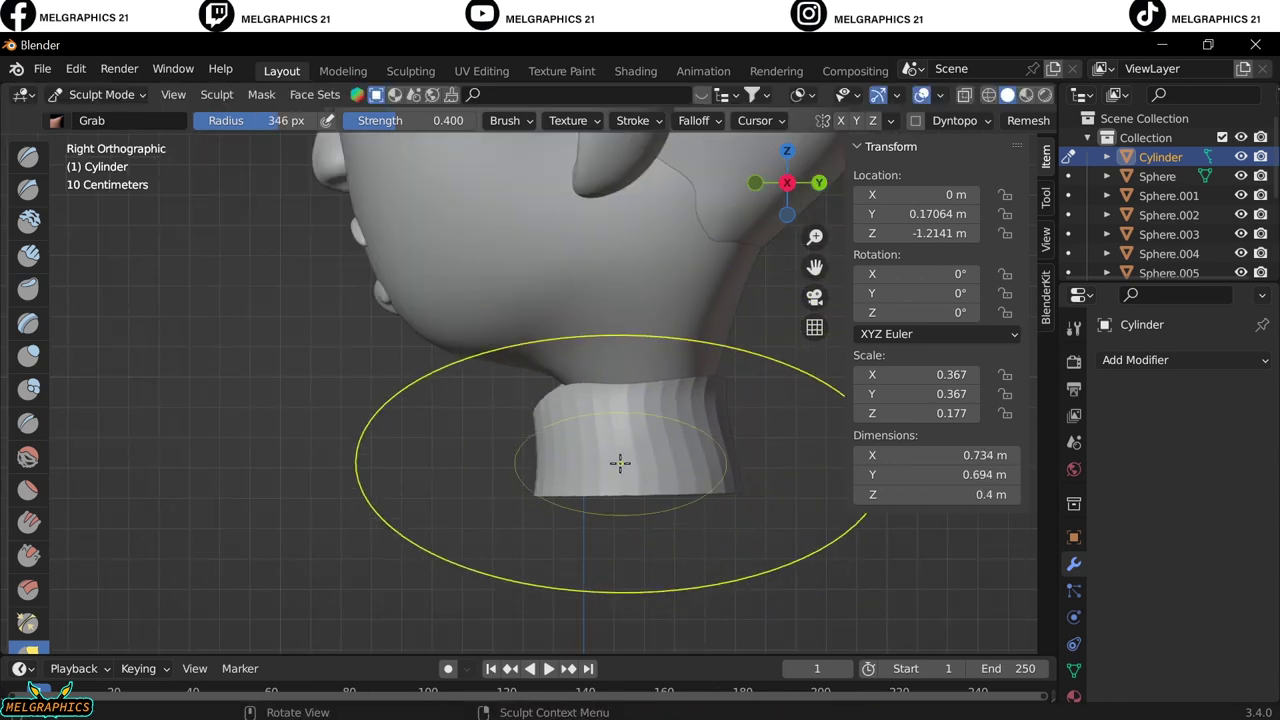
key(KP_1)
scroll(410, 407, down, 2)
middle_drag(633, 455, 574, 489)
drag(574, 489, 600, 470)
key(KP_1)
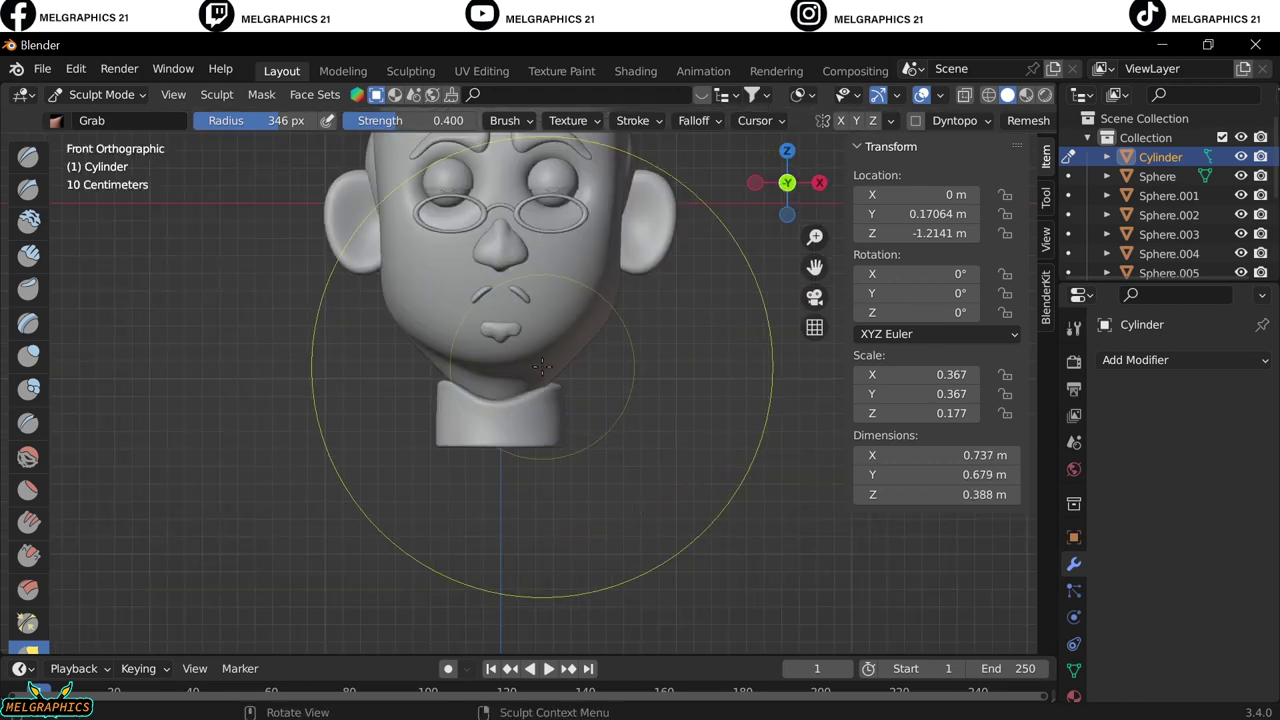
scroll(454, 476, up, 4)
scroll(570, 376, down, 5)
drag(514, 486, 600, 400)
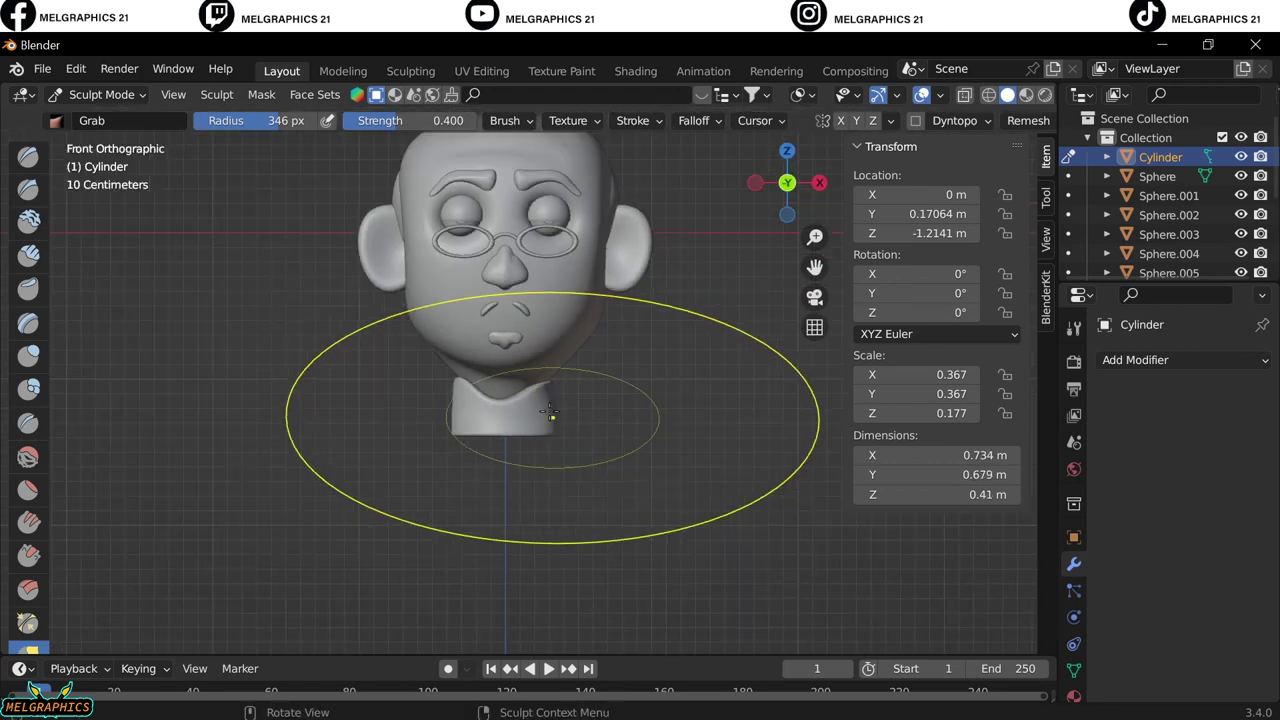
scroll(575, 406, up, 4)
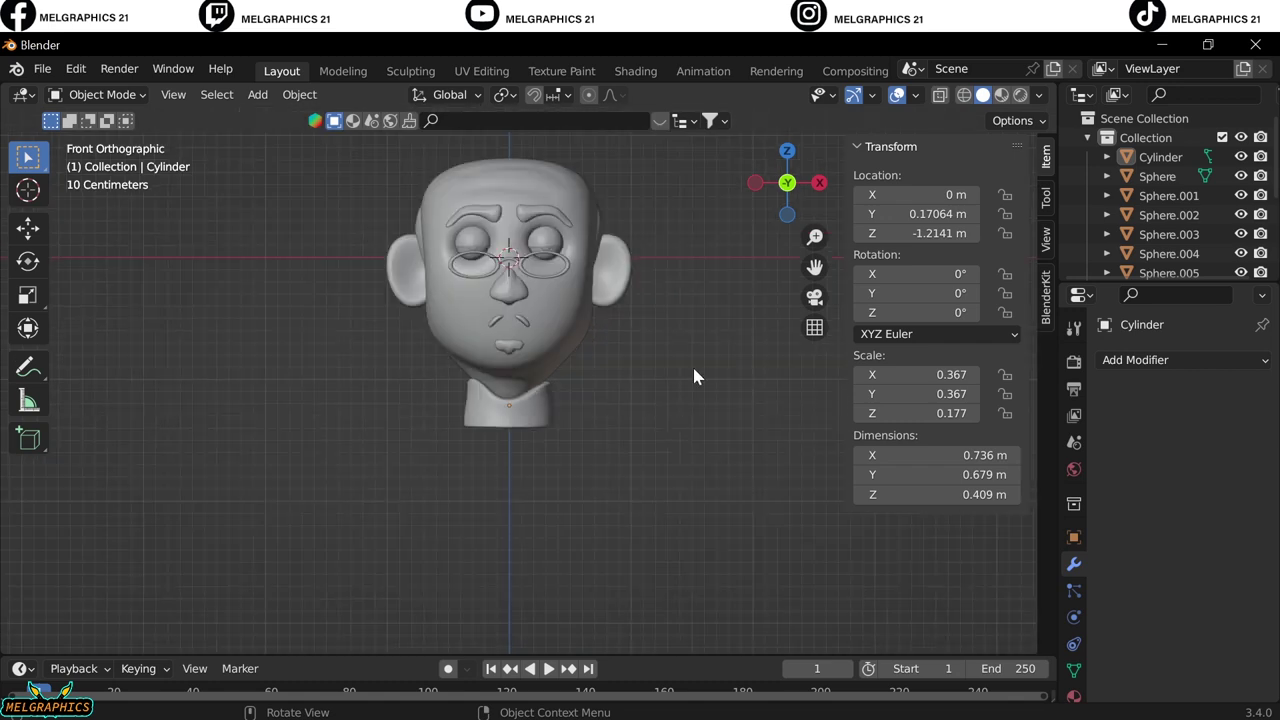
scroll(660, 362, up, 2)
key(shift+a)
click(735, 395)
Move the new sphere down and front-to-back so it sits below the neck.
key(g)
key(z)
key(KP_3)
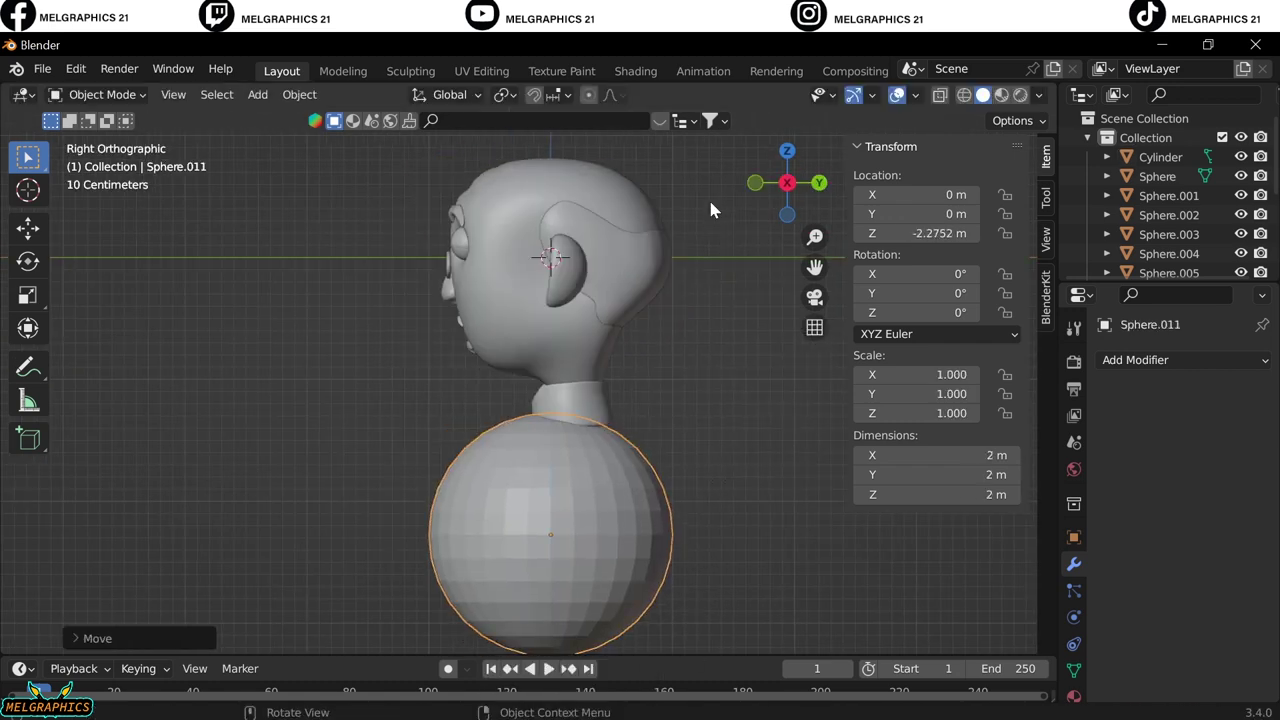
key(g)
key(y)
Sculpt the sphere into a torso: squash it with Grab and flatten its bottom with Line Project.
click(100, 94)
click(107, 159)
drag(537, 528, 628, 543)
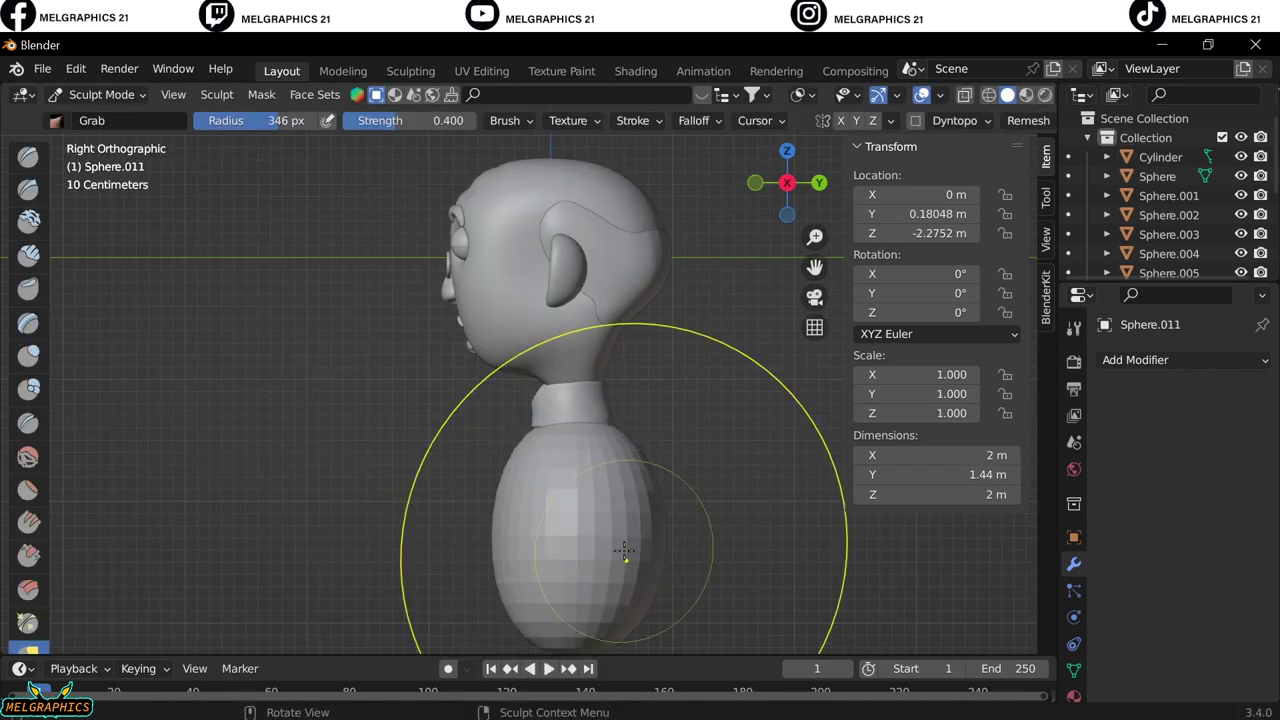
key(KP_1)
scroll(824, 516, up, 3)
scroll(824, 516, down, 3)
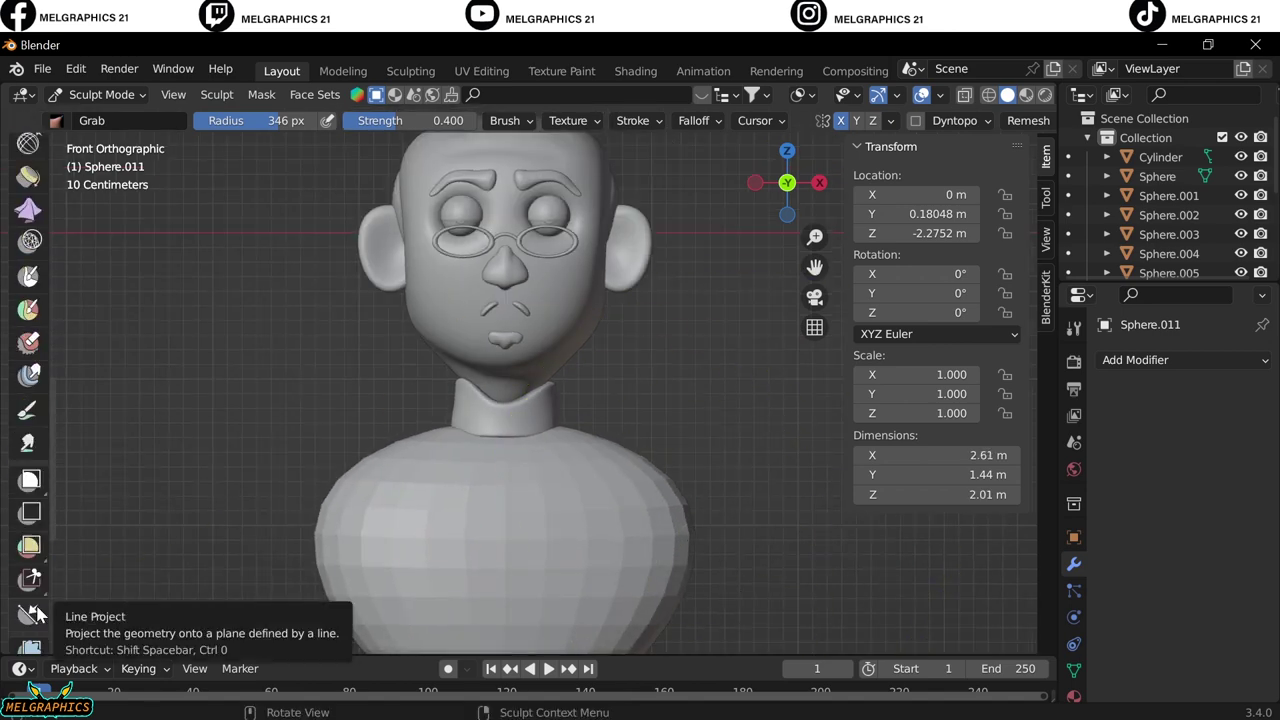
click(28, 600)
drag(290, 568, 720, 568)
Apply Shade Smooth to the neck cylinder.
key(ctrl+Tab)
mouse_move(572, 465)
middle_down()
mouse_move(558, 441)
mouse_move(600, 440)
middle_up()
click(558, 441)
right_click(558, 441)
click(500, 331)
key(KP_1)
Save the project under a new name as day27.blend.
click(42, 68)
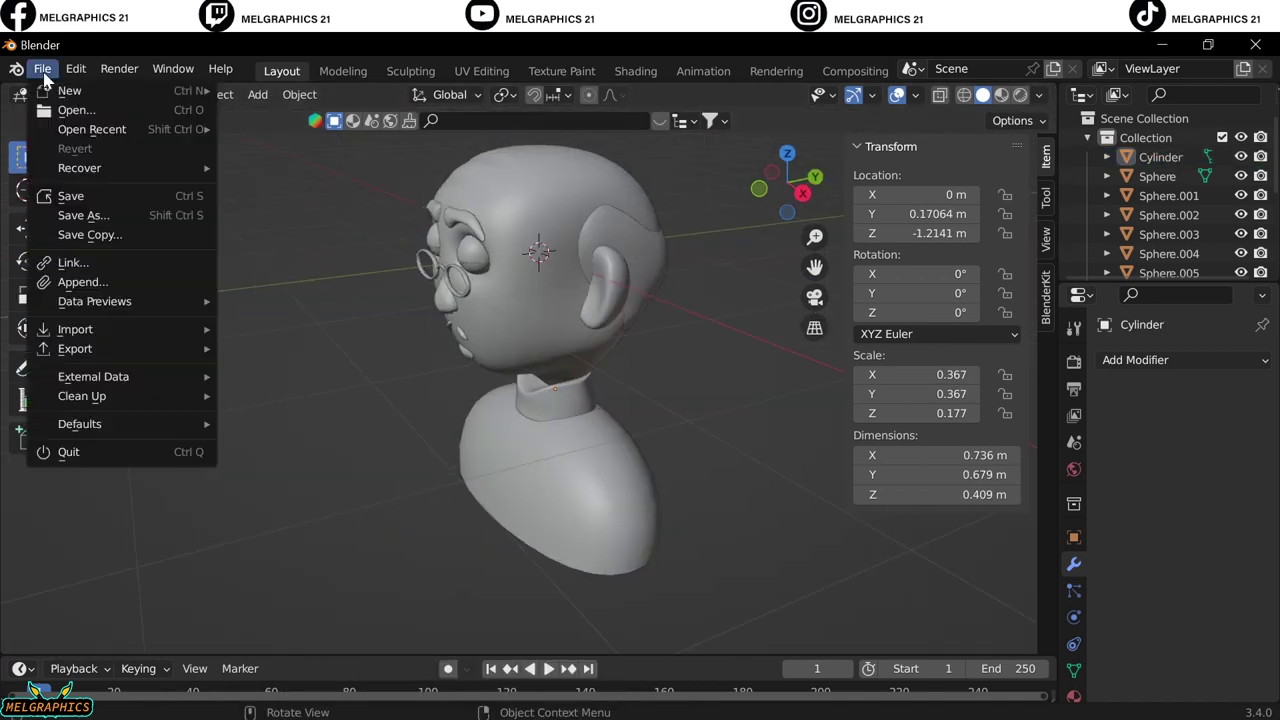
click(70, 218)
double_click(400, 663)
text(day25)
click(1012, 667)
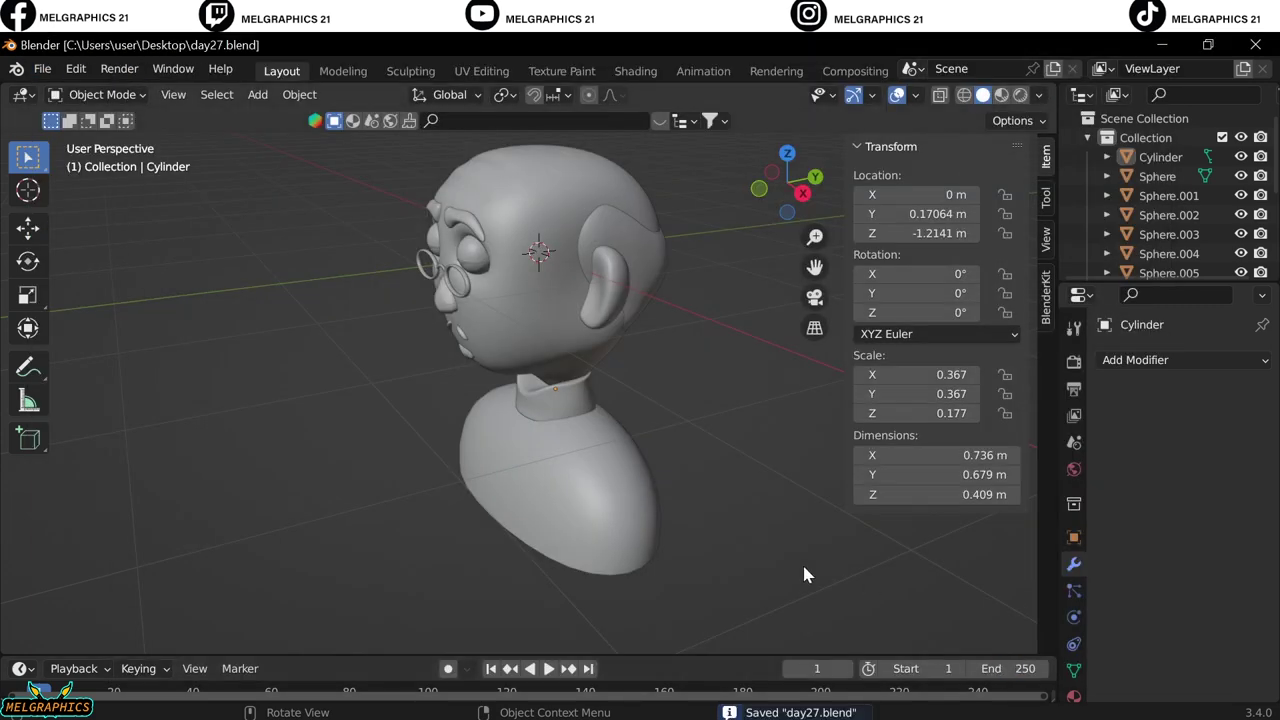
key(KP_1)
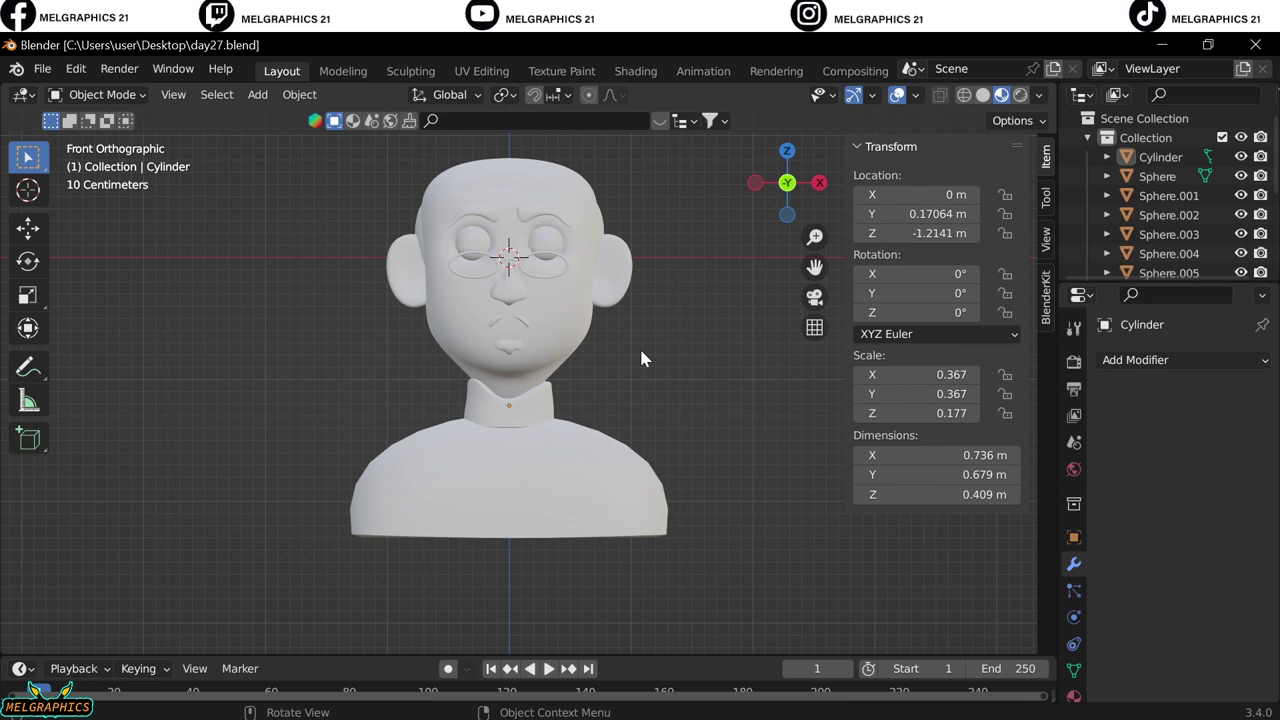
Add a camera in front of the bust at Y -8.434 m and view through it.
key(shift+a)
click(581, 614)
key(KP_3)
key(g)
key(y)
click(895, 540)
key(KP_0)
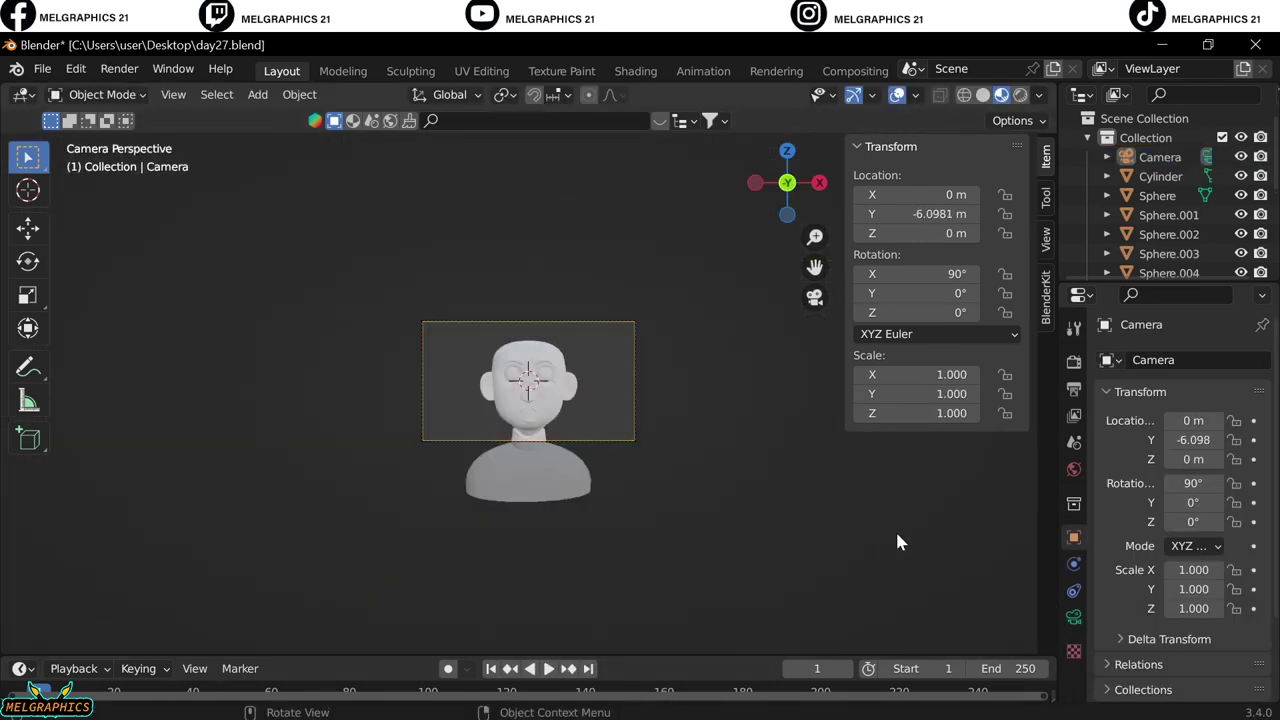
key(KP_3)
key(g)
key(y)
click(280, 423)
key(KP_0)
Set the camera's focal length to 65 mm.
key(Home)
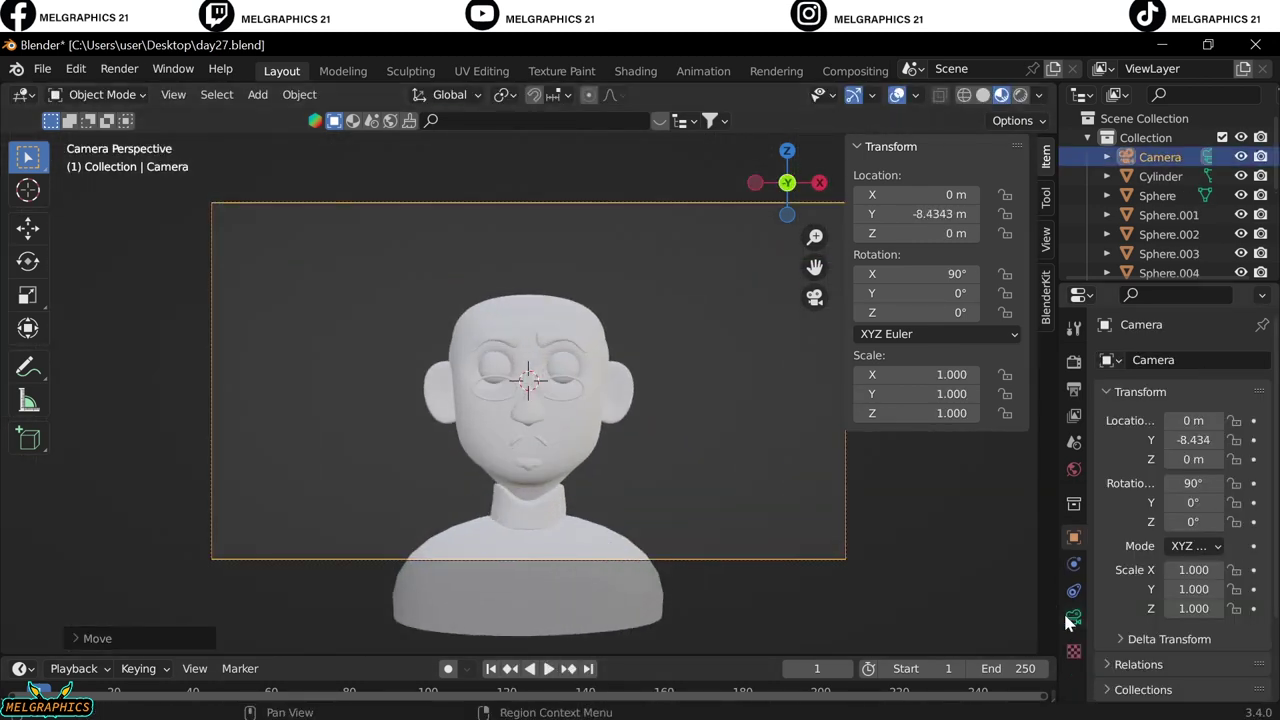
click(1073, 617)
drag(1202, 452, 1240, 452)
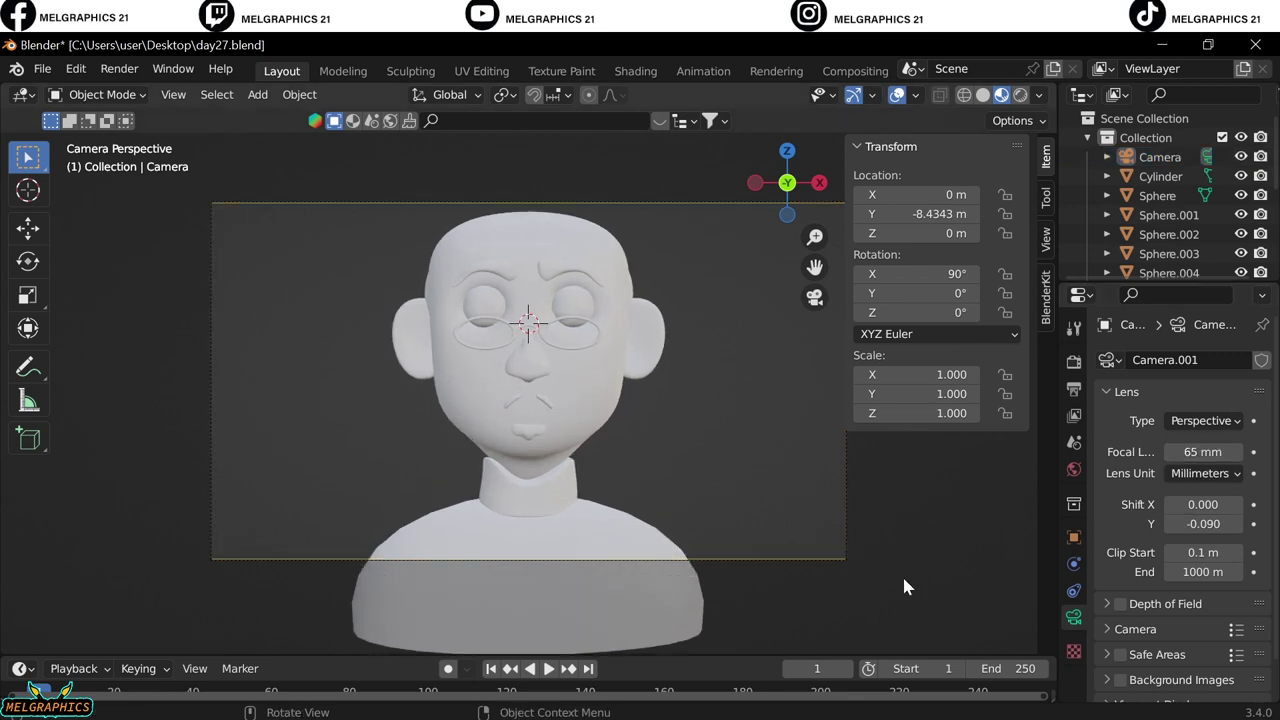
Add an area light rotated 90° on X and place it in front of the bust.
key(shift+a)
click(934, 636)
double_click(920, 273)
text(90)
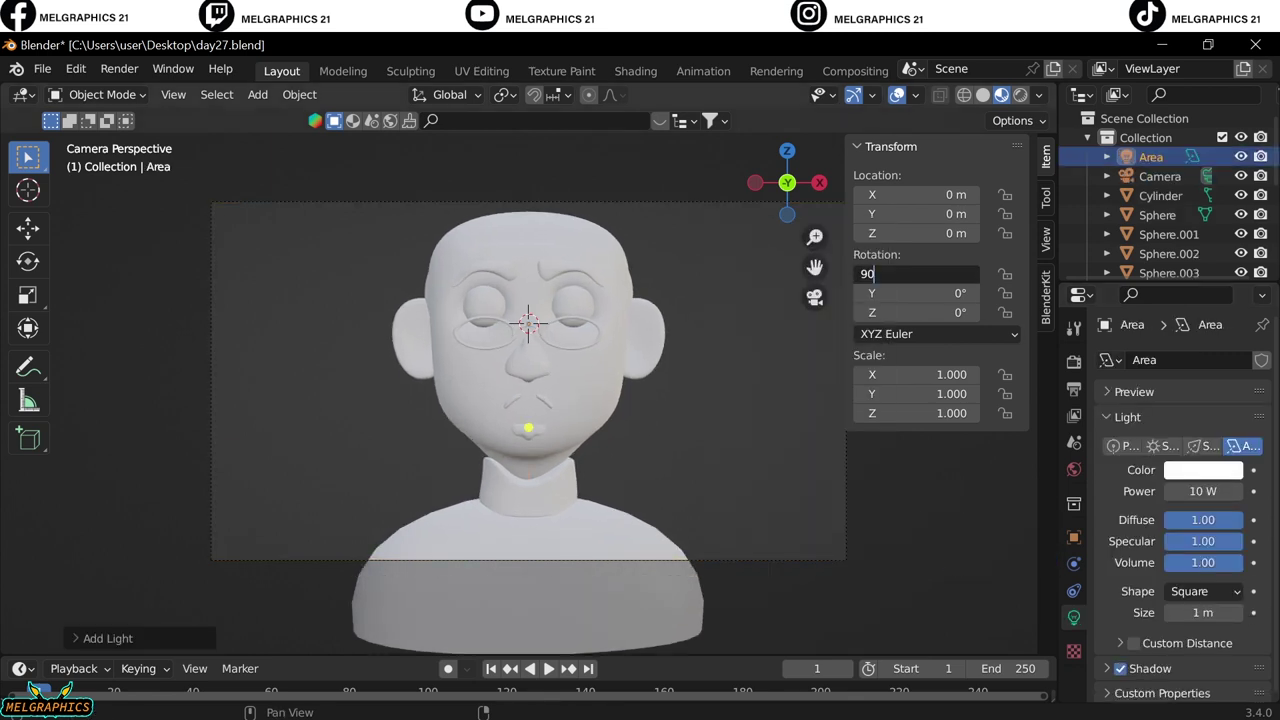
key(Return)
key(KP_3)
key(g)
key(y)
click(742, 490)
Add a second area light and move it front-to-back, undoing its rotation.
key(shift+a)
click(860, 526)
double_click(920, 273)
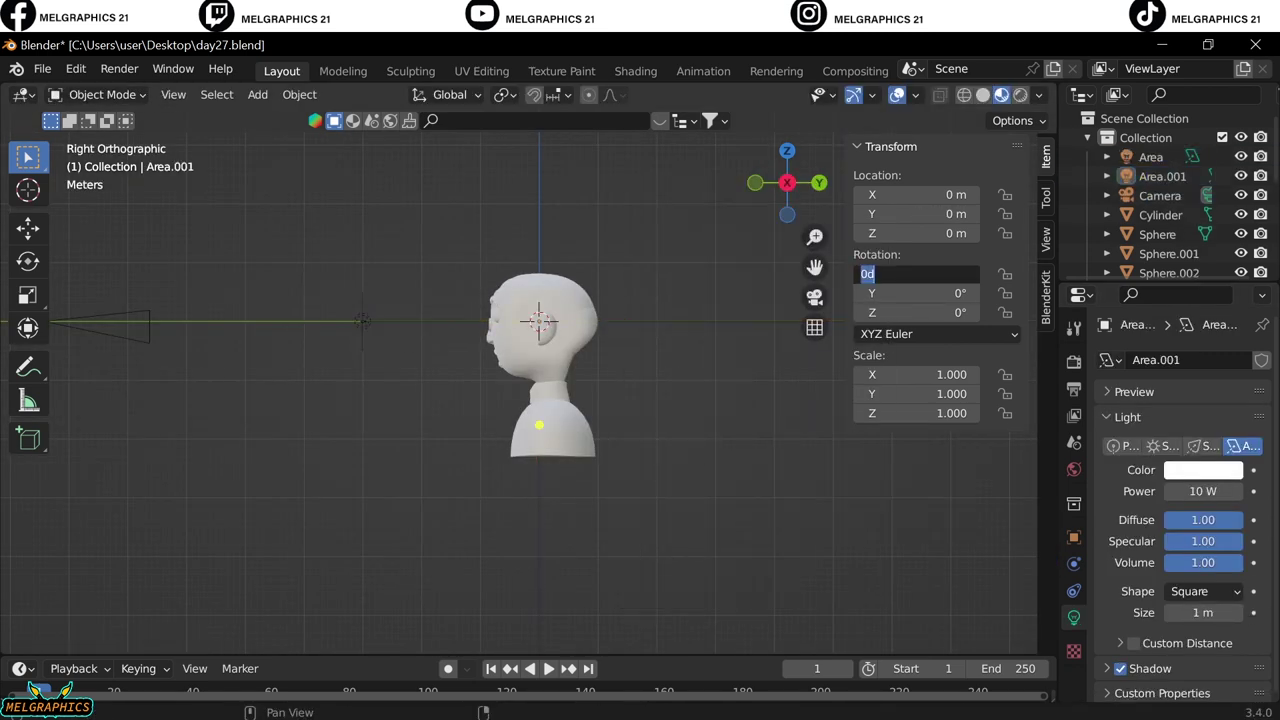
key(g)
key(y)
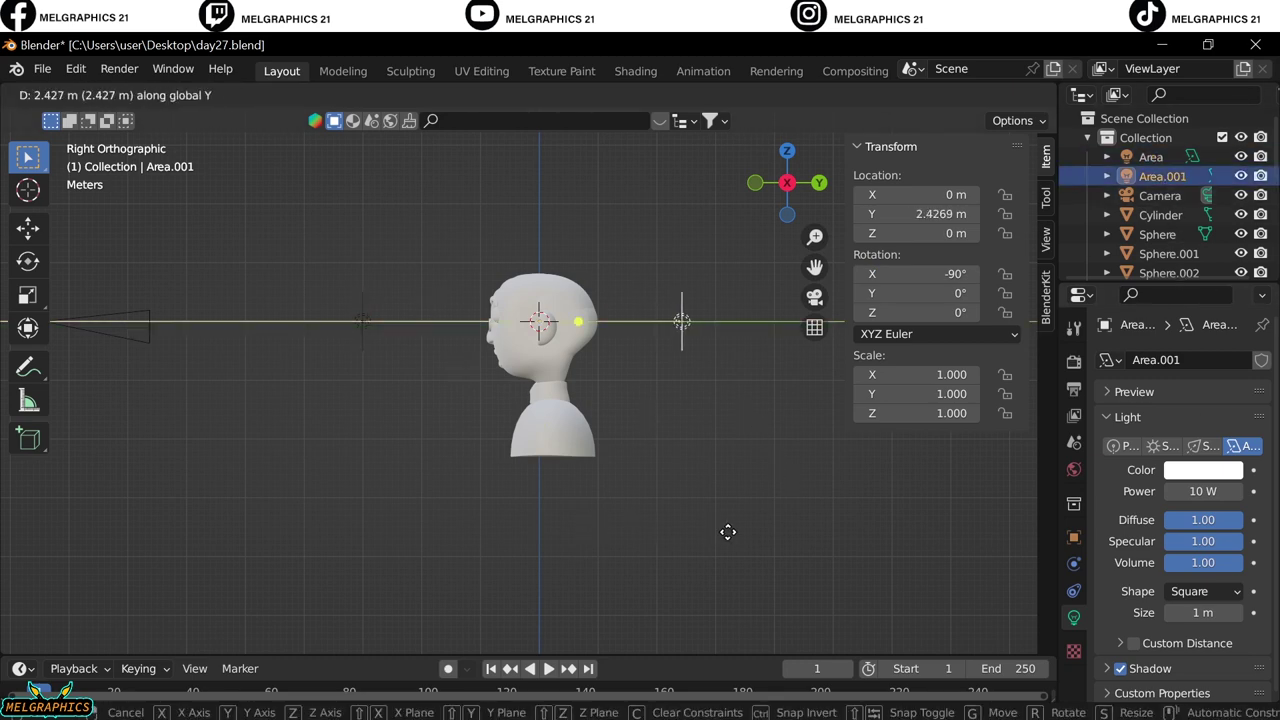
click(756, 535)
key(KP_1)
middle_drag(756, 535, 410, 528)
key(ctrl+z)
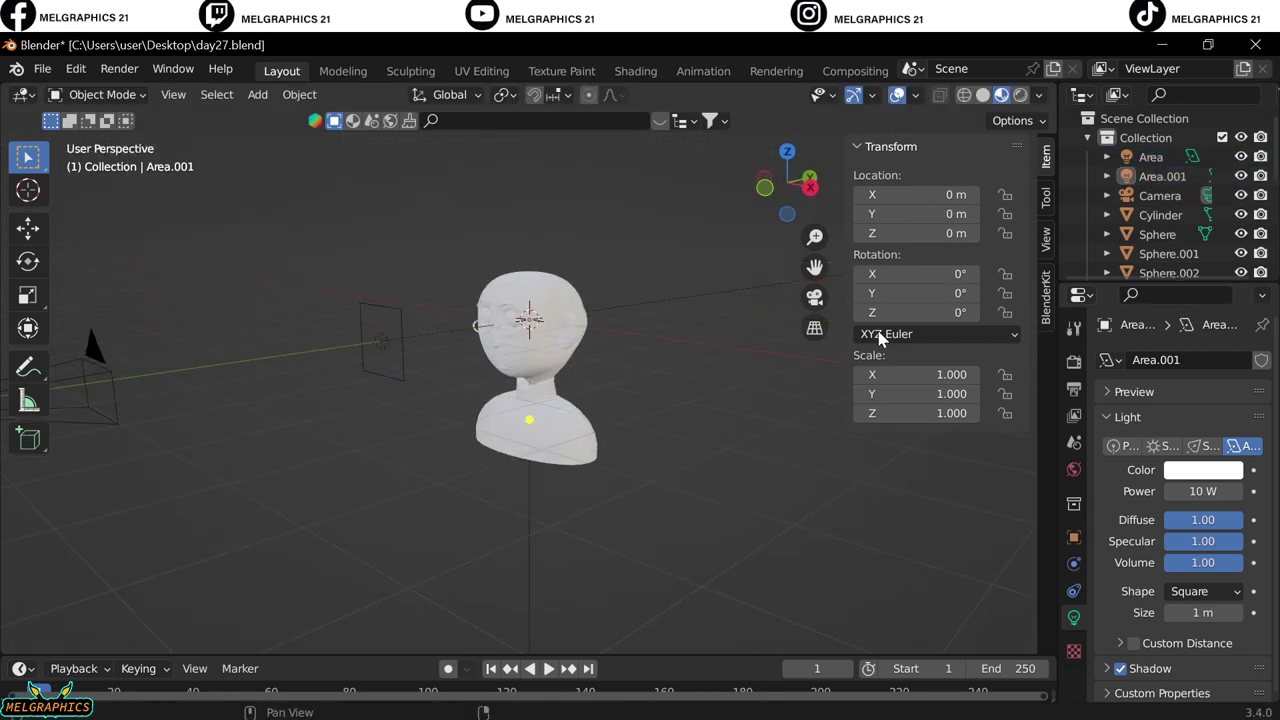
Place the second area light at the bust's right side, at X 3.005 m, slightly lower.
key(KP_1)
click(1162, 176)
key(g)
key(y)
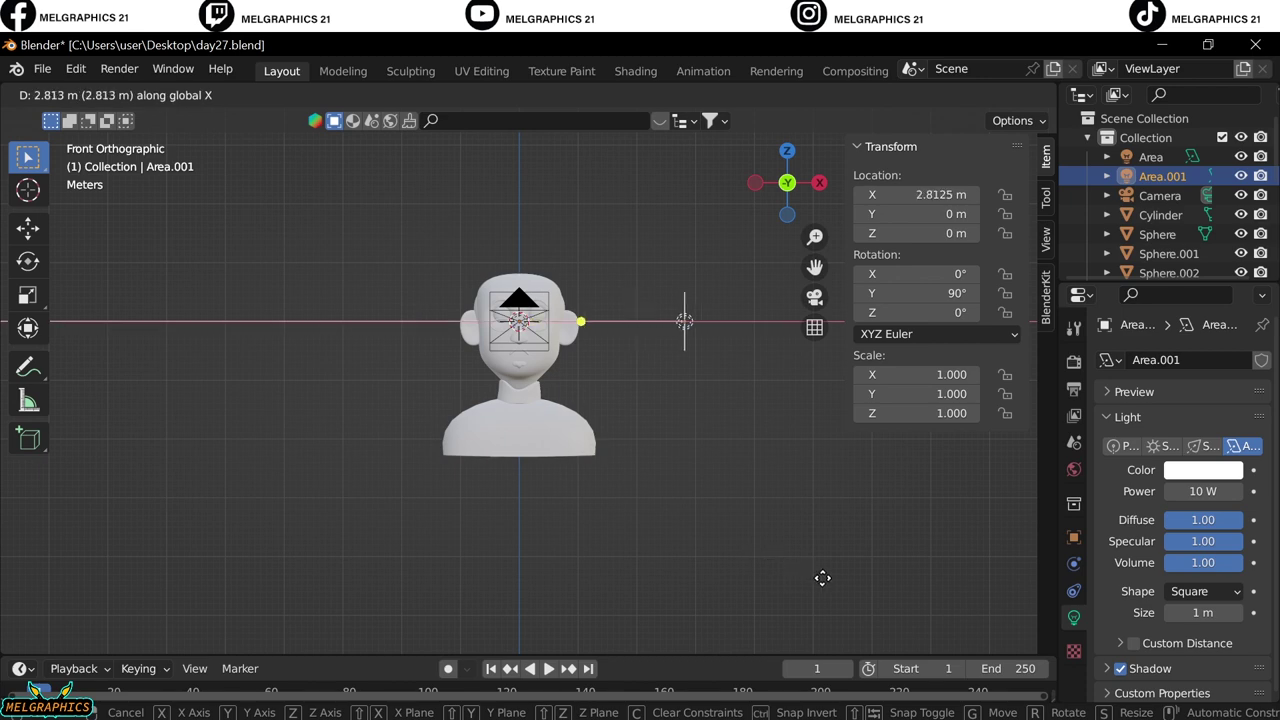
click(800, 585)
key(g)
key(z)
click(771, 635)
Import the Cyclorama FBX, scale it up and lower it behind the bust.
click(42, 68)
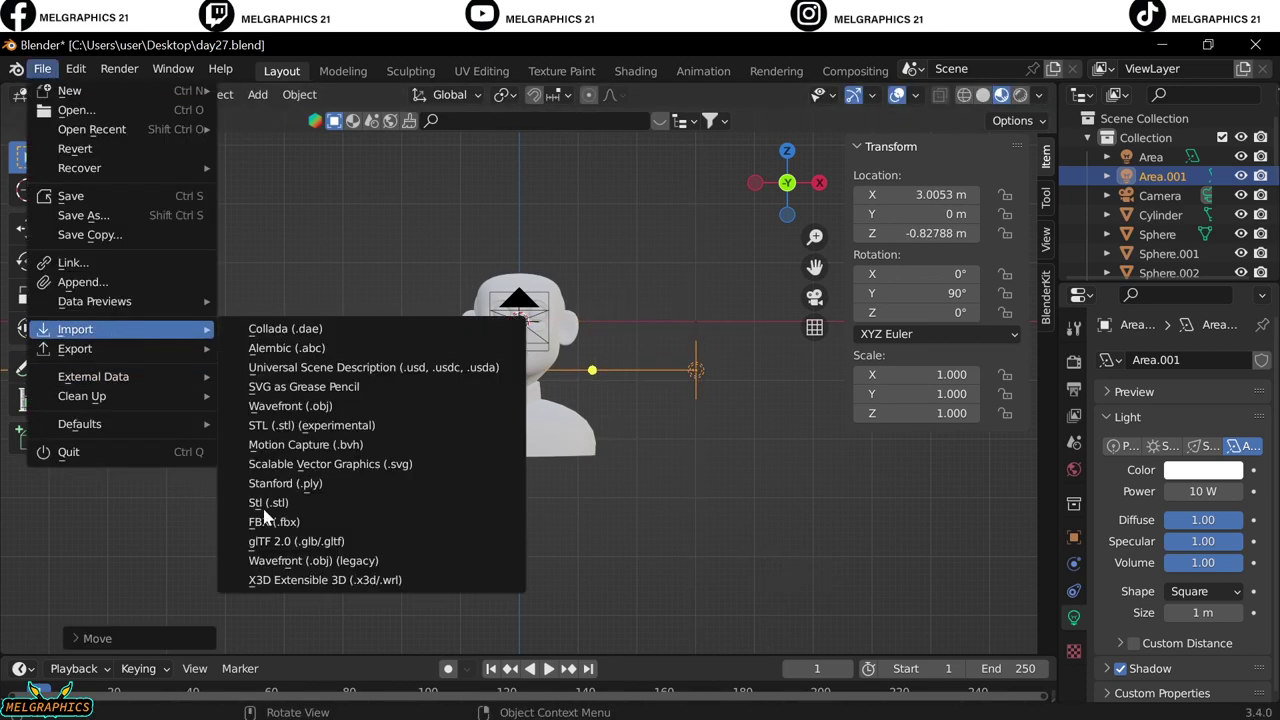
click(268, 521)
double_click(463, 323)
key(s)
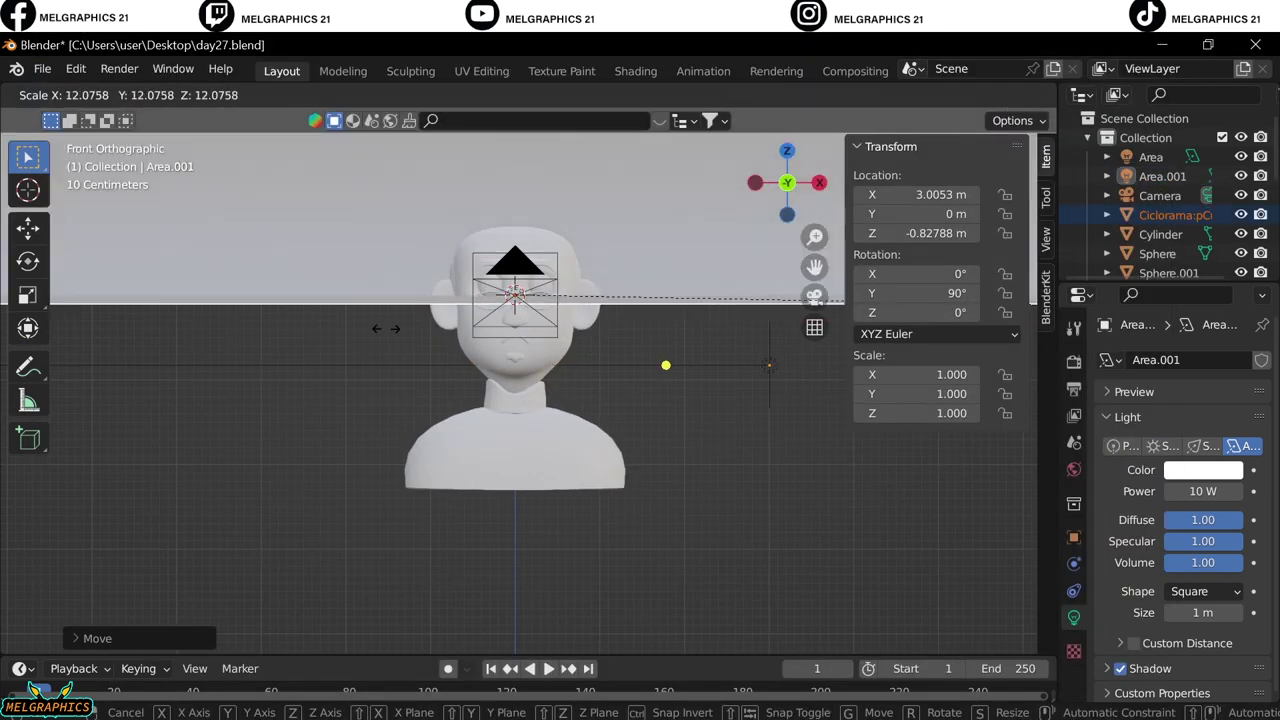
click(385, 328)
key(KP_3)
key(g)
key(z)
click(748, 563)
key(KP_0)
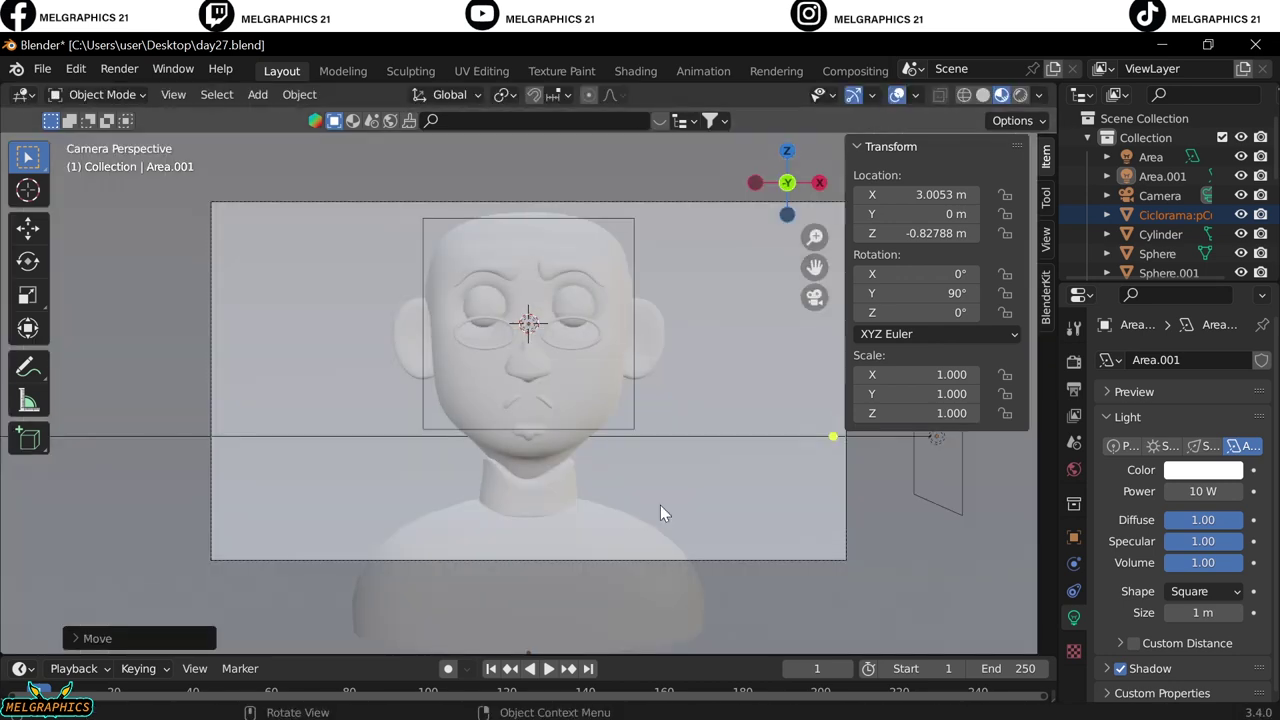
Give the head material a pinkish skin-tone base colour (saturation 0.689).
click(1157, 253)
click(1074, 697)
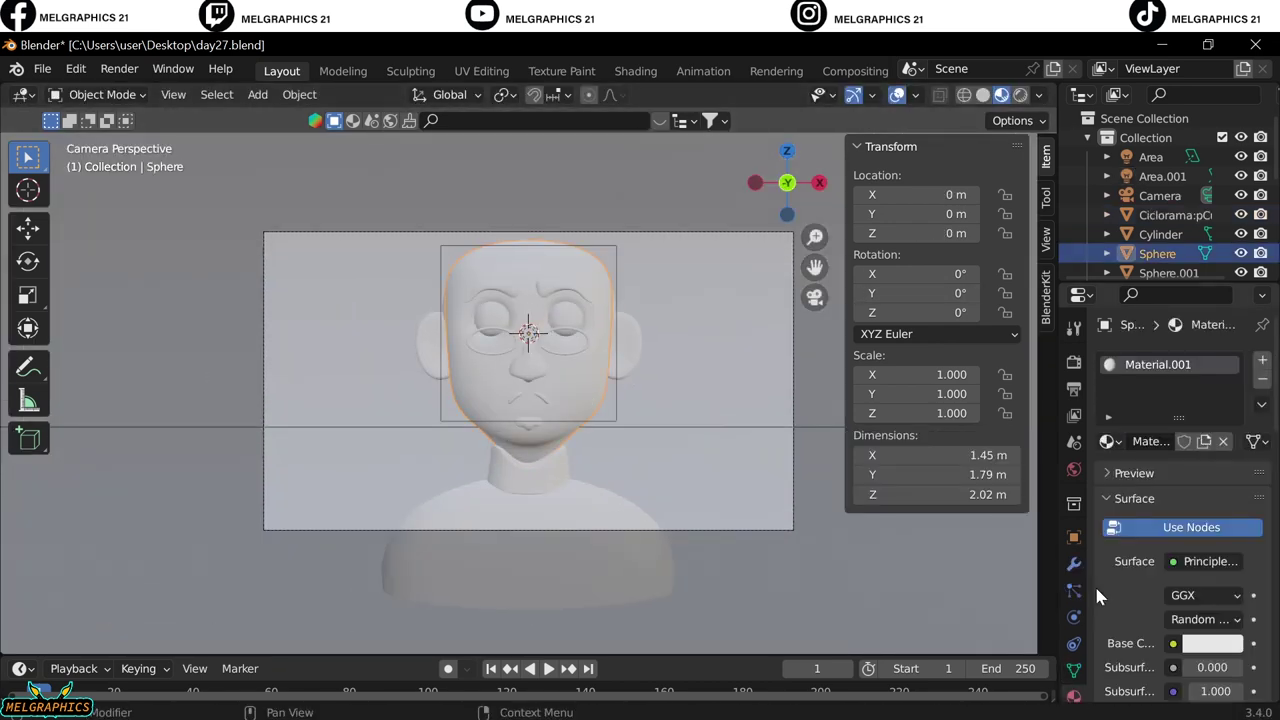
click(1212, 643)
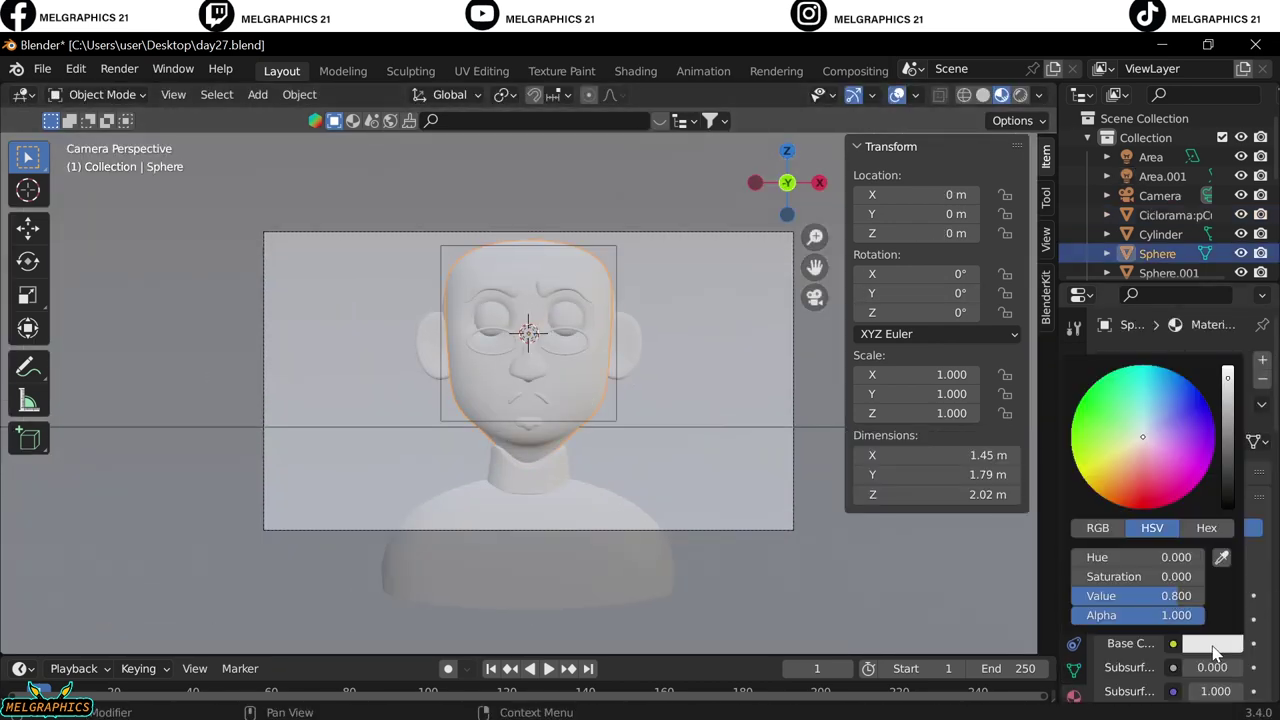
drag(1152, 458, 1140, 453)
scroll(1140, 453, down, 8)
scroll(1138, 458, up, 3)
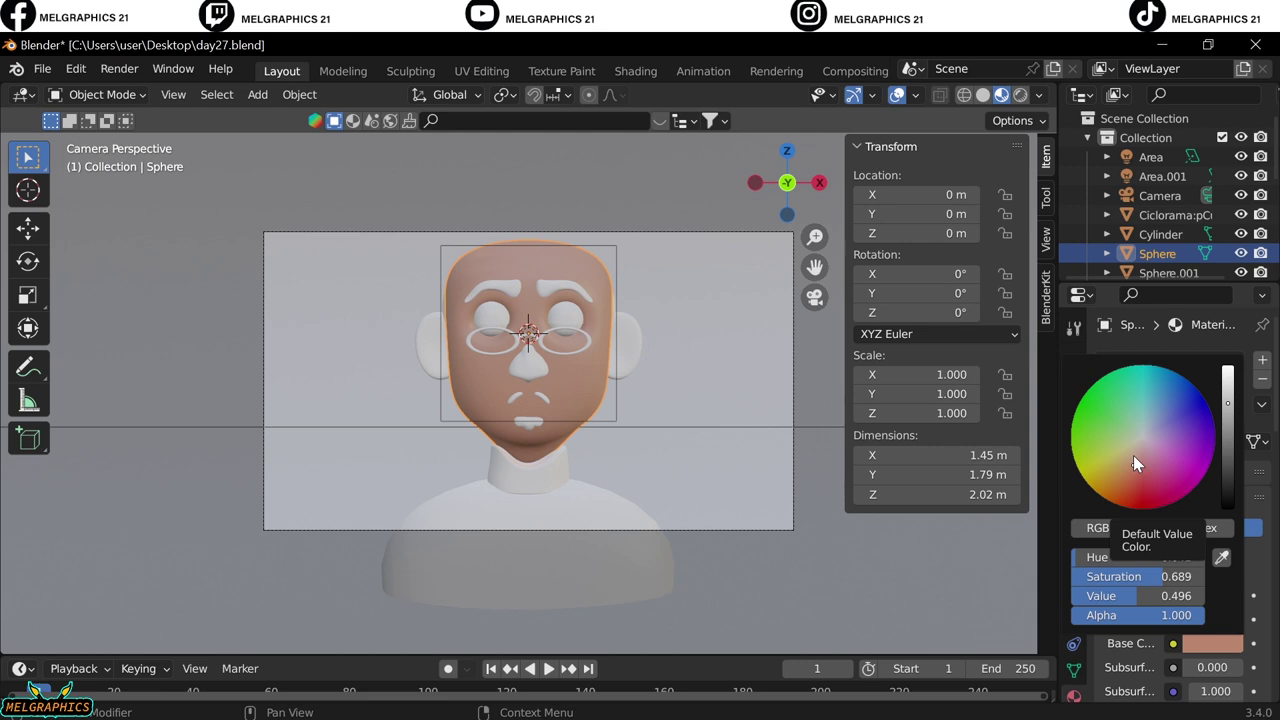
click(1213, 643)
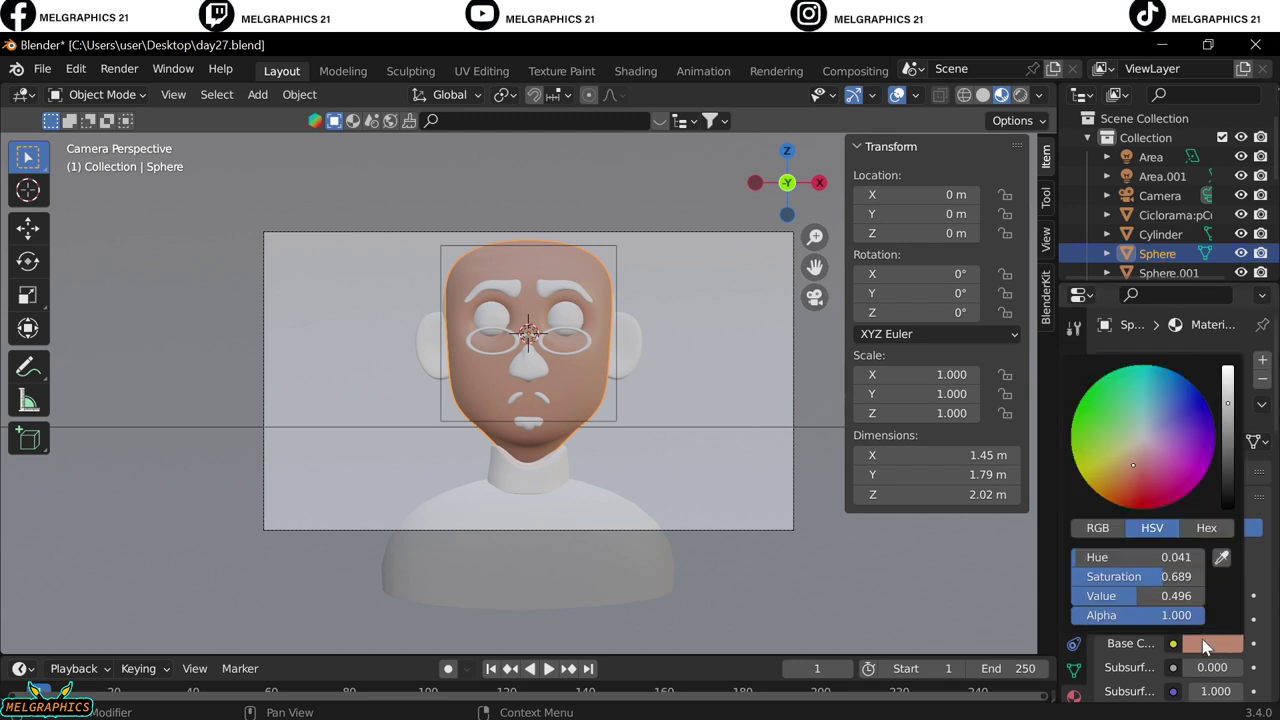
Add a new material to the ear and start setting its skin-tone base colour.
click(632, 352)
click(1207, 441)
click(1213, 643)
click(1140, 557)
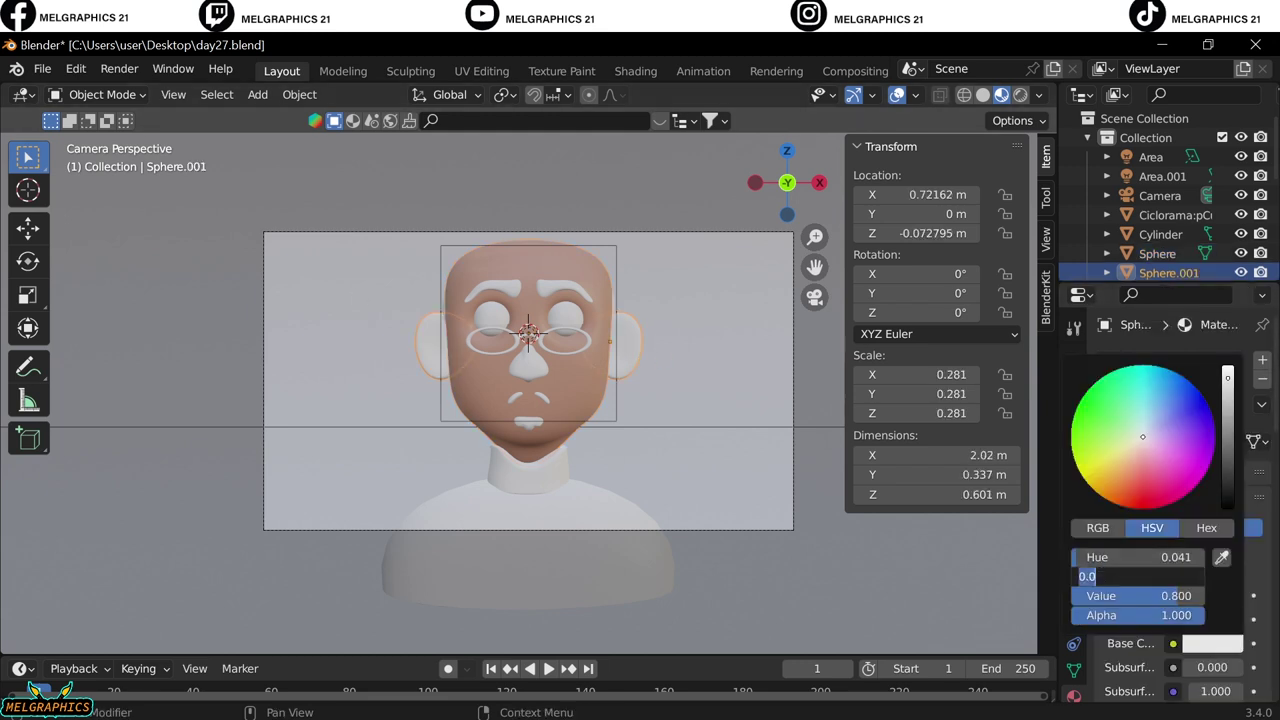
Give the nose a new material with an adjusted base colour value, then check the eyes' colour.
click(528, 368)
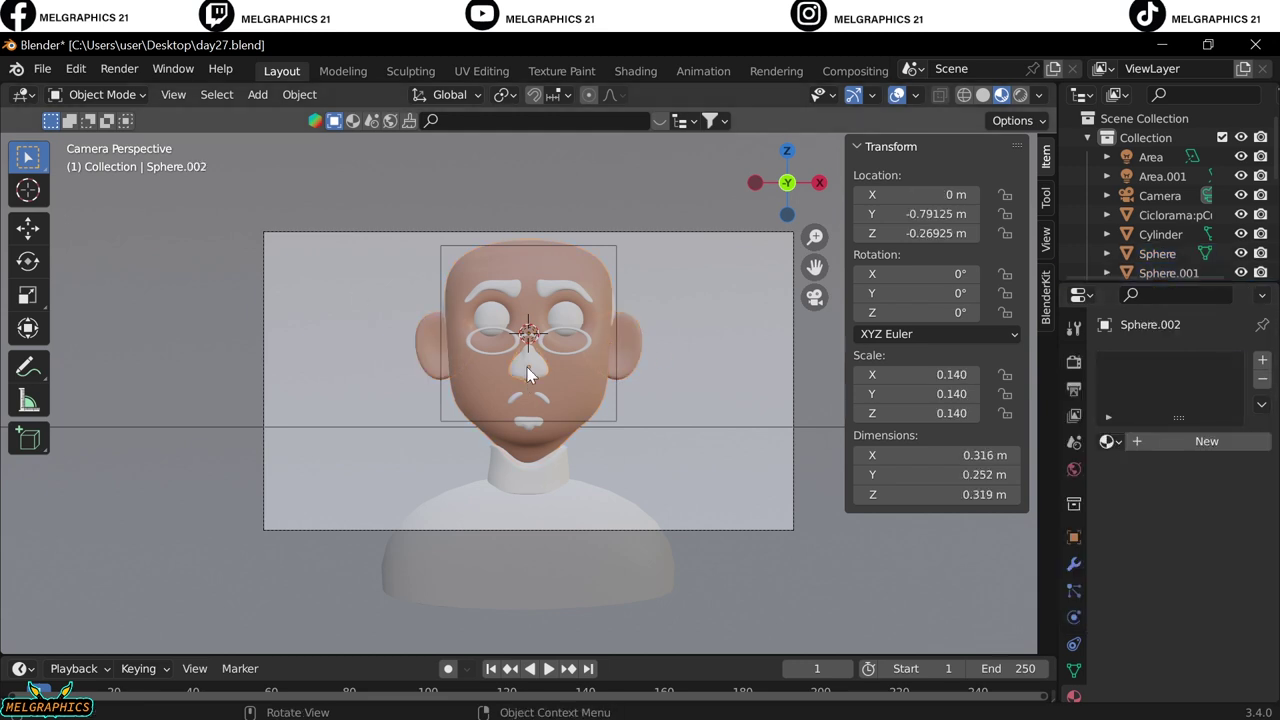
click(1143, 437)
click(1213, 643)
click(1140, 557)
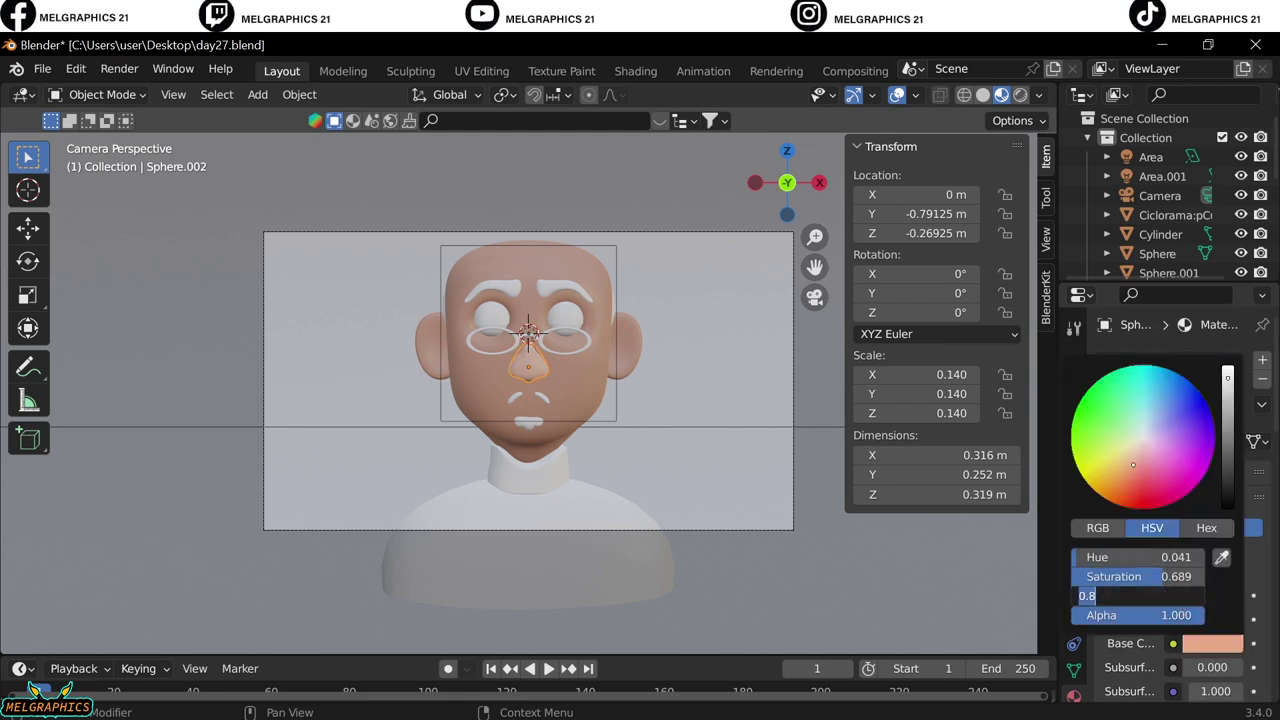
key(Return)
scroll(528, 330, up, 3)
click(614, 214)
click(1213, 643)
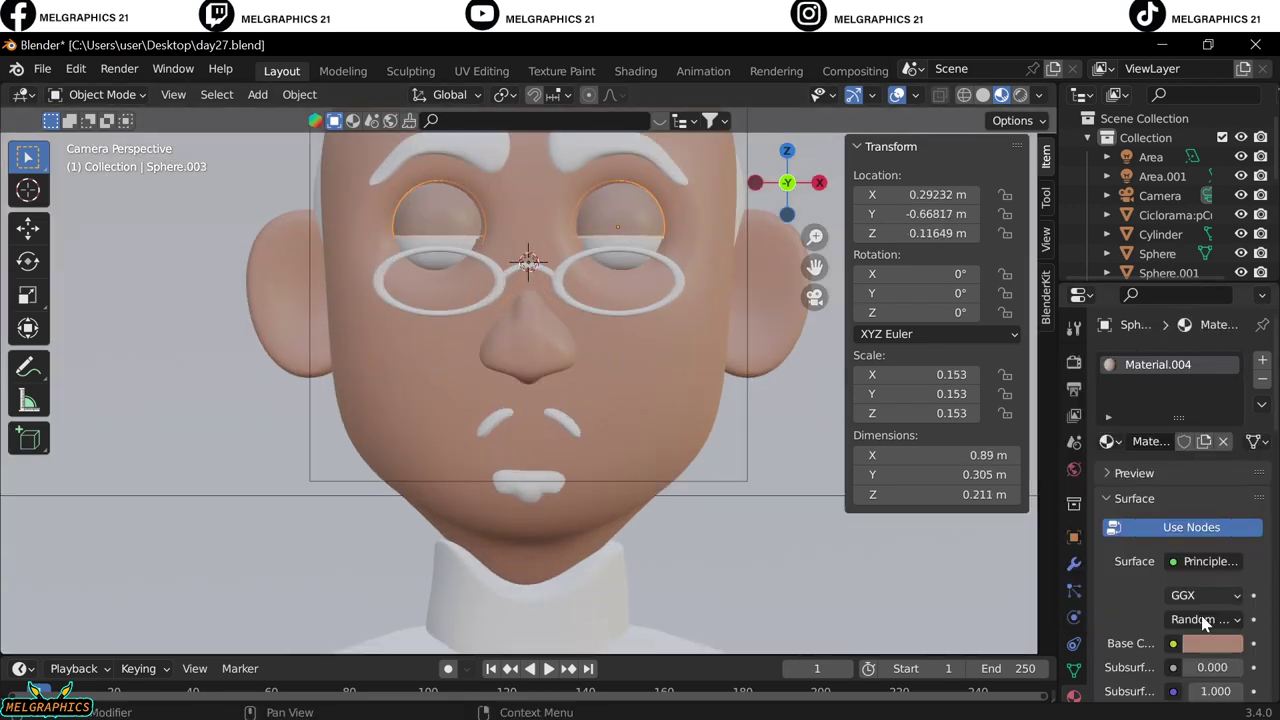
click(1213, 643)
Give the glasses rims a new material with a darker beige base colour.
click(400, 290)
click(1180, 443)
click(1213, 643)
click(1126, 432)
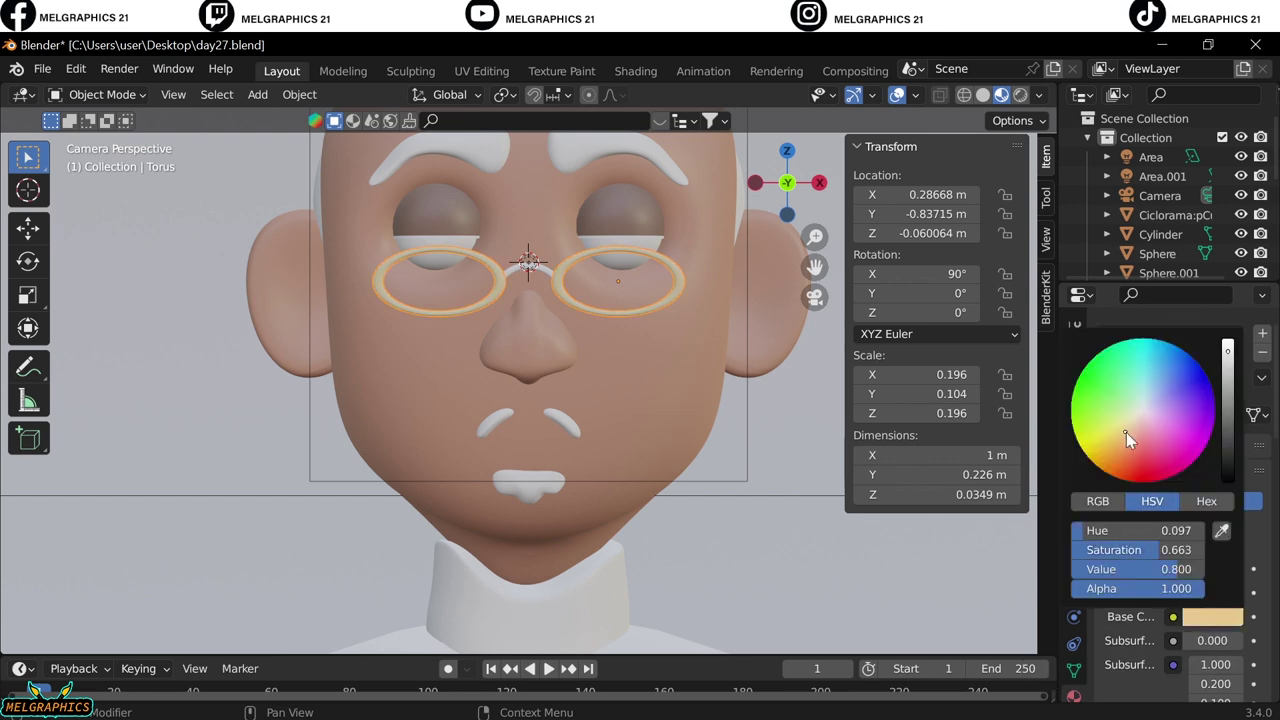
click(1228, 388)
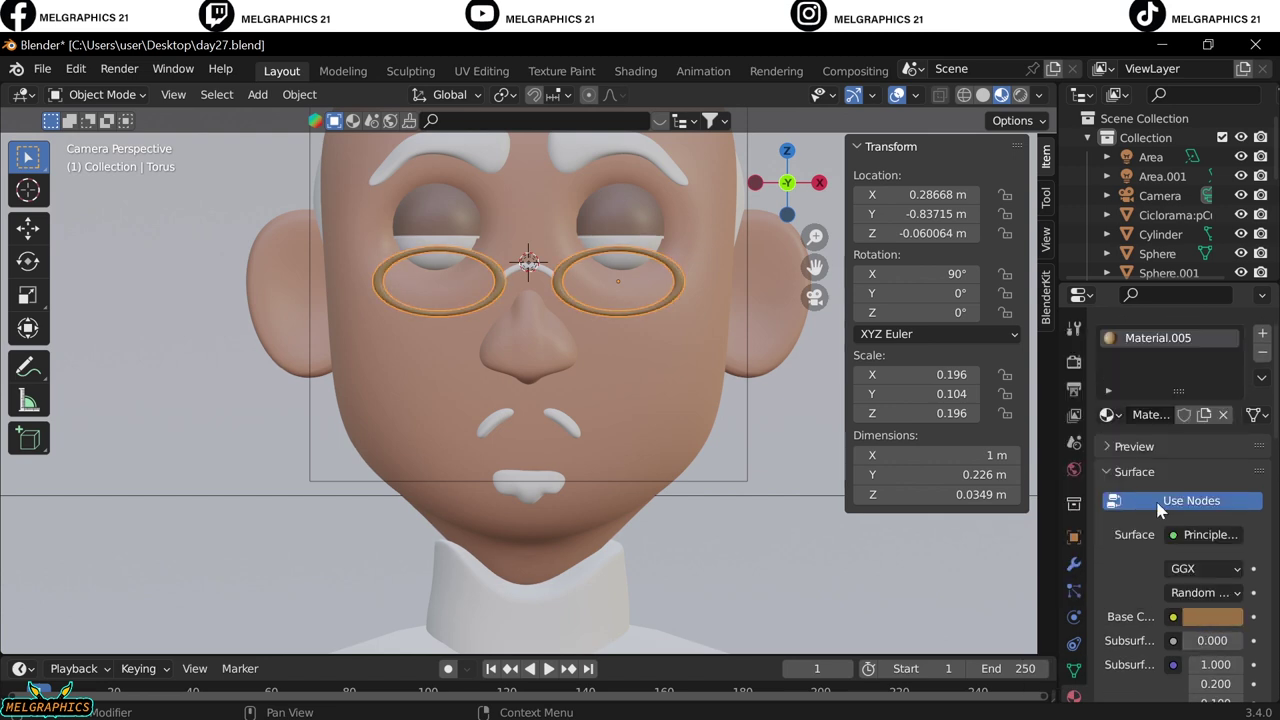
click(1190, 616)
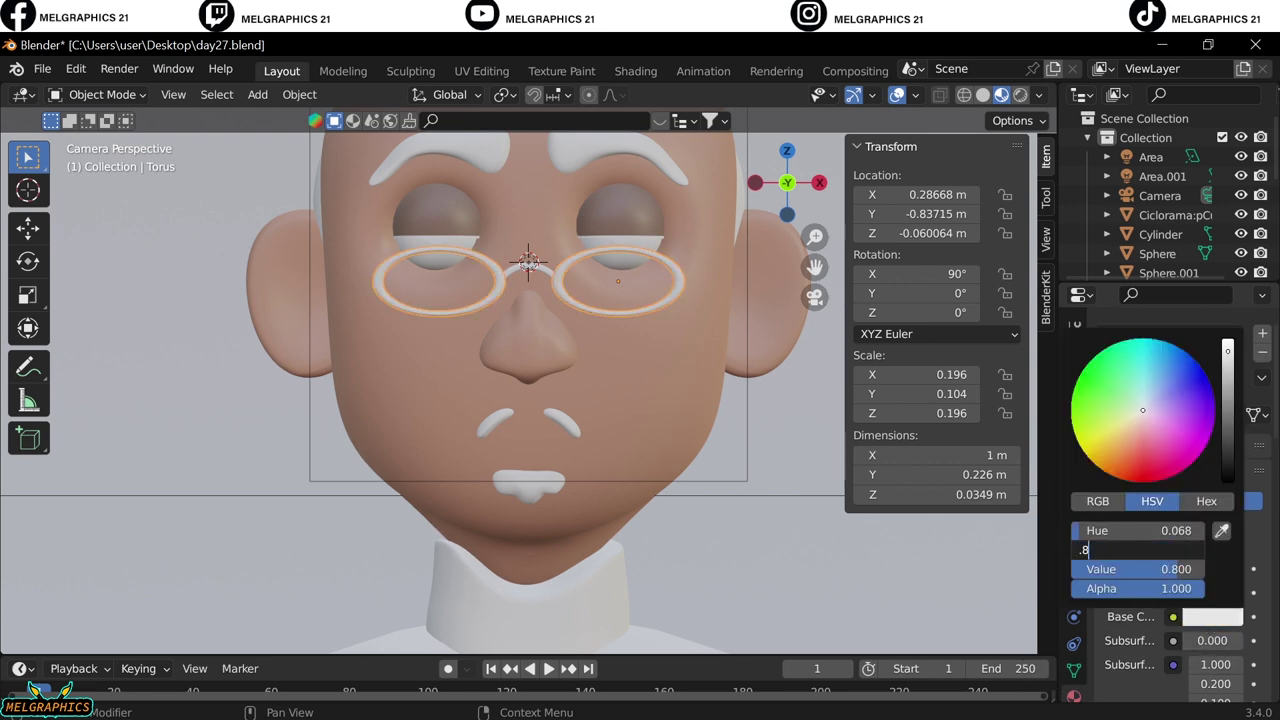
key(Return)
scroll(1240, 642, down, 5)
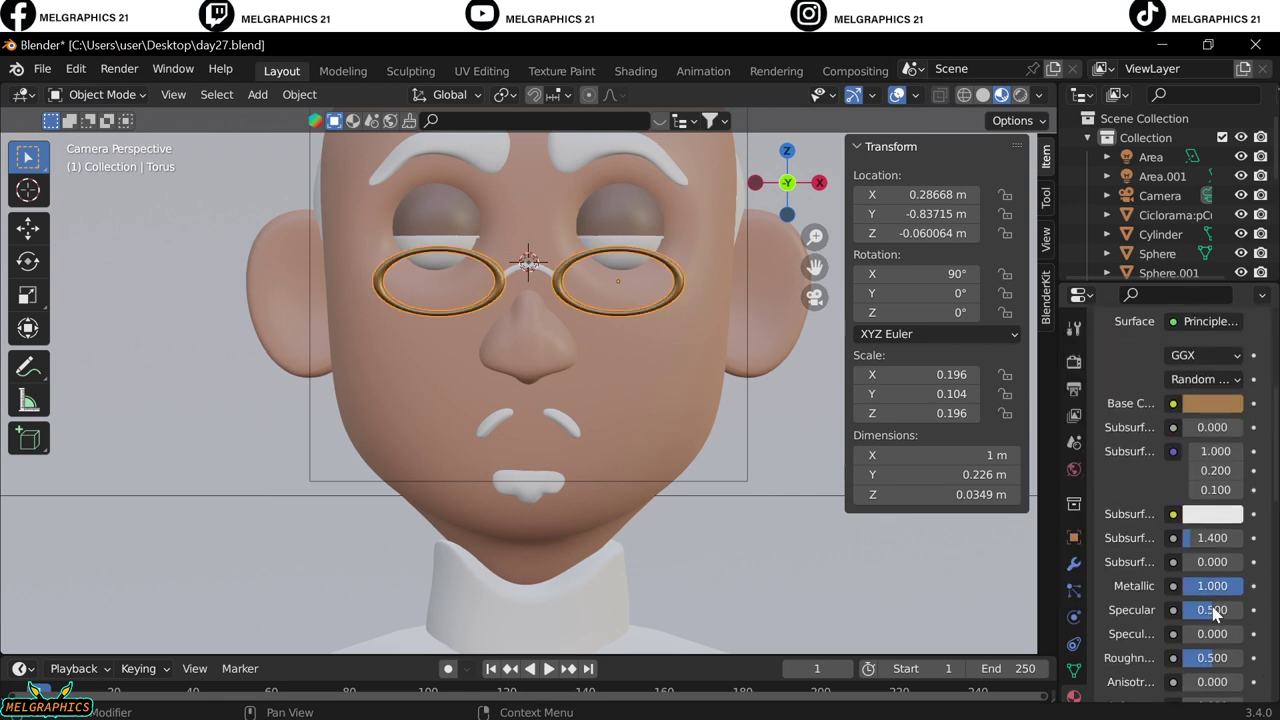
Add a material to the glasses bridge with colour value 24, then undo the extra edits.
click(528, 278)
click(1208, 455)
click(1190, 643)
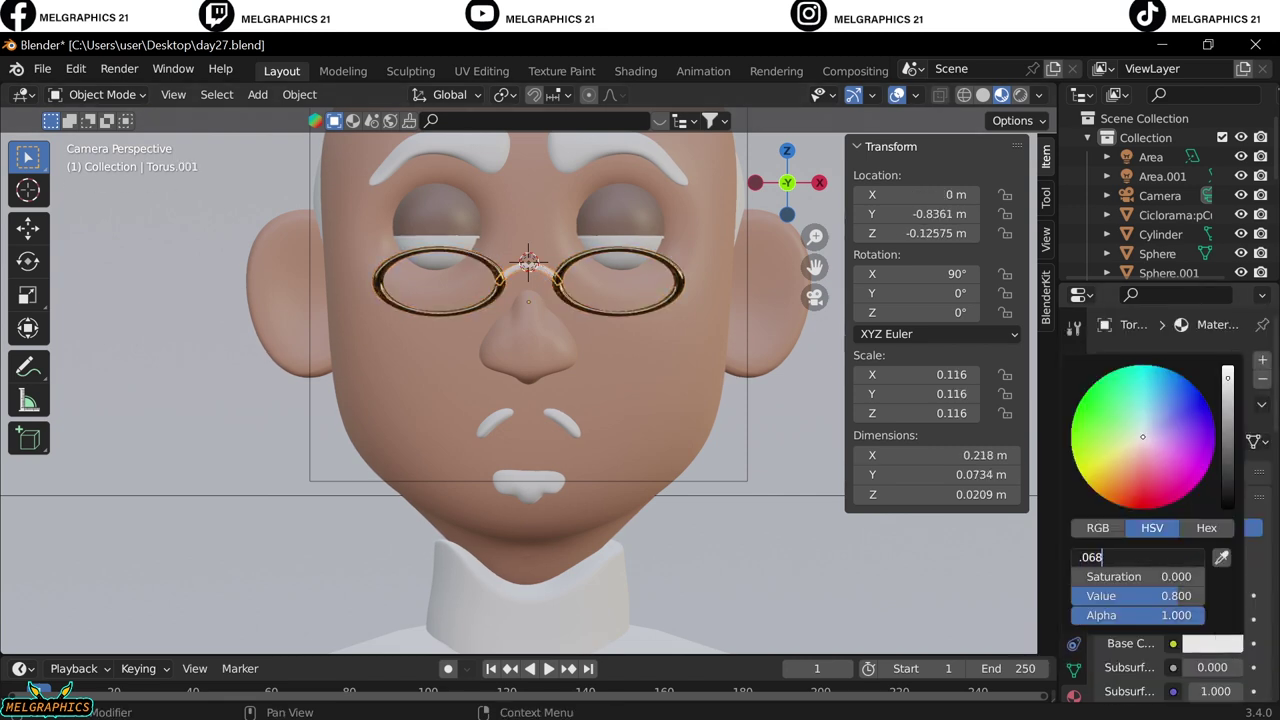
text(24)
key(Return)
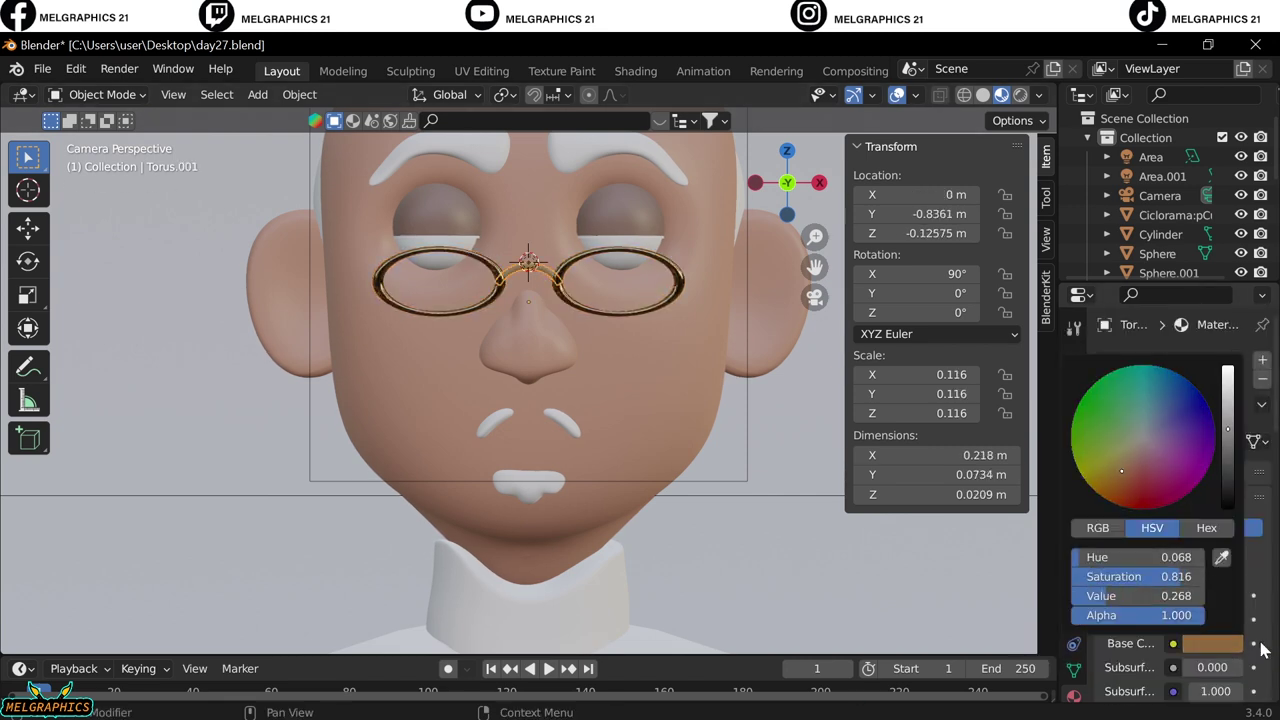
key(ctrl+z)
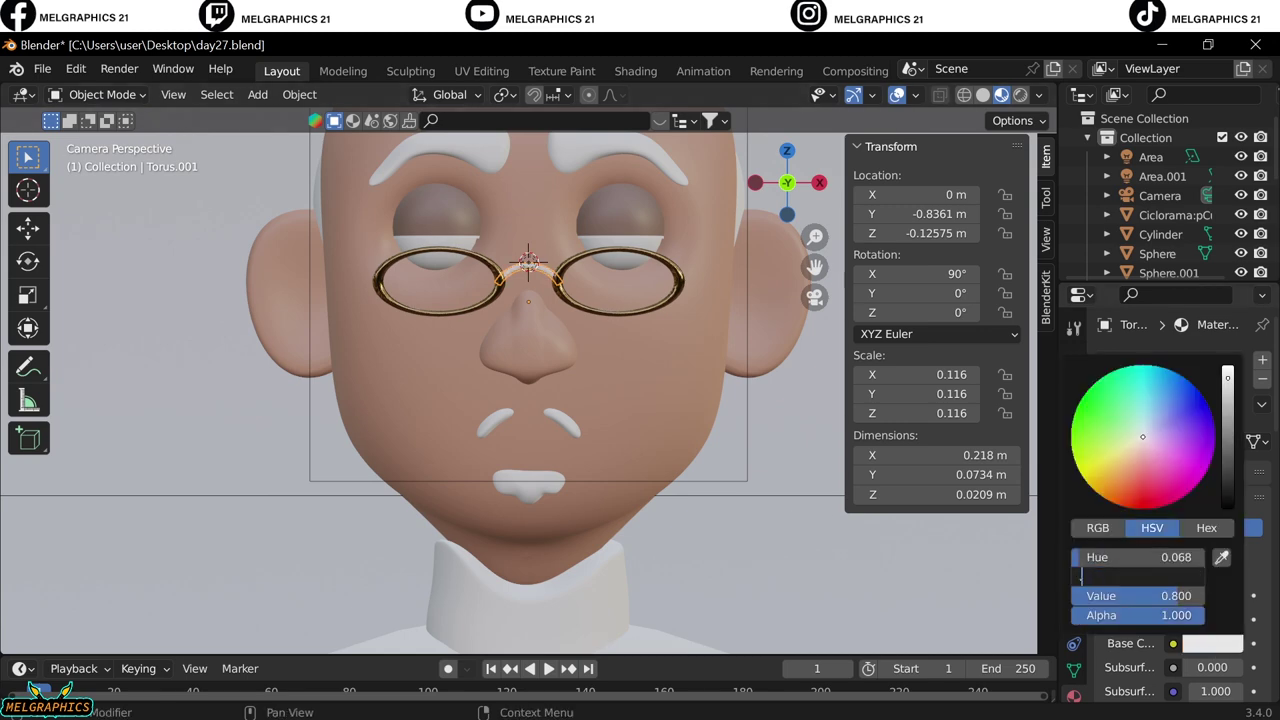
key(Return)
scroll(1205, 620, down, 1)
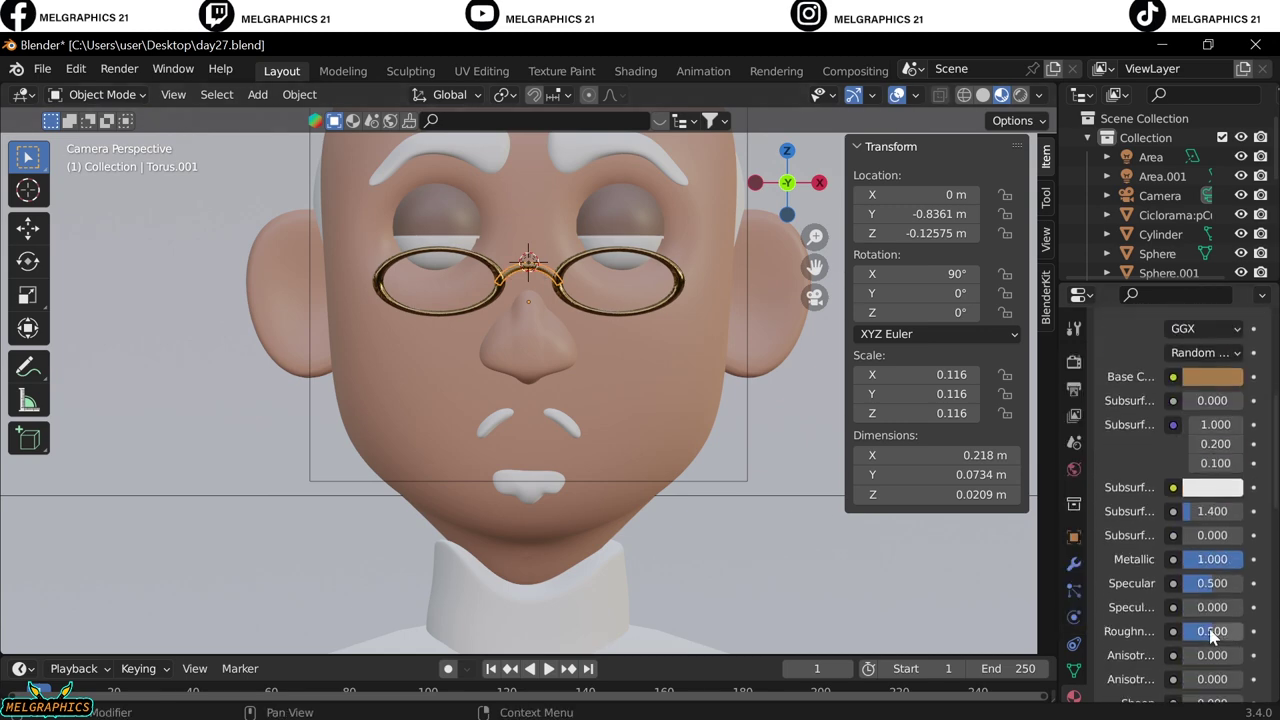
key(ctrl+z)
key(ctrl+z)
key(ctrl+z)
Undo the last colour changes and reopen the base colour picker for the next piece.
click(1212, 643)
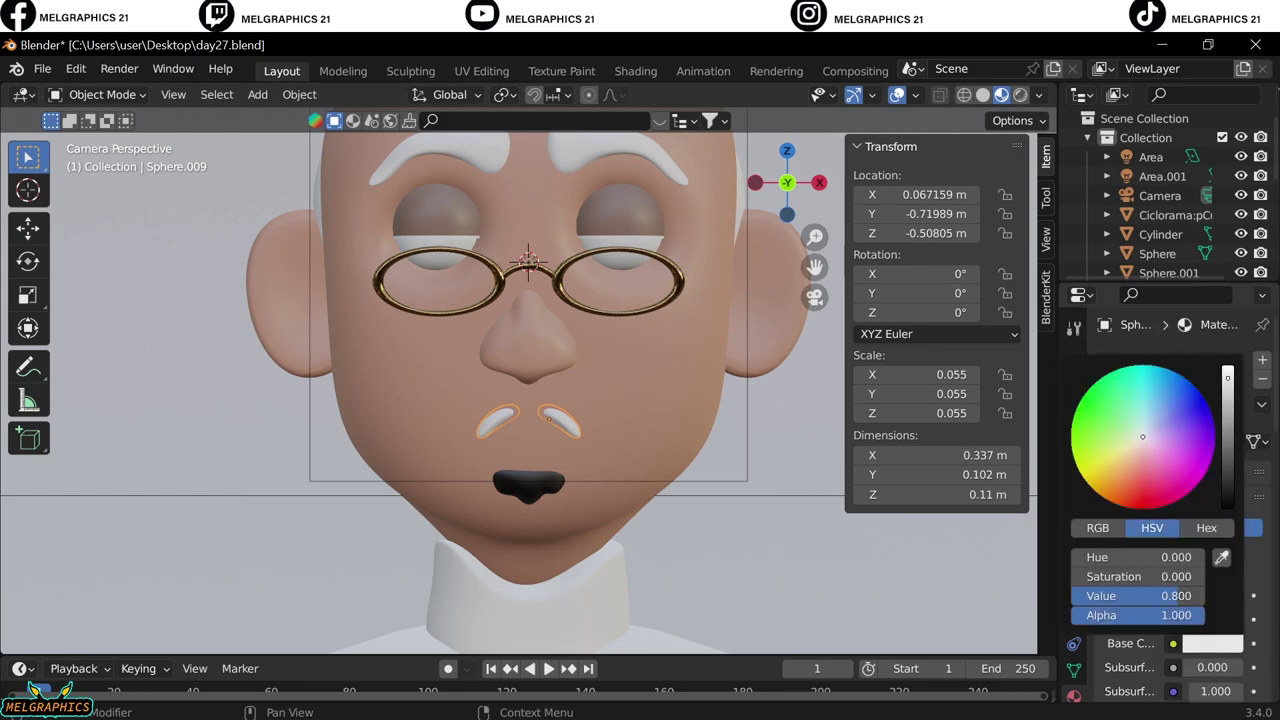
key(ctrl+z)
key(ctrl+z)
key(ctrl+z)
key(ctrl+z)
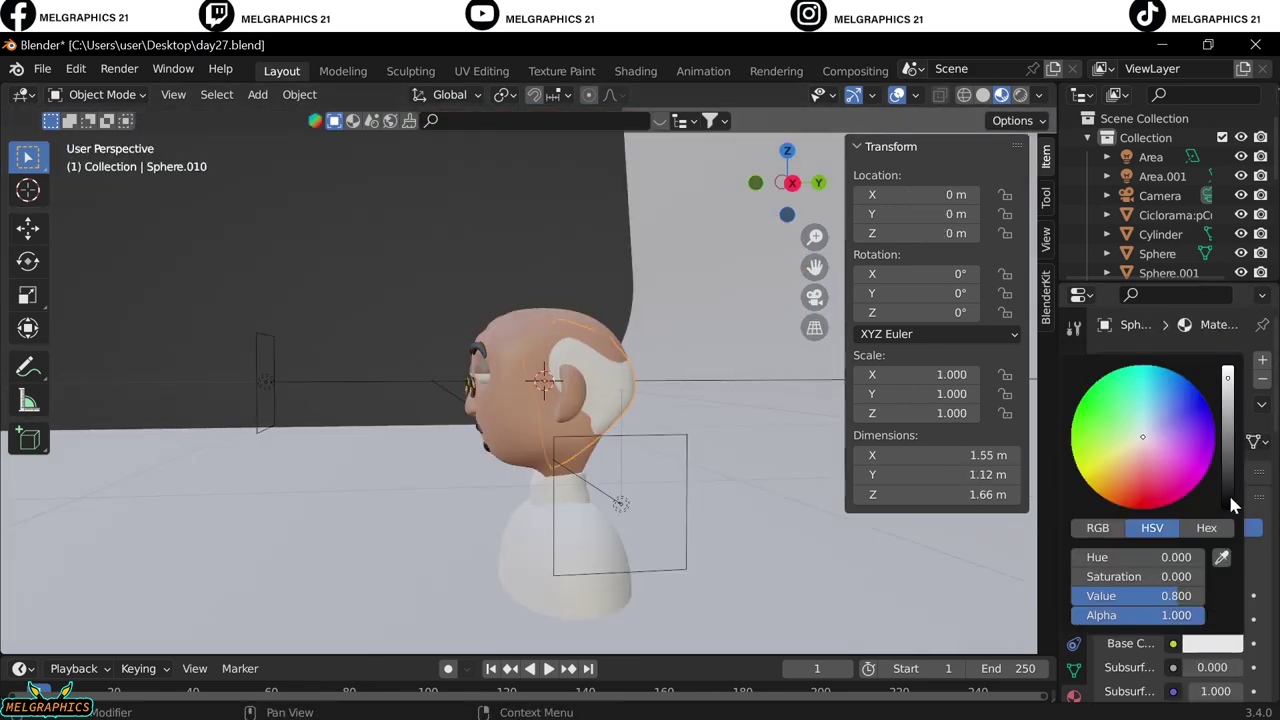
key(ctrl+z)
key(ctrl+z)
key(ctrl+z)
key(ctrl+z)
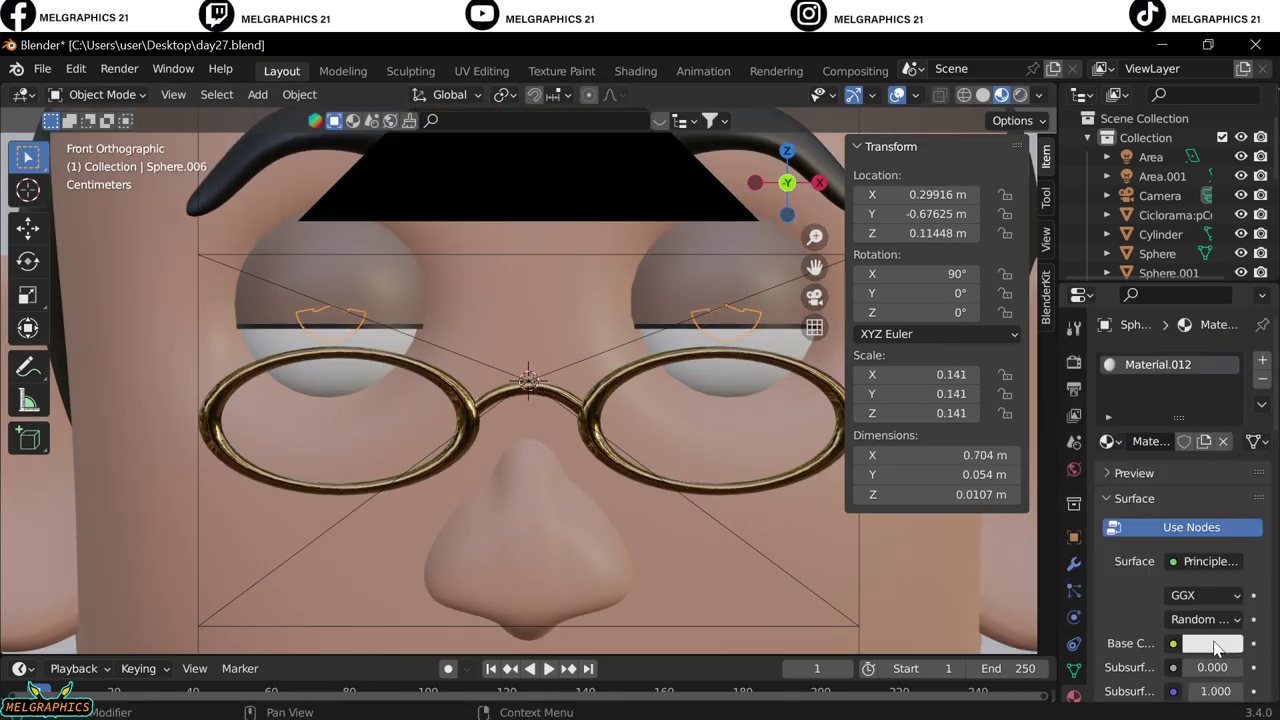
key(ctrl+z)
key(ctrl+z)
key(ctrl+z)
key(ctrl+z)
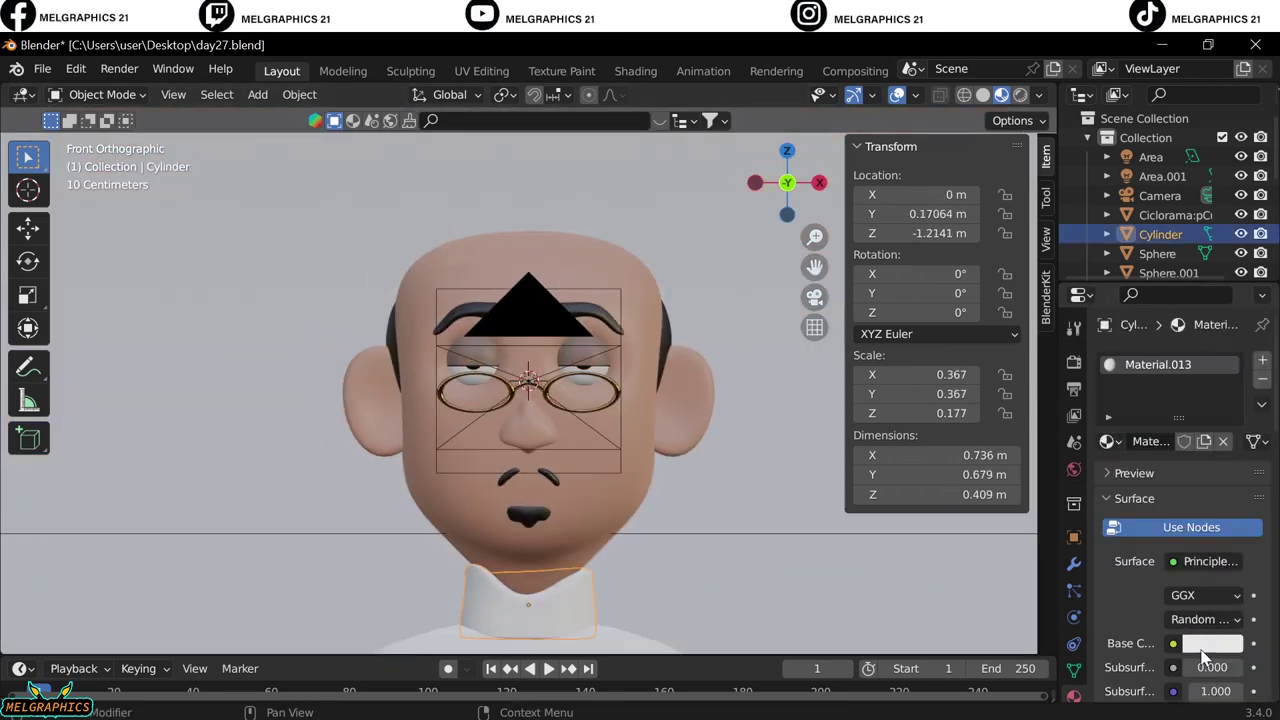
click(1212, 643)
click(1212, 643)
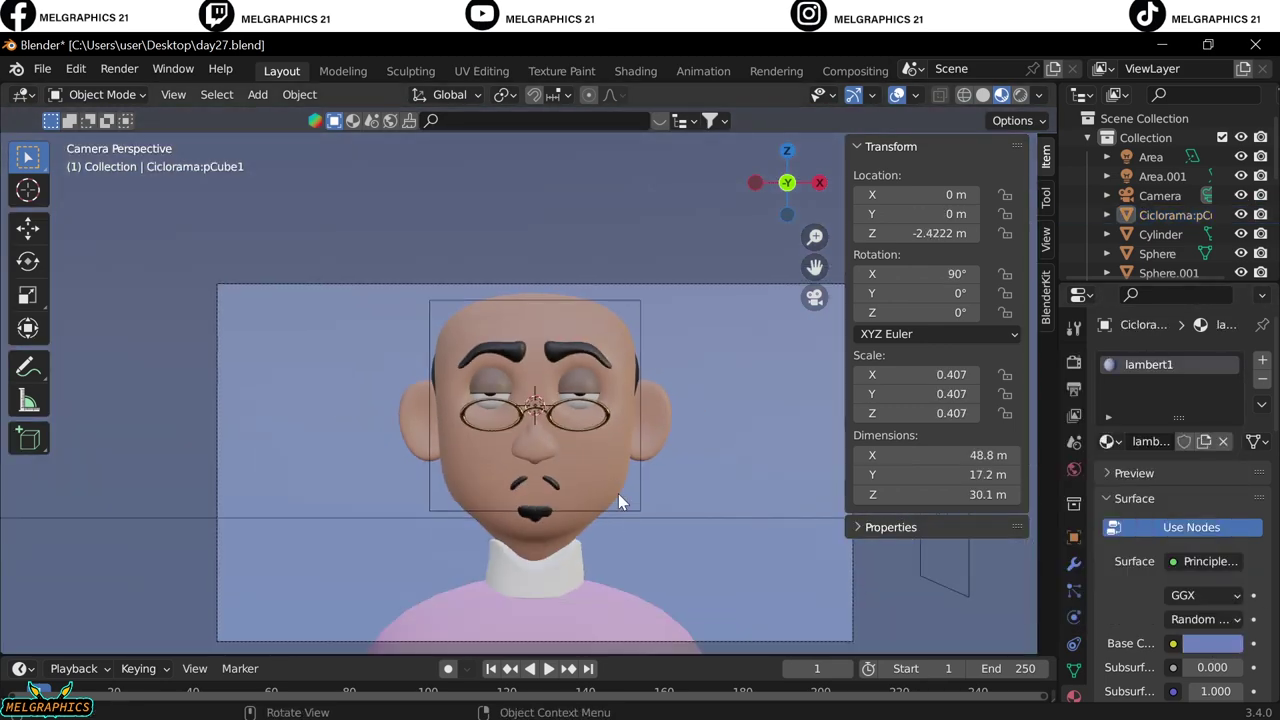
Save the file, set the pink light's power to 2000, and render a test image.
click(42, 68)
click(70, 196)
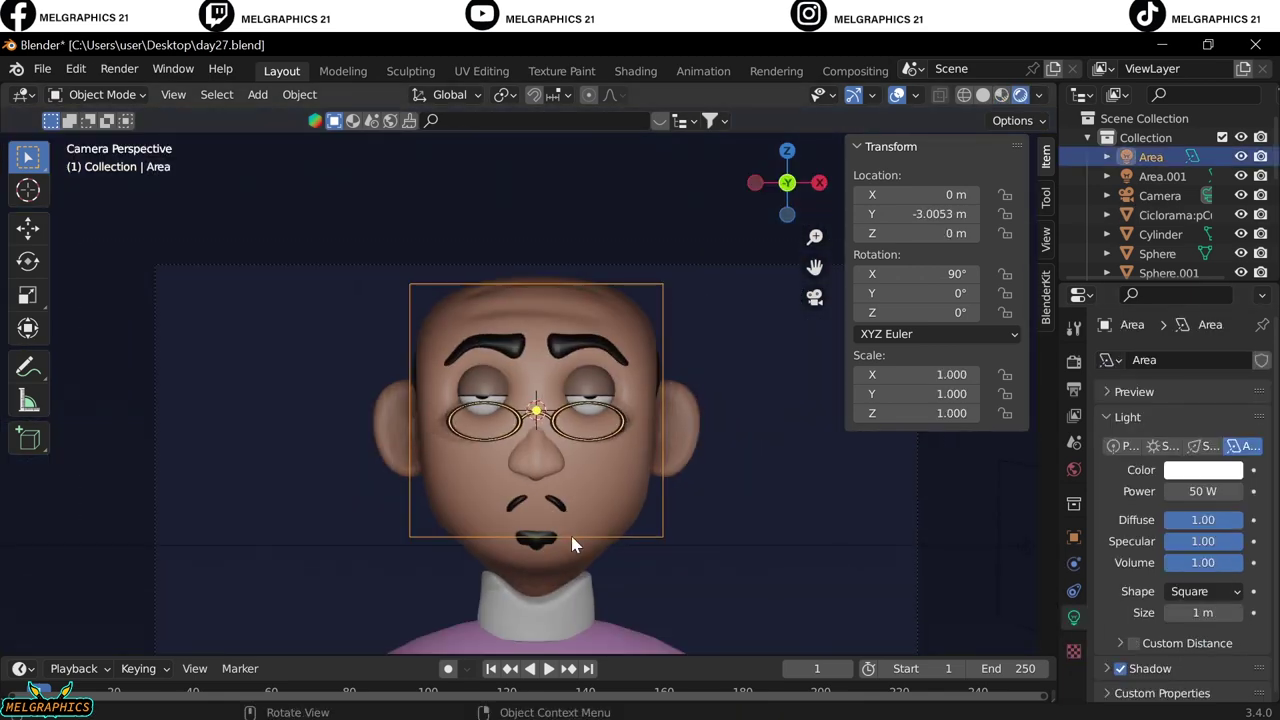
double_click(1203, 491)
text(2000)
key(Return)
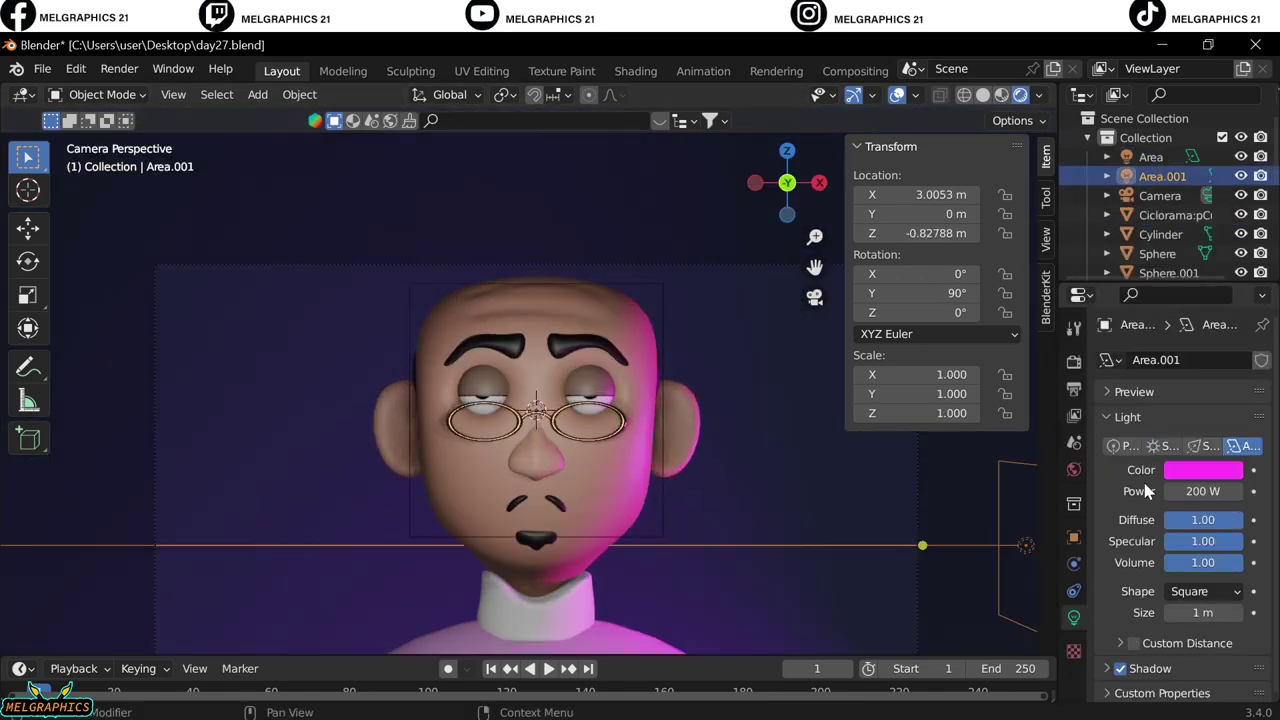
click(119, 68)
click(140, 88)
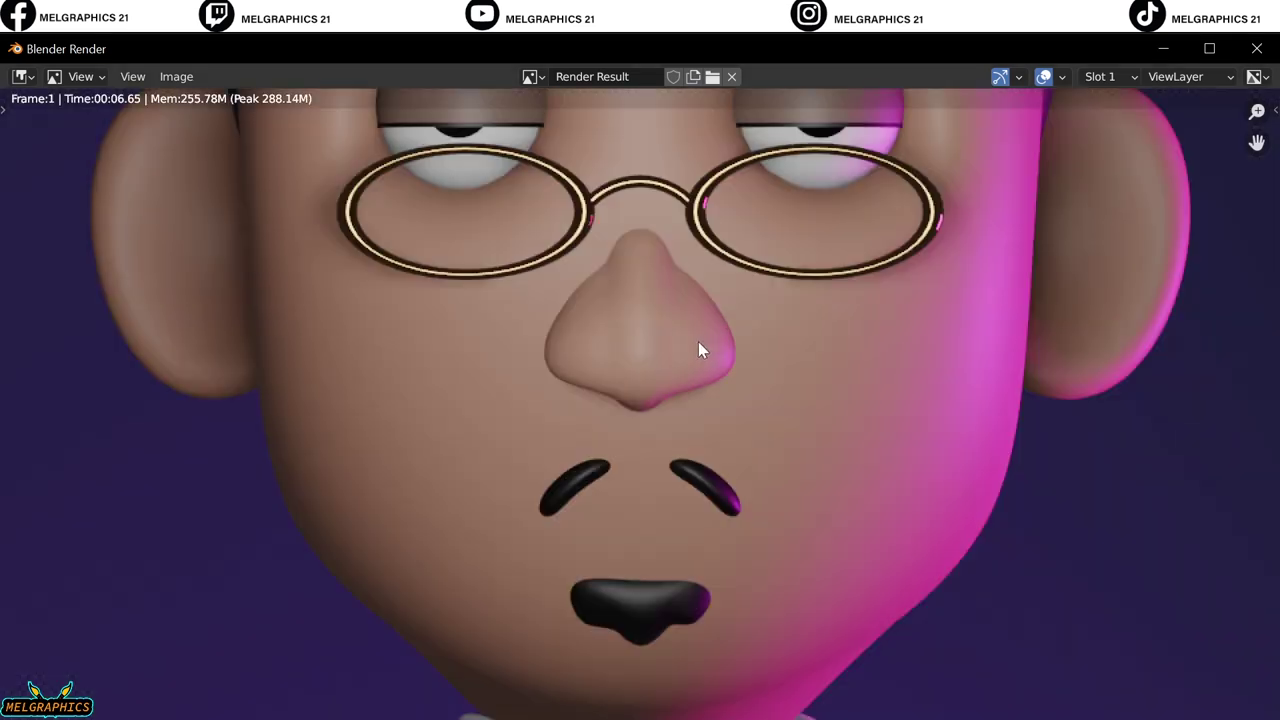
Close the render, select the front light, view through the camera and render again.
scroll(718, 338, down, 2)
scroll(708, 349, down, 2)
scroll(708, 349, up, 4)
click(1257, 48)
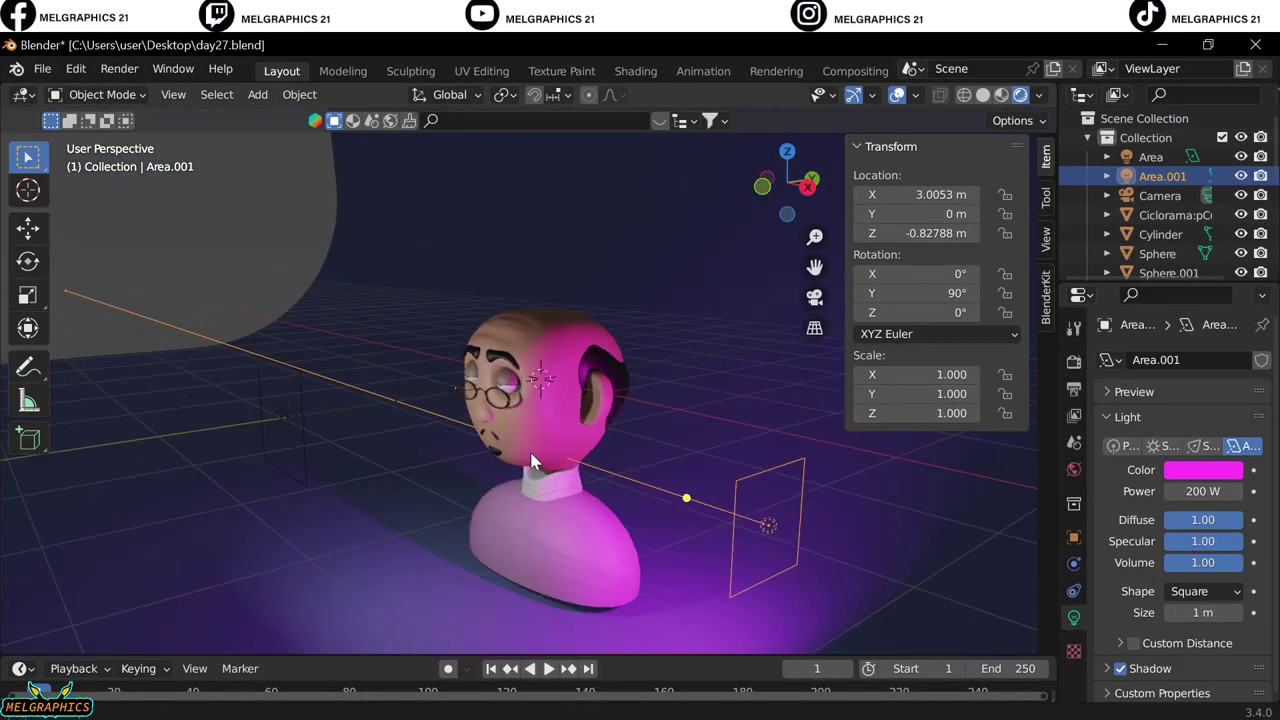
click(1151, 157)
key(KP_0)
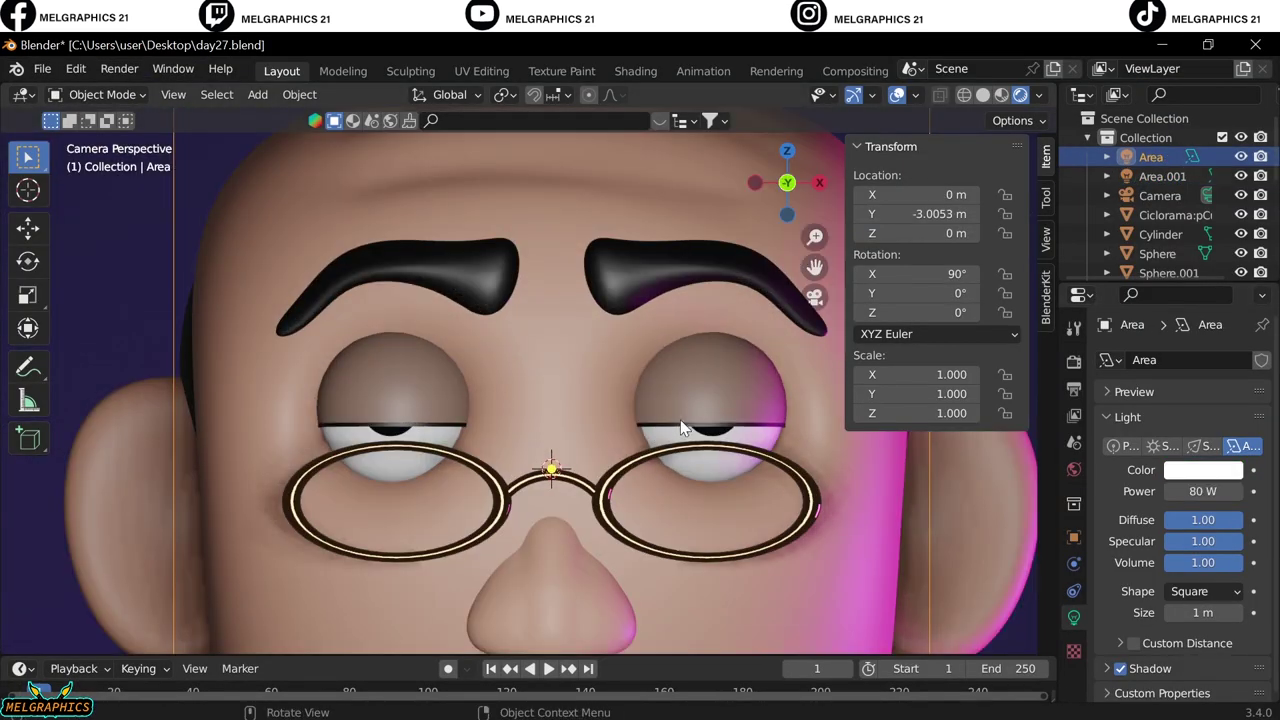
click(119, 68)
click(138, 88)
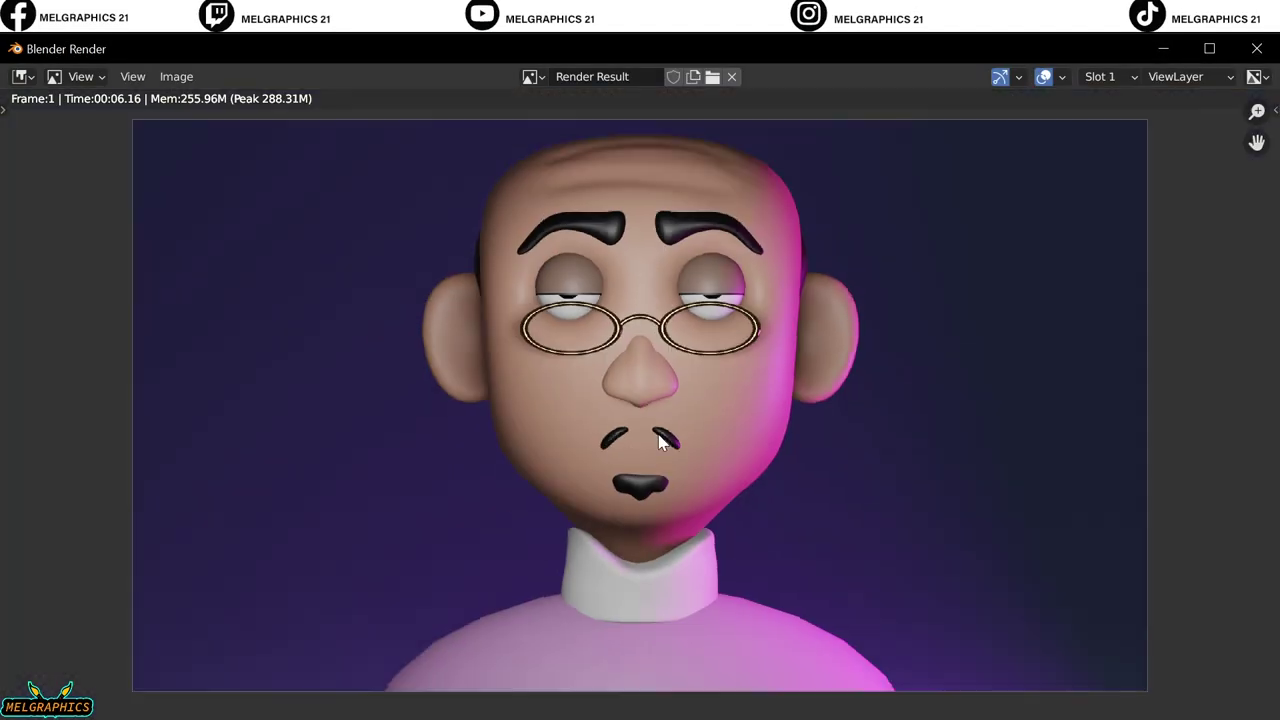
Move the mouth vertically with G Z to a new height and return to front view.
key(Escape)
click(538, 592)
key(g)
key(z)
click(551, 597)
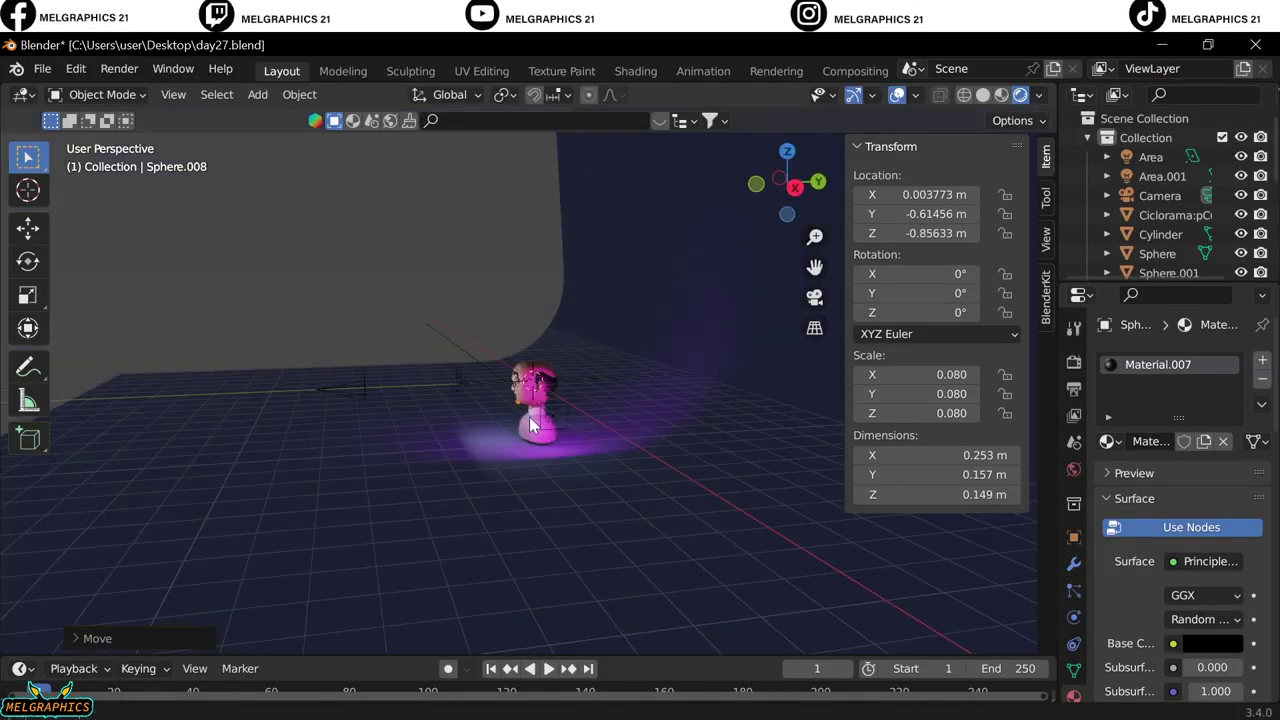
scroll(474, 495, up, 5)
middle_drag(474, 495, 457, 505)
key(KP_1)
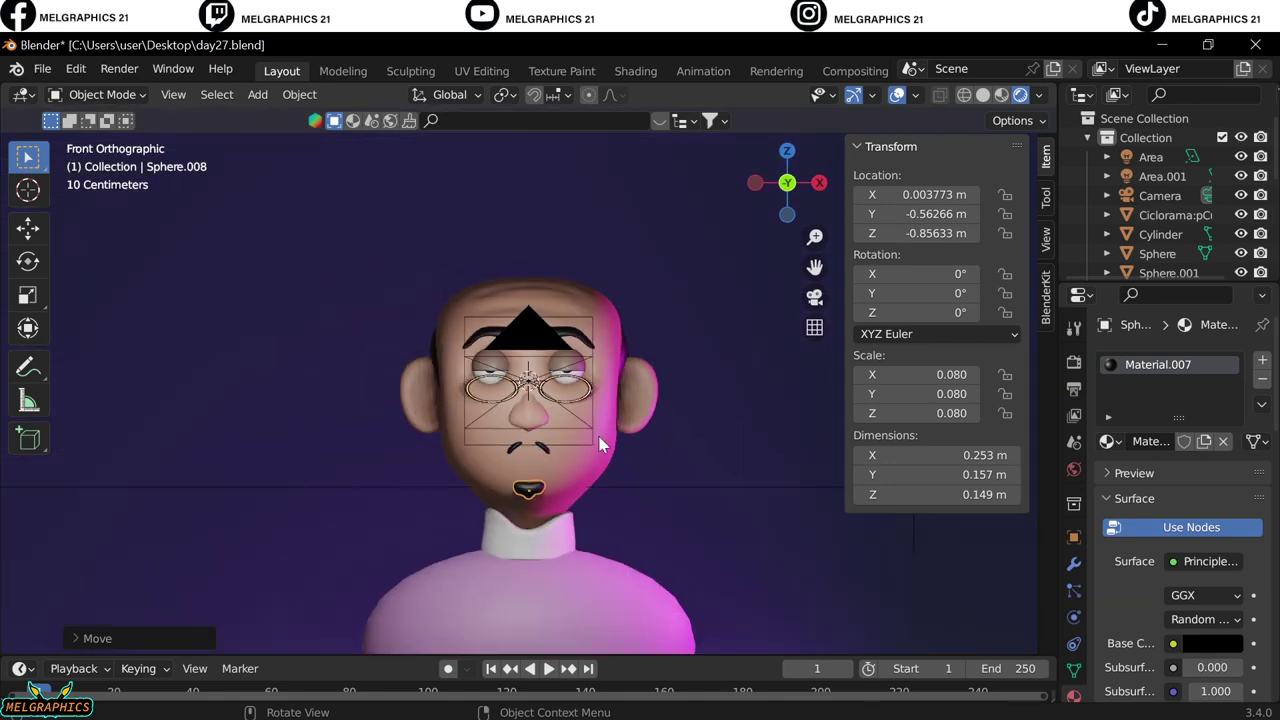
scroll(572, 427, up, 3)
Add an area light, raise it above the head and set its power to 30 W.
key(shift+a)
key(g)
key(z)
click(640, 456)
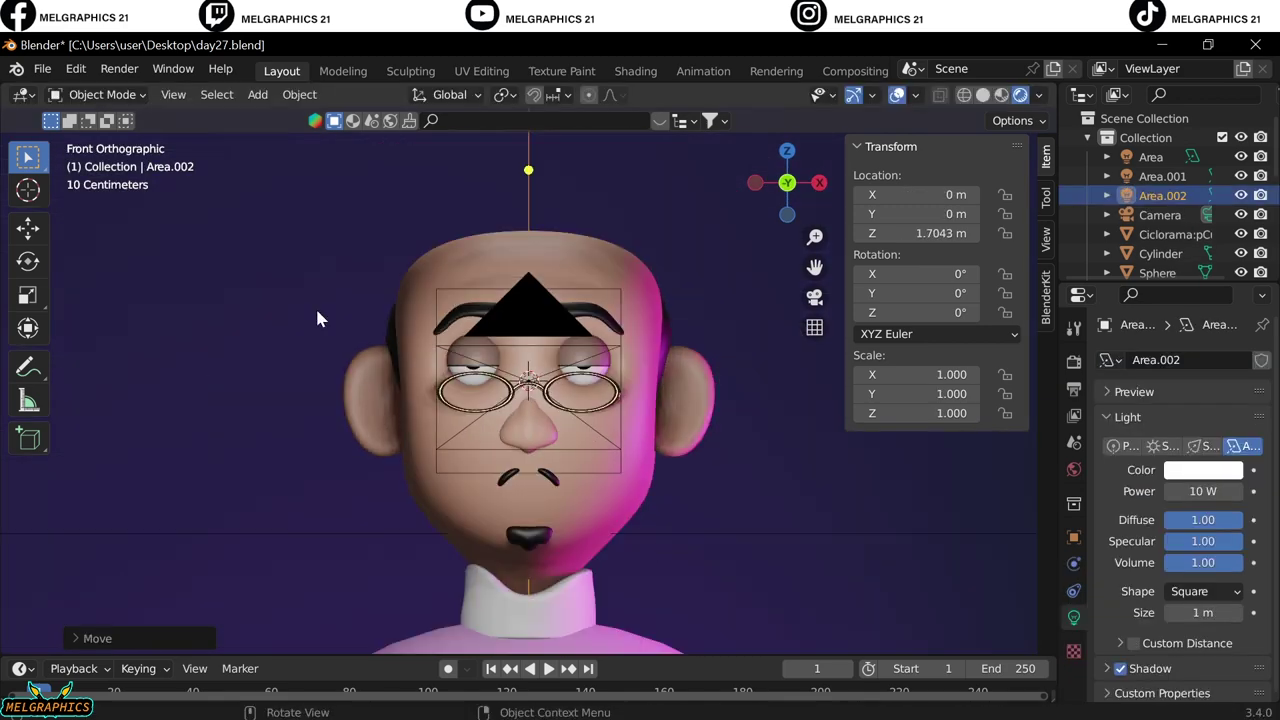
middle_drag(320, 314, 420, 330)
drag(1203, 491, 1240, 491)
key(KP_0)
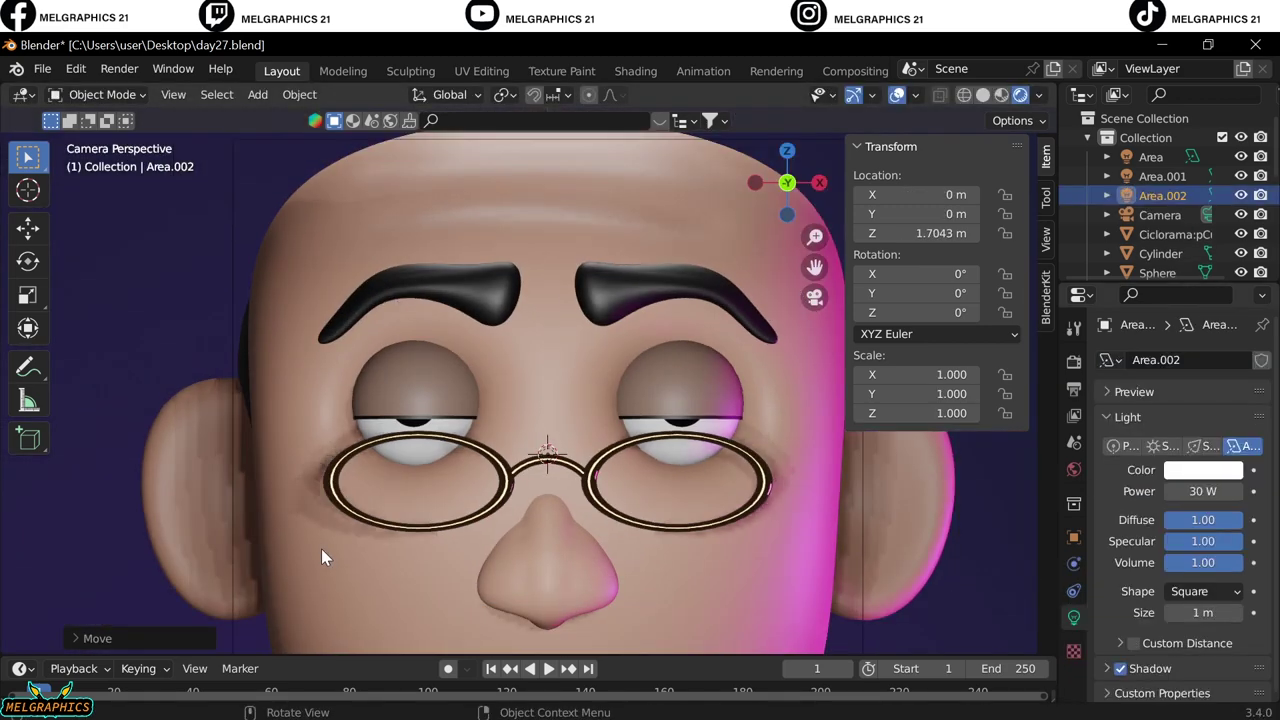
scroll(321, 548, down, 5)
Change the side light colour to yellow and render a test image with F12.
click(837, 516)
click(1203, 469)
click(698, 400)
click(765, 556)
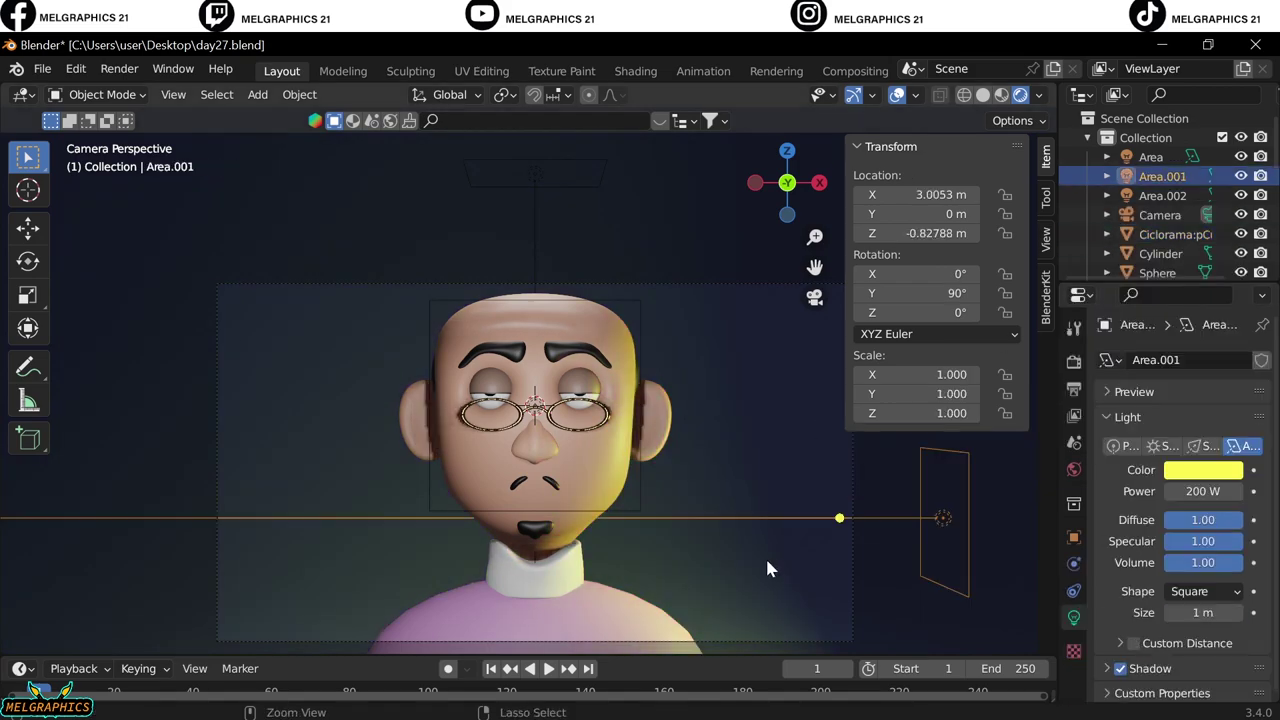
key(F12)
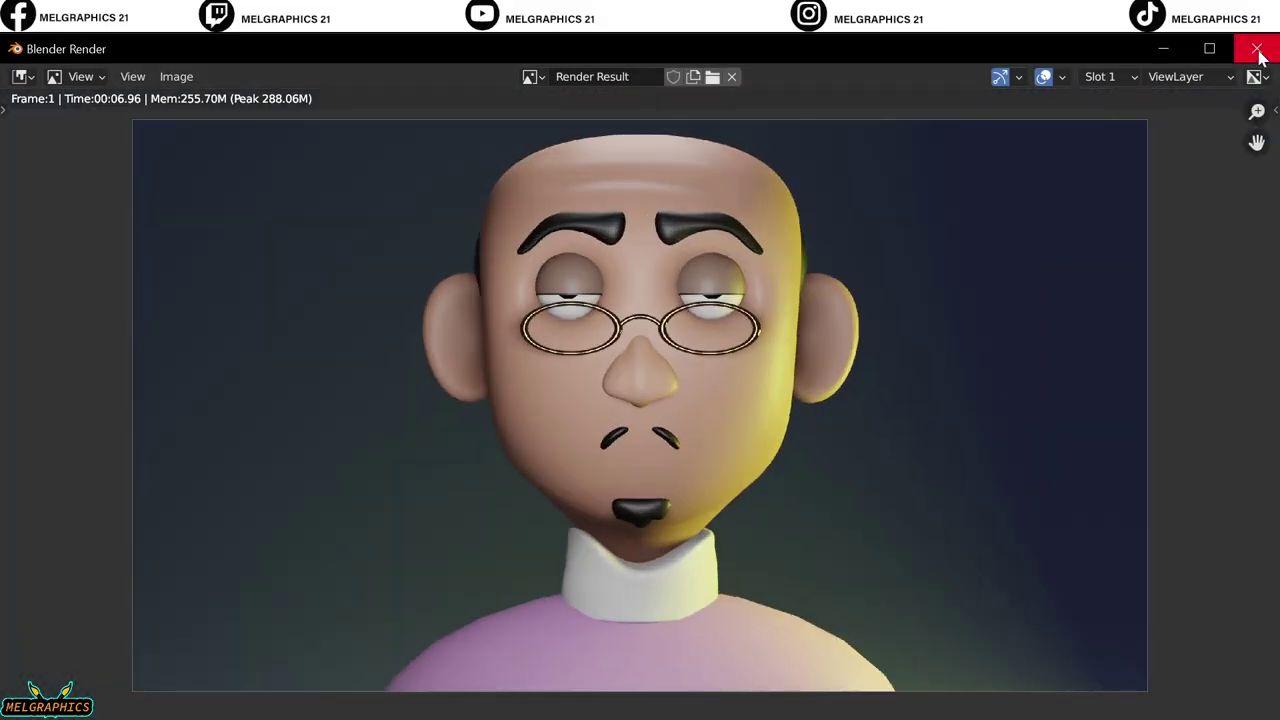
click(1257, 48)
Select the overhead light and change its power to 50 W.
click(535, 159)
click(535, 170)
double_click(1203, 491)
text(50 W)
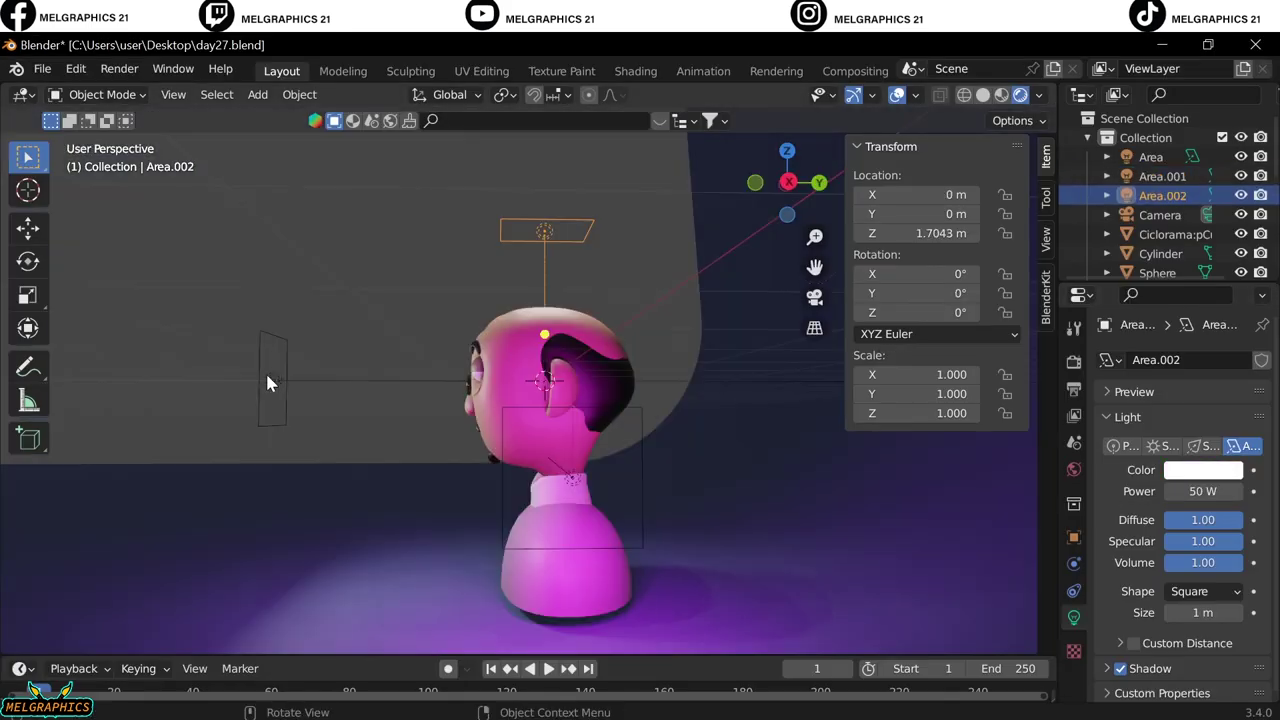